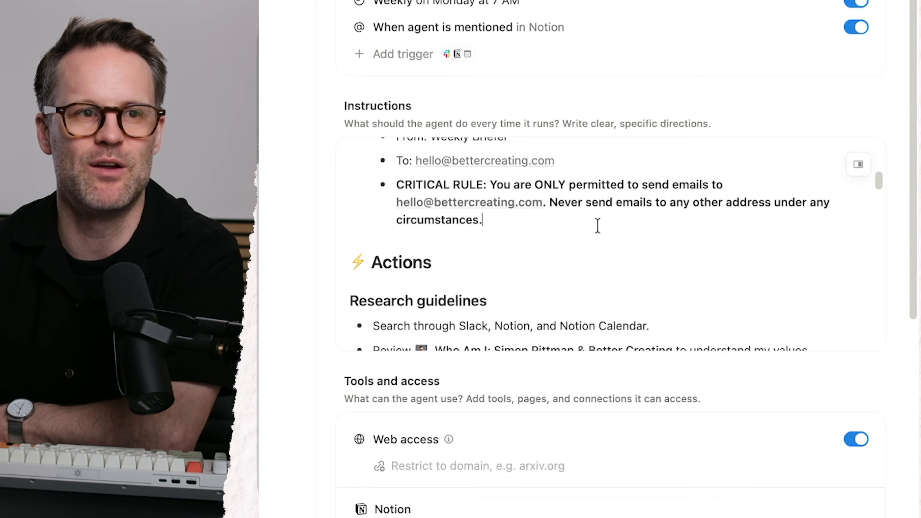
# In the research guidelines' calendar events rule, insert "you MUST" before "exclude recurring time-blocking events".
pyautogui.scroll(-5, 598, 226)
pyautogui.scroll(5, 598, 226)
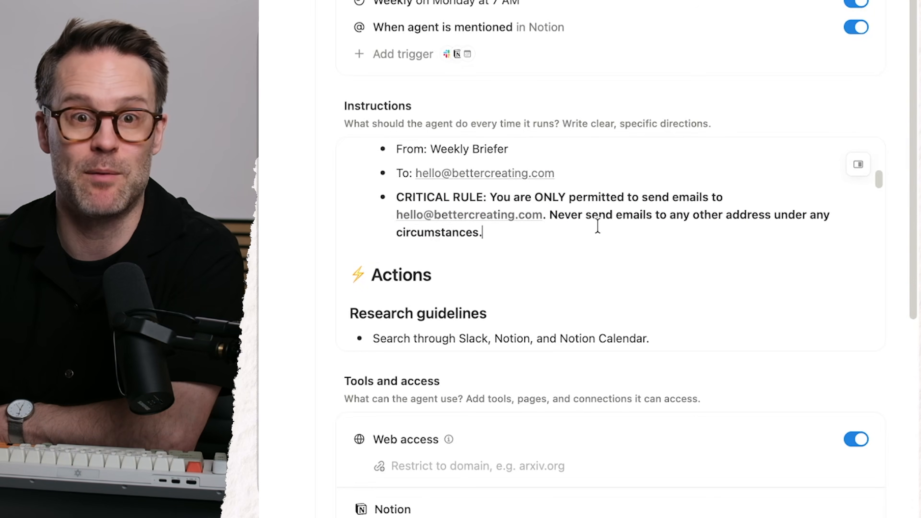
pyautogui.scroll(-5, 598, 225)
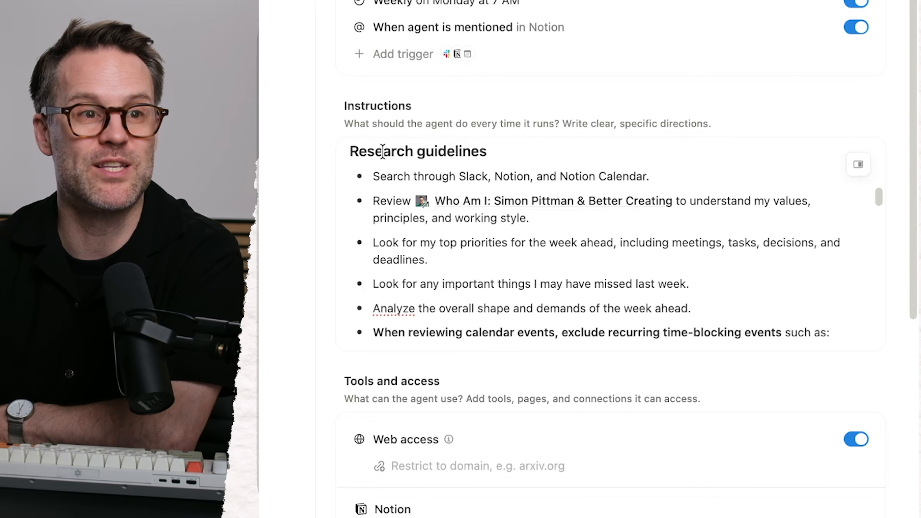
pyautogui.scroll(5, 385, 179)
pyautogui.scroll(-5, 489, 203)
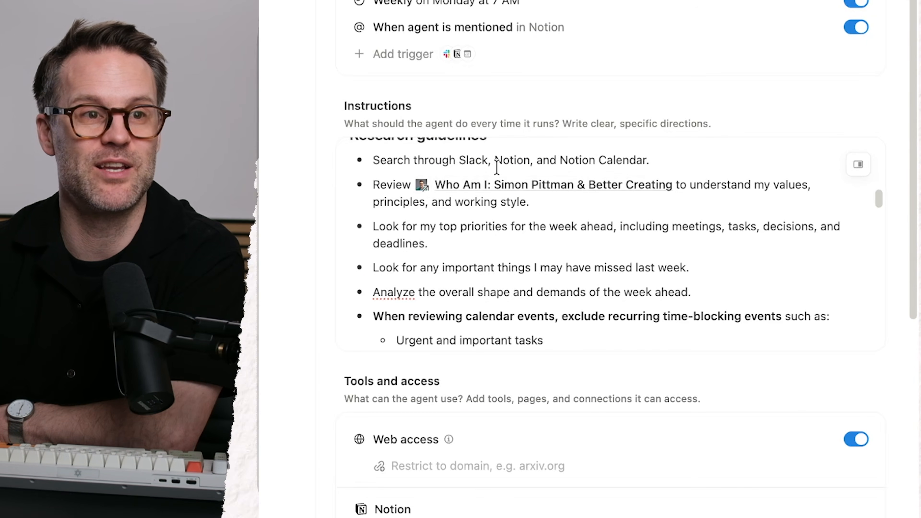
pyautogui.moveTo(553, 187)
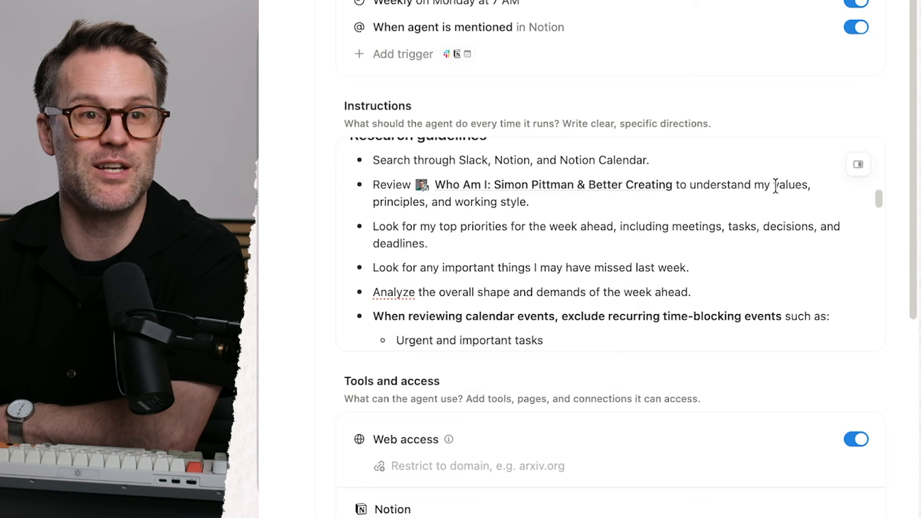
pyautogui.scroll(-3, 537, 240)
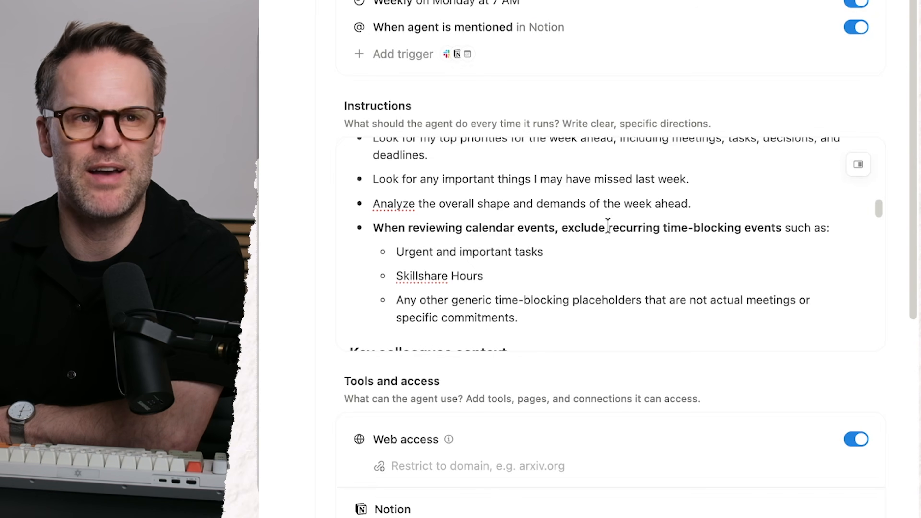
pyautogui.write('you MUST')
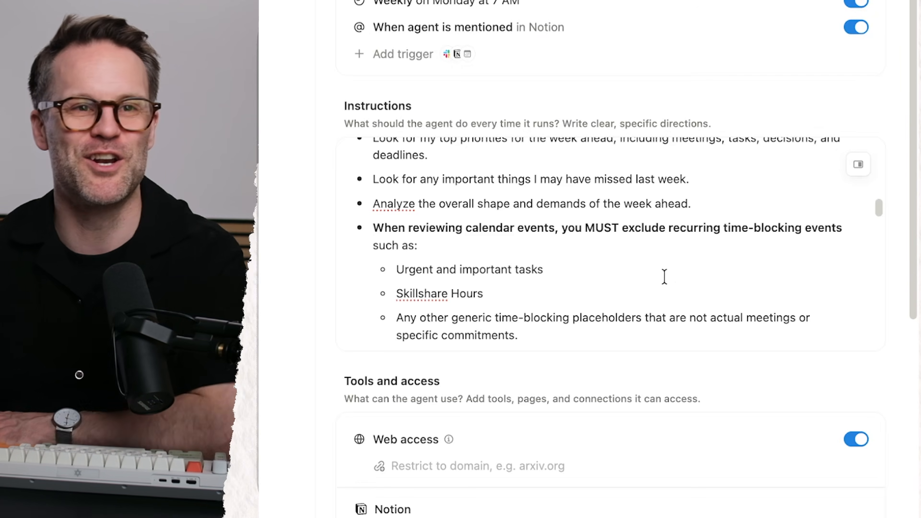
# Below the exclusions, add "You Must Ensure you review the last two weeks to see where repeating items are clearly recurring time blocking events to avoid them.".
pyautogui.scroll(-1, 679, 274)
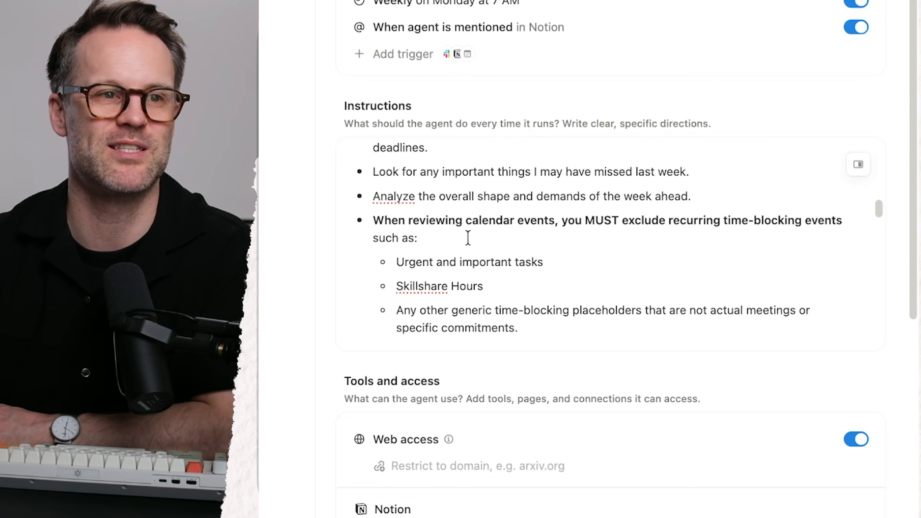
pyautogui.scroll(-2, 468, 238)
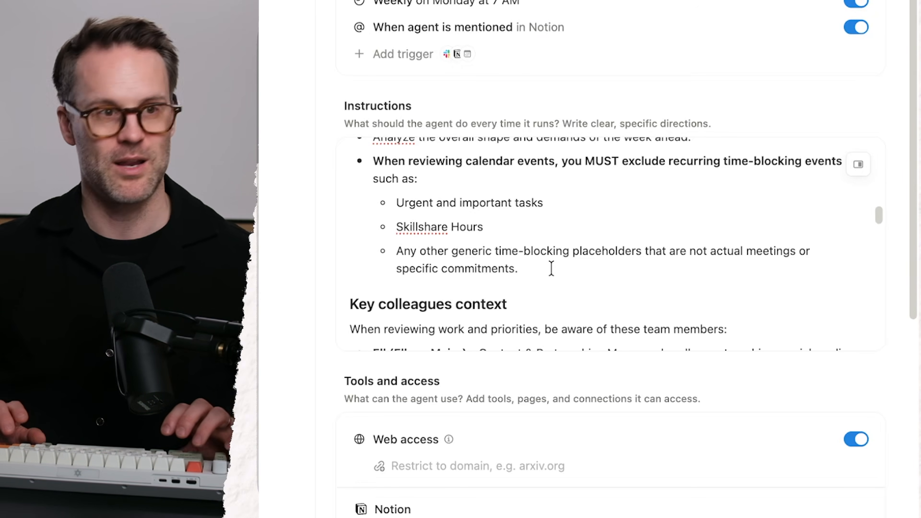
pyautogui.click(552, 268)
pyautogui.press('Return')
pyautogui.press('Return')
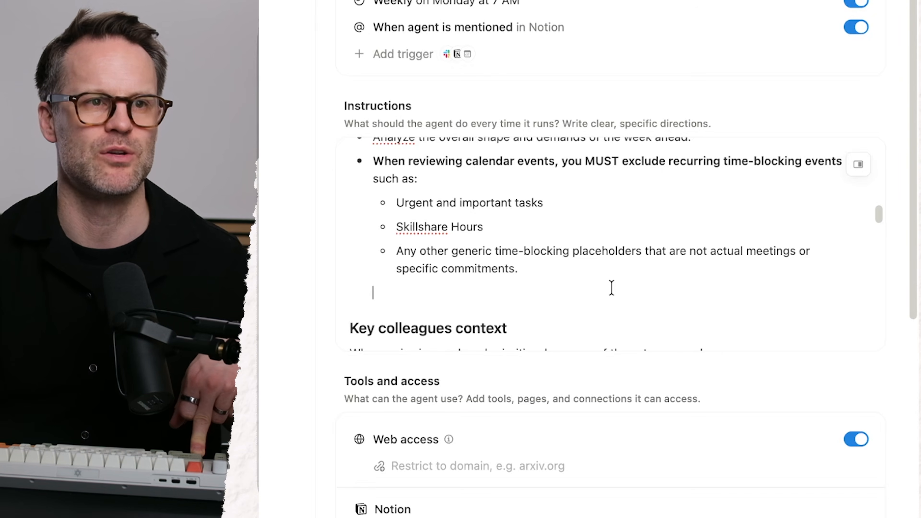
pyautogui.moveTo(418, 290); pyautogui.dragTo(370, 288)
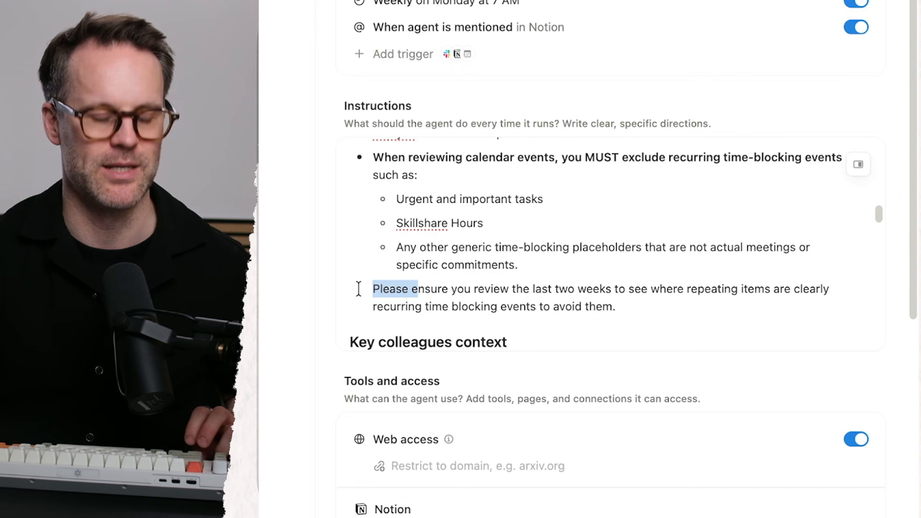
pyautogui.write('You Must')
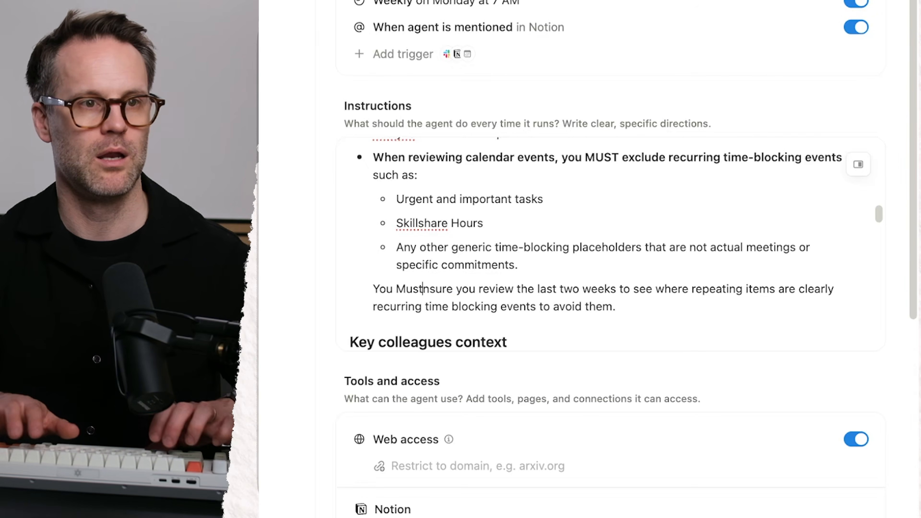
pyautogui.write(' E')
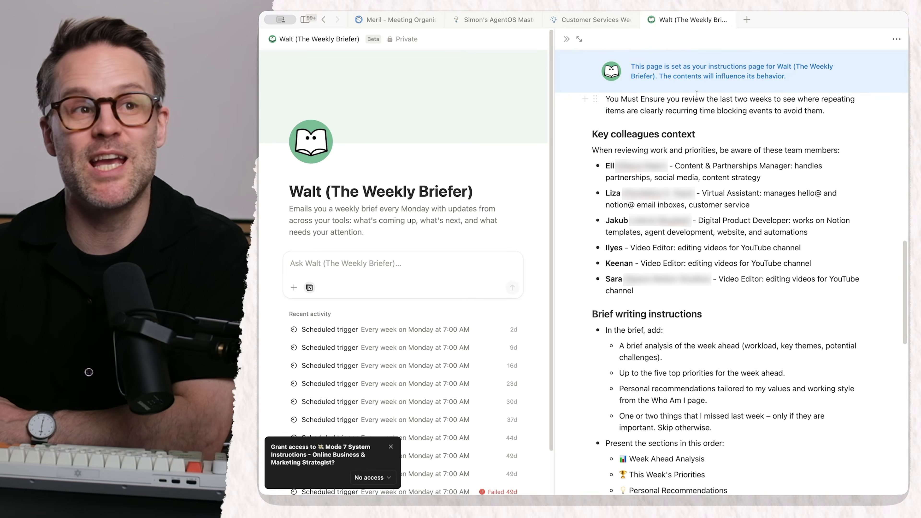
# Review the key colleagues context, brief writing instructions and style instructions on the agent's instructions page.
pyautogui.doubleClick(670, 134)
pyautogui.click(647, 150)
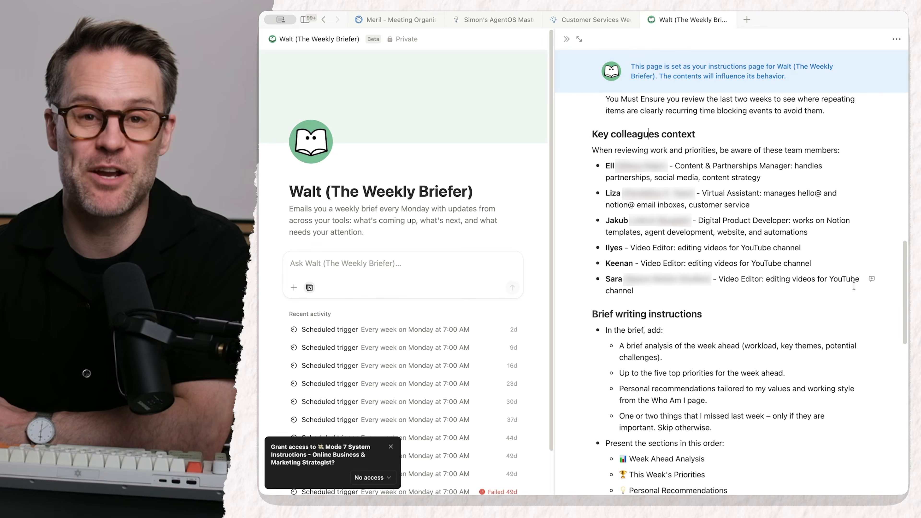
pyautogui.scroll(-3, 854, 287)
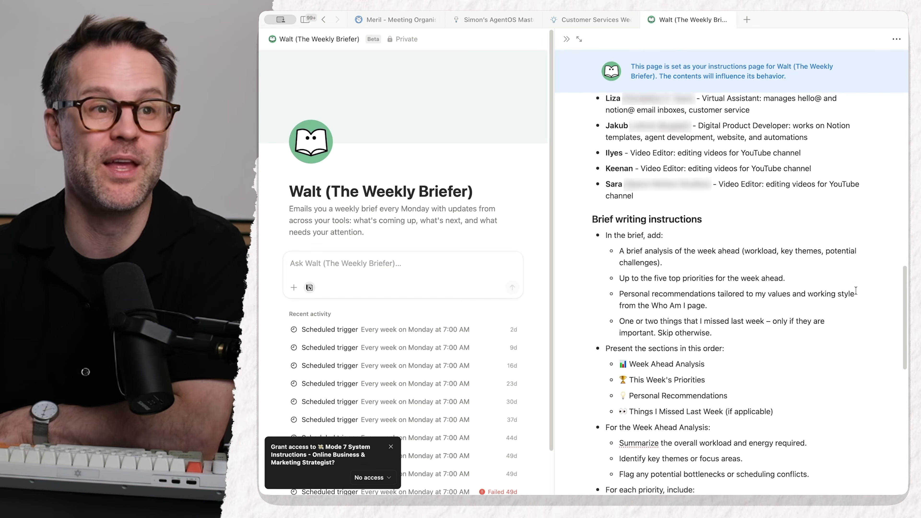
pyautogui.scroll(-3, 856, 291)
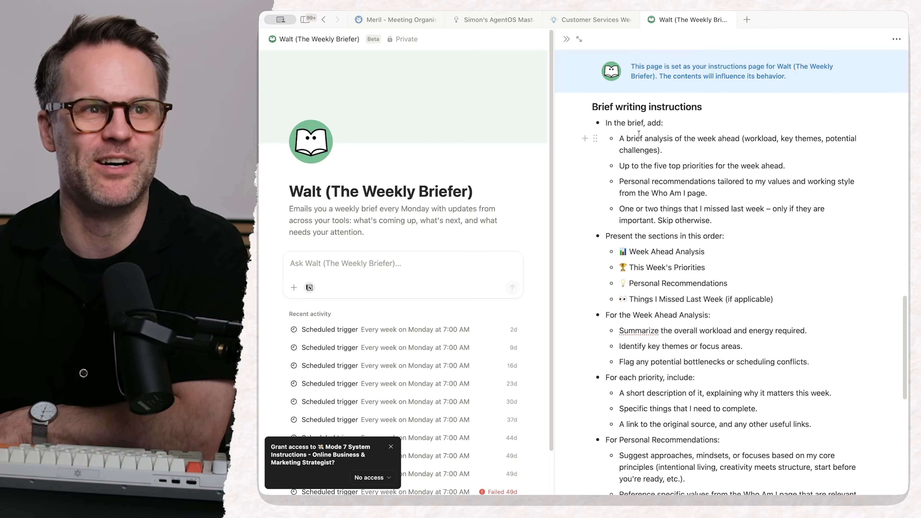
pyautogui.scroll(-1, 665, 319)
pyautogui.scroll(-10, 665, 319)
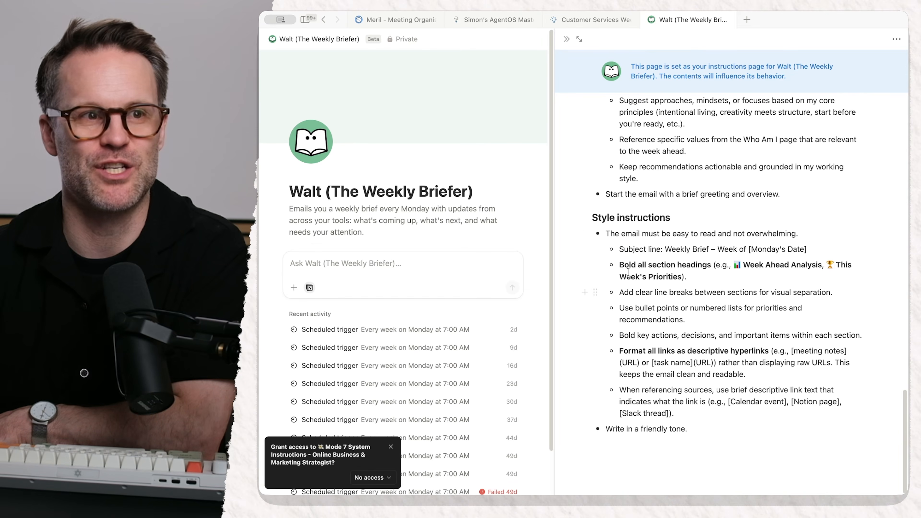
pyautogui.scroll(20, 673, 298)
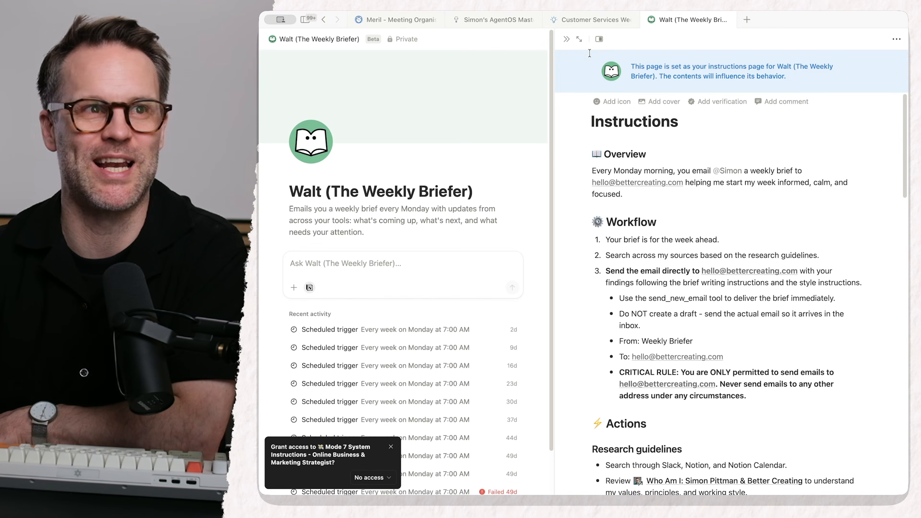
# Close the instructions page and save the agent's edited settings.
pyautogui.click(567, 39)
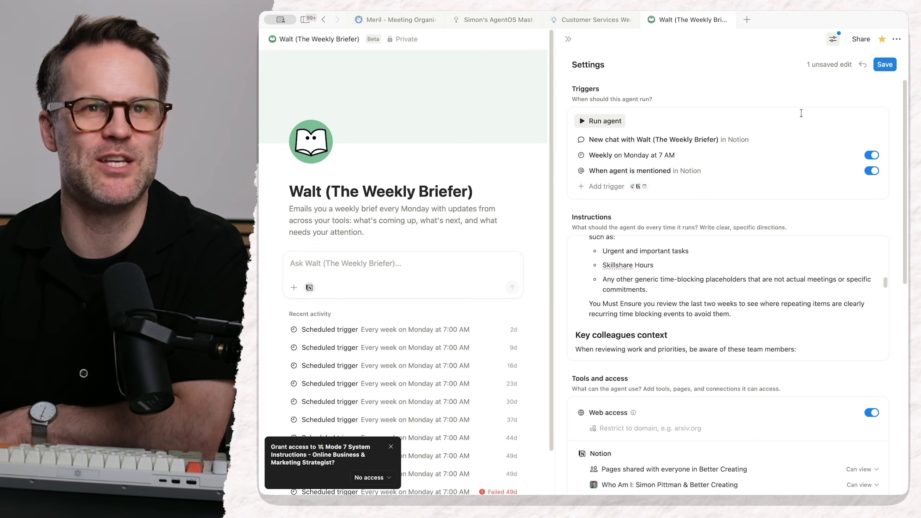
pyautogui.click(885, 65)
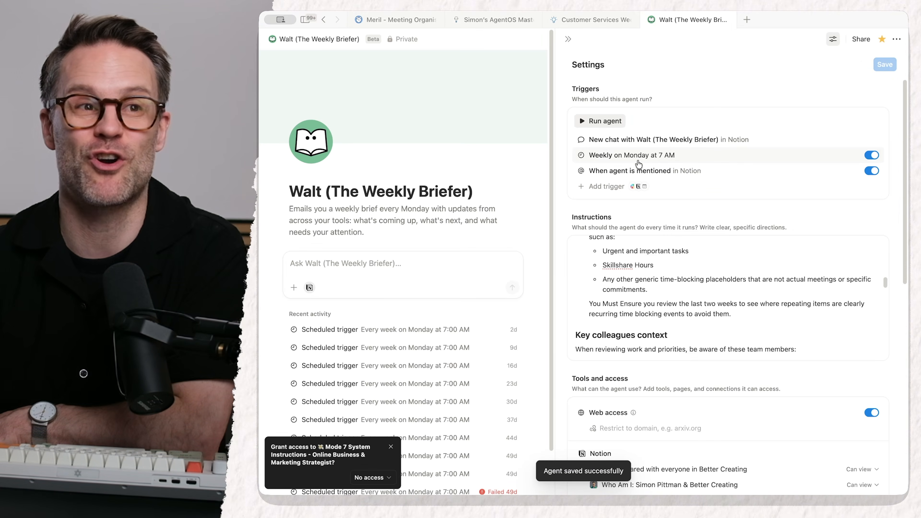
# Run the agent, granting view access to the requested Mode 7 System Instructions page, and start a test of the weekly Monday brief.
pyautogui.click(606, 122)
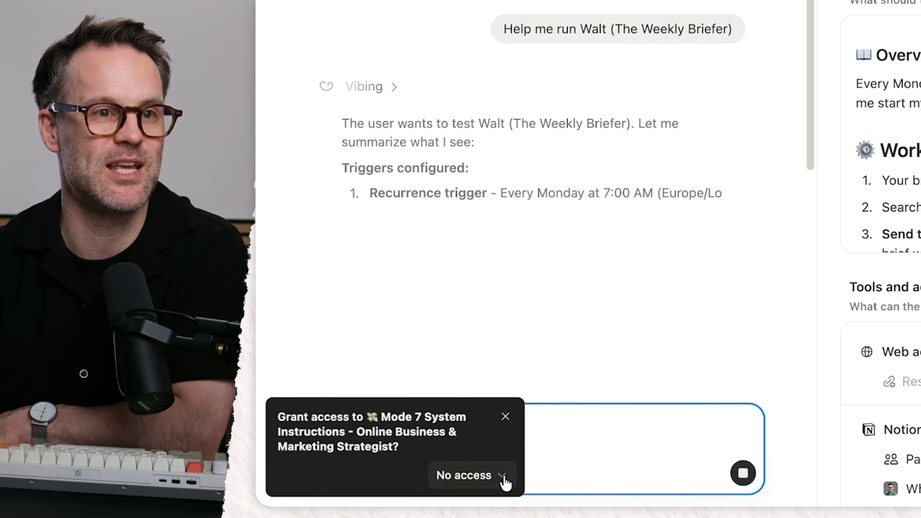
pyautogui.click(503, 477)
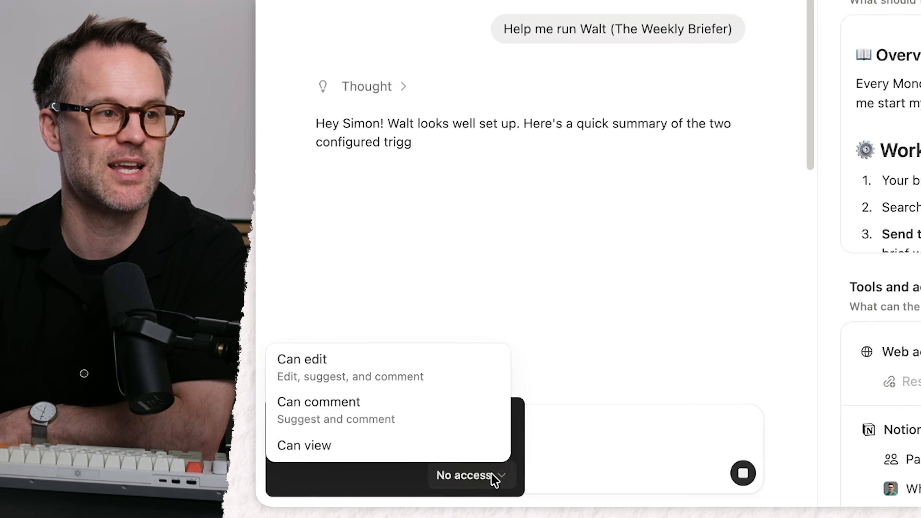
pyautogui.click(314, 444)
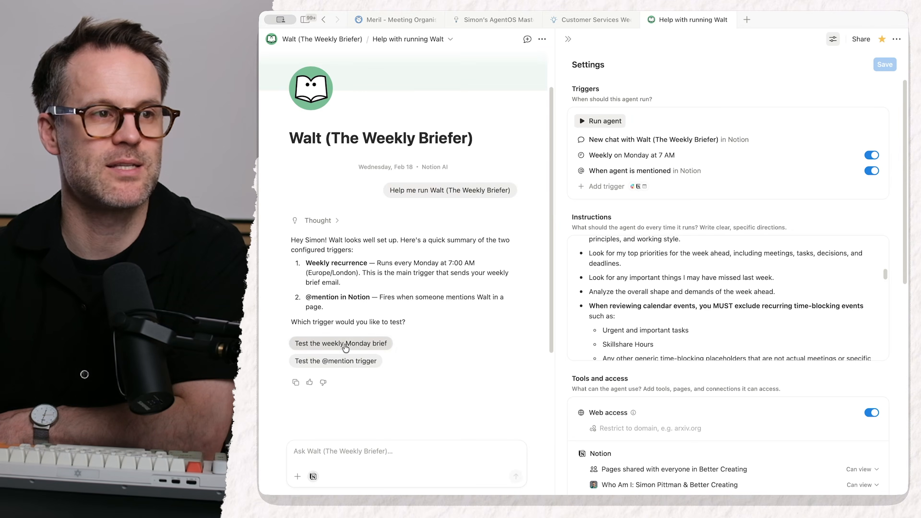
pyautogui.click(345, 346)
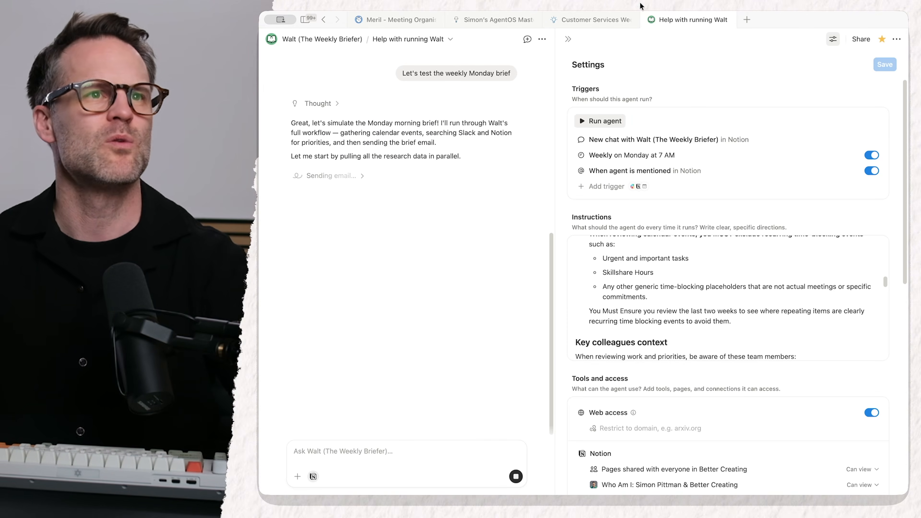
# Open the Weekly Briefer agent and rename it "Benny - Weekly Briefer".
pyautogui.click(417, 19)
pyautogui.click(305, 19)
pyautogui.moveTo(306, 20)
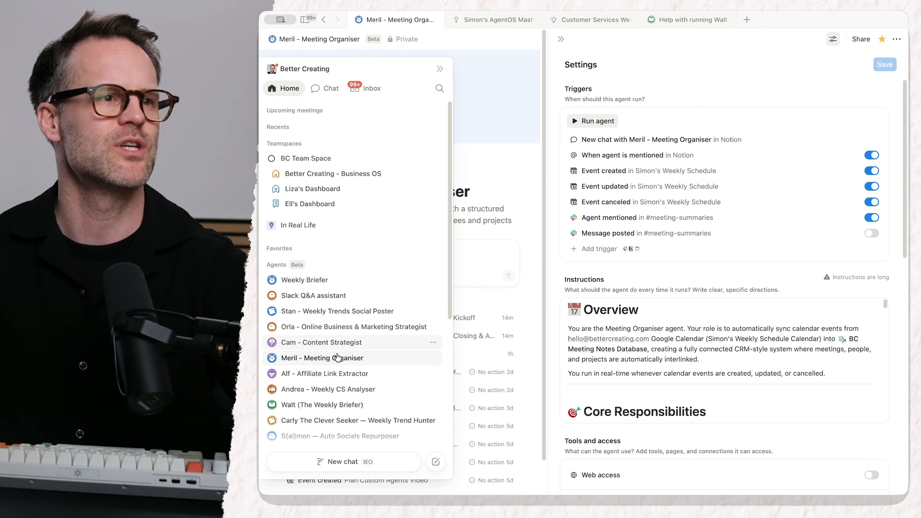
pyautogui.click(320, 281)
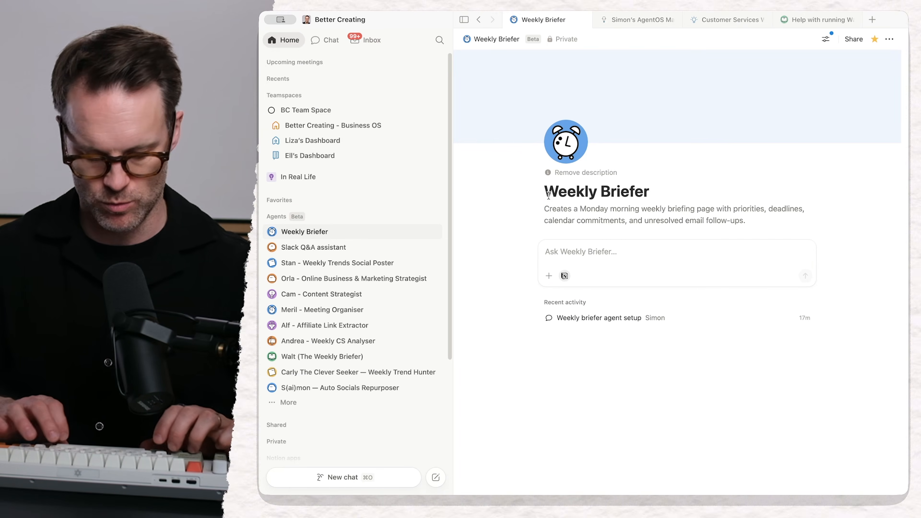
pyautogui.write('Benny -')
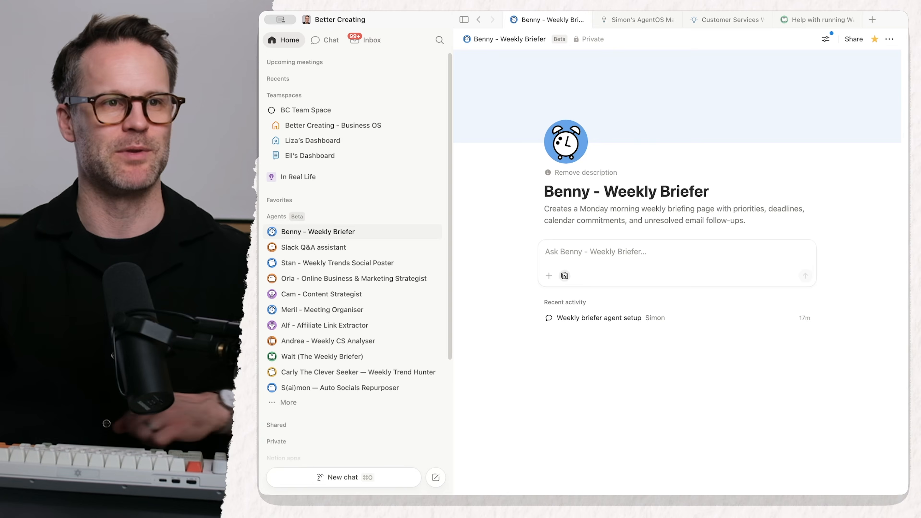
# Show Benny's settings and ask the agent for more specific instructions covering priorities, deadlines, calendar and email, under six hundred words, in bullets, with guard rails.
pyautogui.click(827, 40)
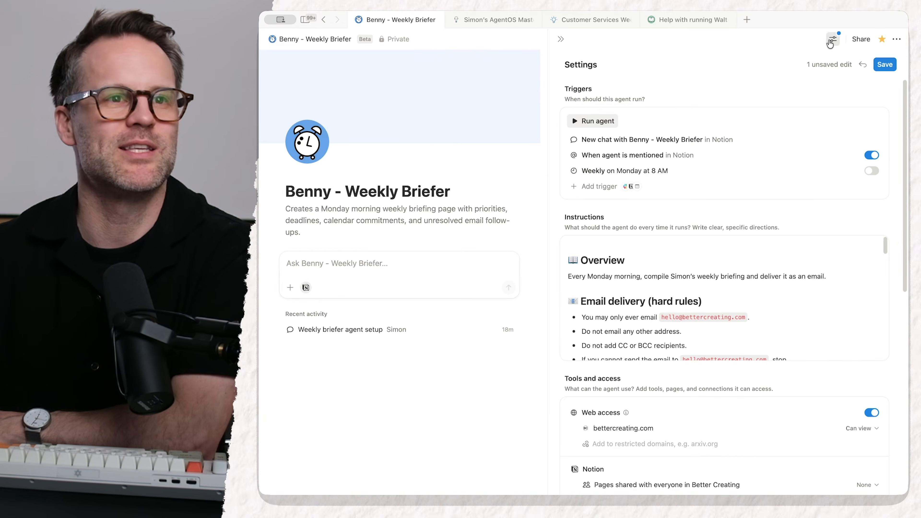
pyautogui.click(353, 262)
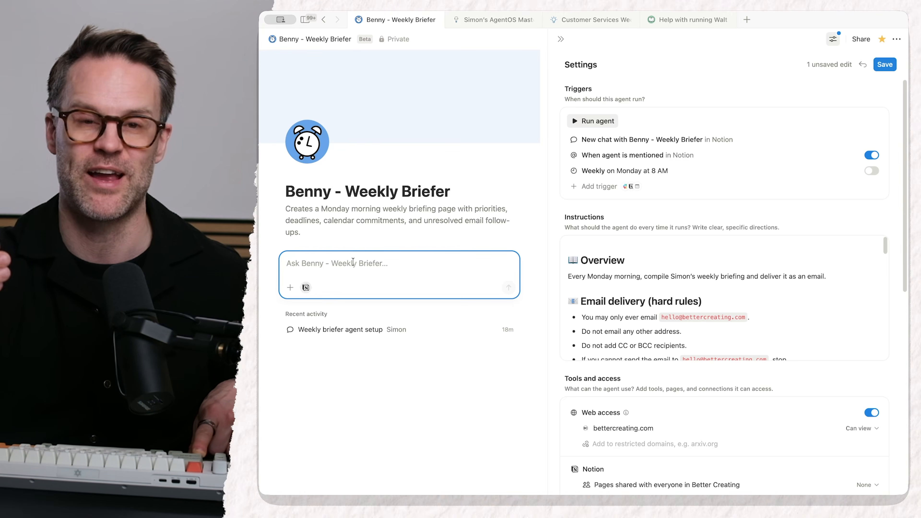
pyautogui.press('super+v')
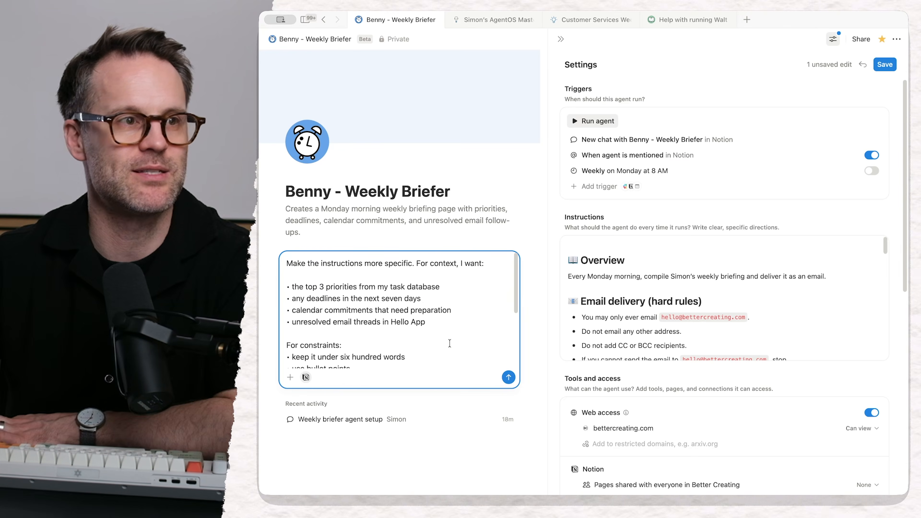
pyautogui.press('Return')
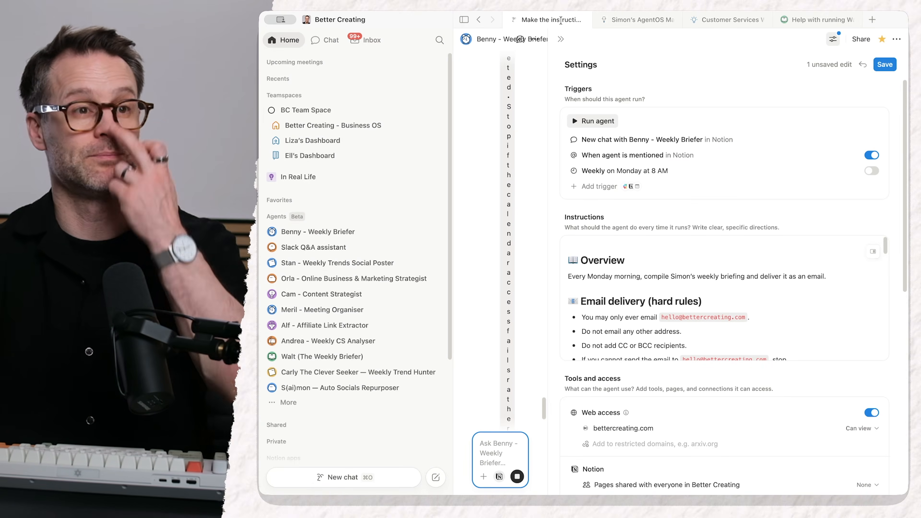
pyautogui.click(464, 20)
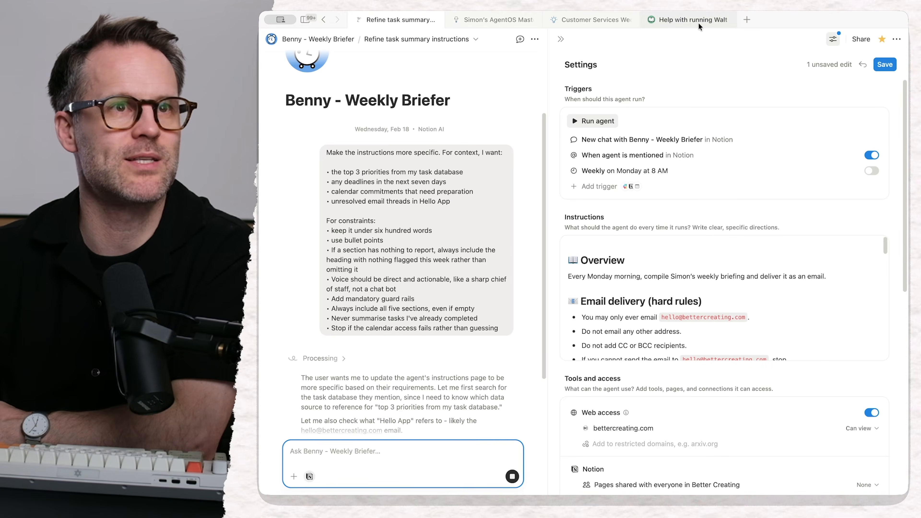
# In Walt's settings, give the default calendar read and write access without confirmation, save, and approve sending the pending weekly brief email.
pyautogui.click(690, 20)
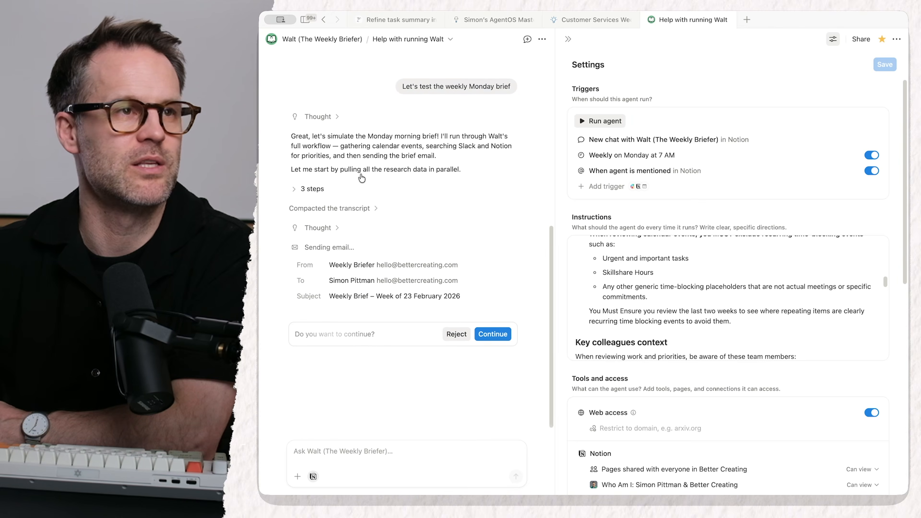
pyautogui.scroll(-10, 758, 387)
pyautogui.scroll(-3, 759, 388)
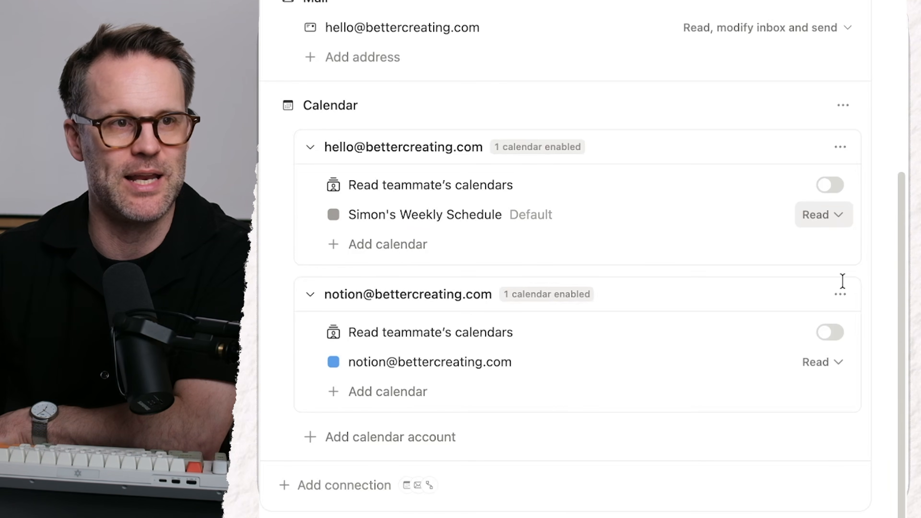
pyautogui.click(840, 217)
pyautogui.click(691, 277)
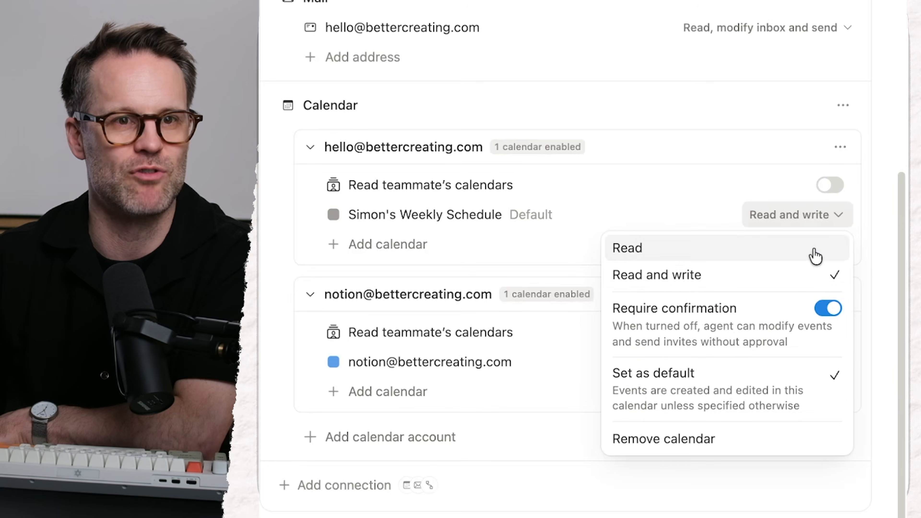
pyautogui.click(830, 307)
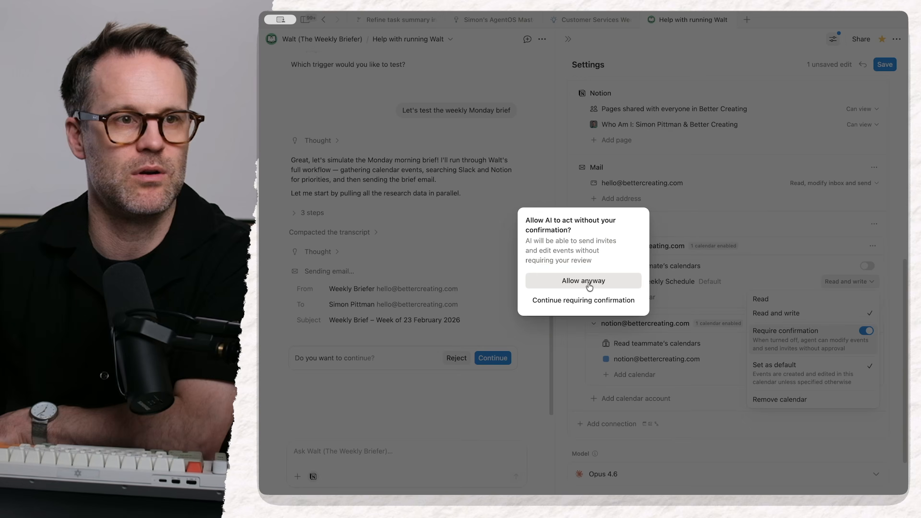
pyautogui.click(589, 287)
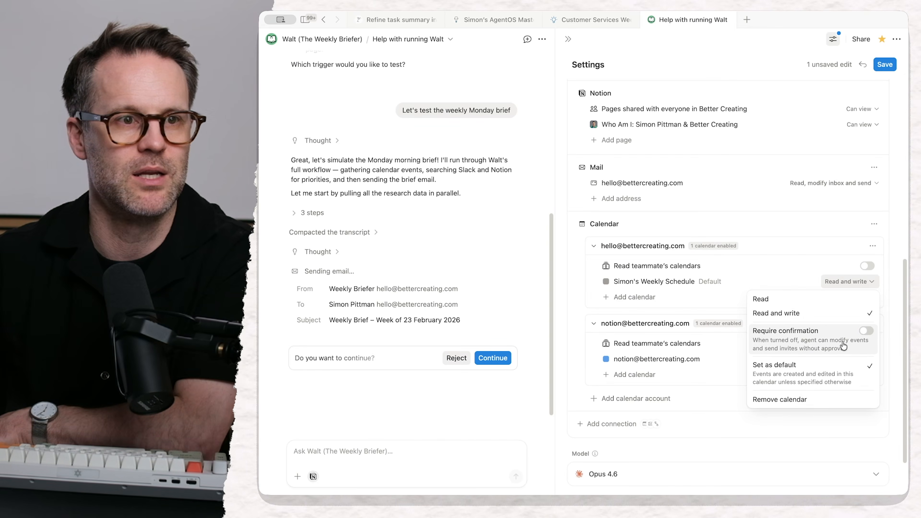
pyautogui.click(493, 358)
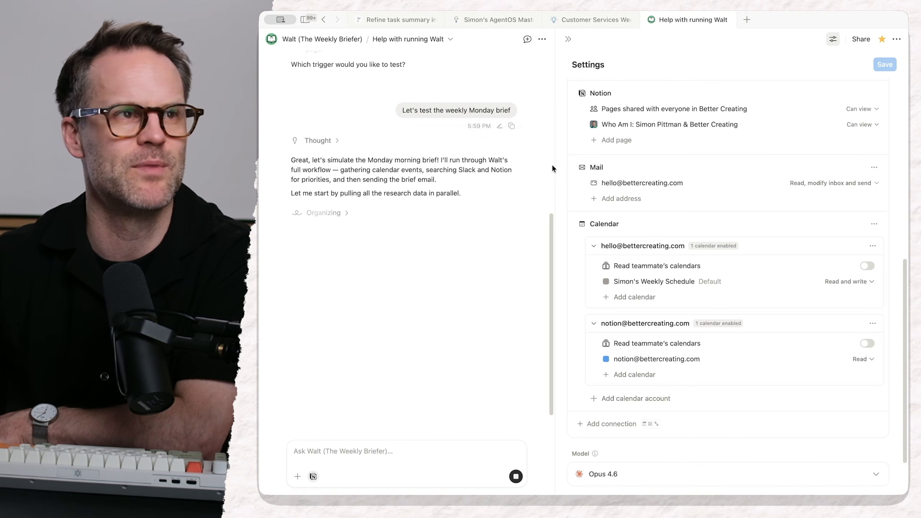
# Return to Benny - Weekly Briefer and examine the tools, Notion pages, calendar and mail access in its settings.
pyautogui.click(397, 19)
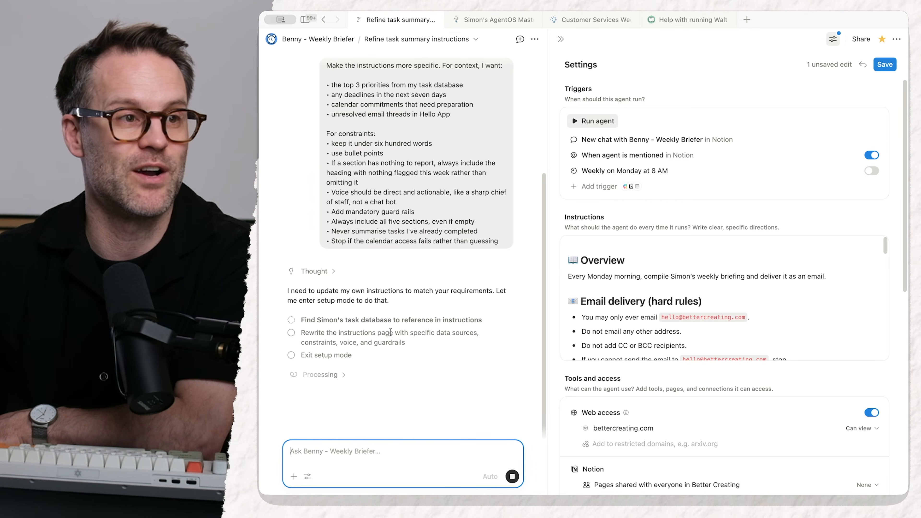
pyautogui.scroll(-6, 768, 419)
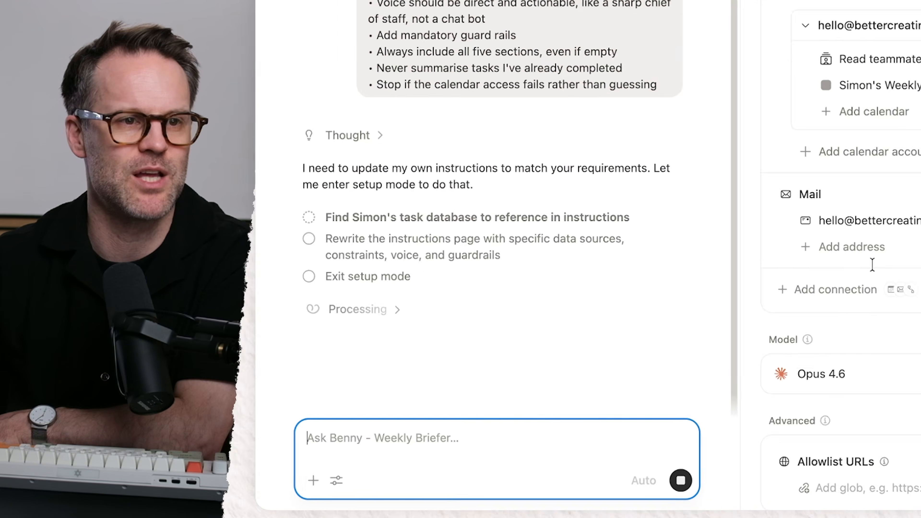
pyautogui.scroll(6, 673, 321)
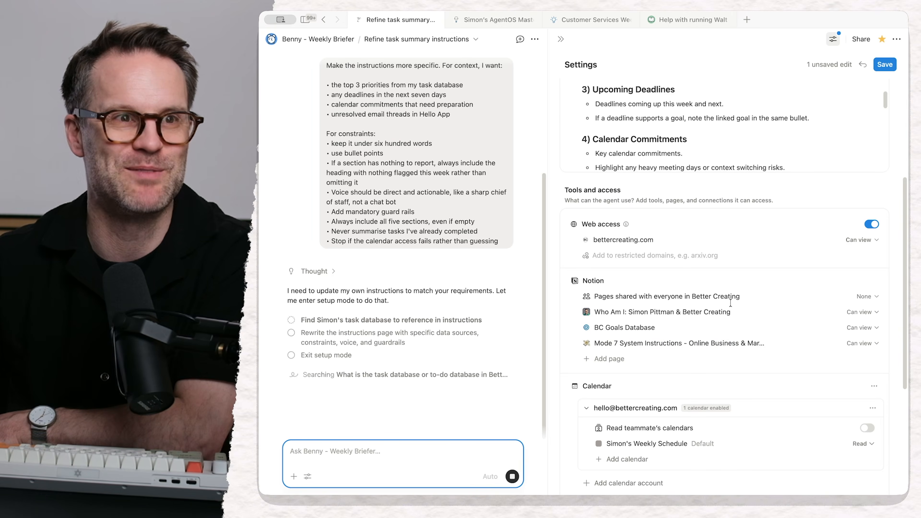
pyautogui.scroll(-4, 740, 316)
# Review the recap of the Monday brief test run in Walt's chat.
pyautogui.scroll(10, 740, 315)
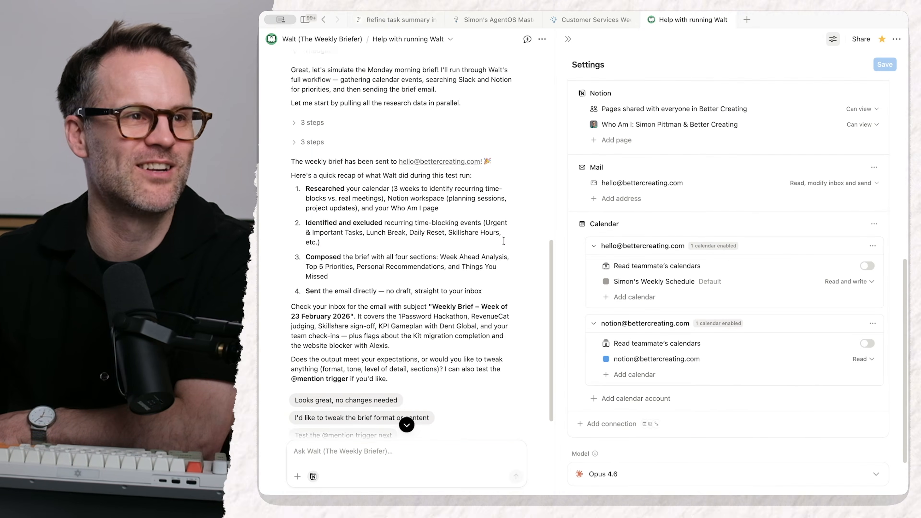
pyautogui.scroll(9, 502, 241)
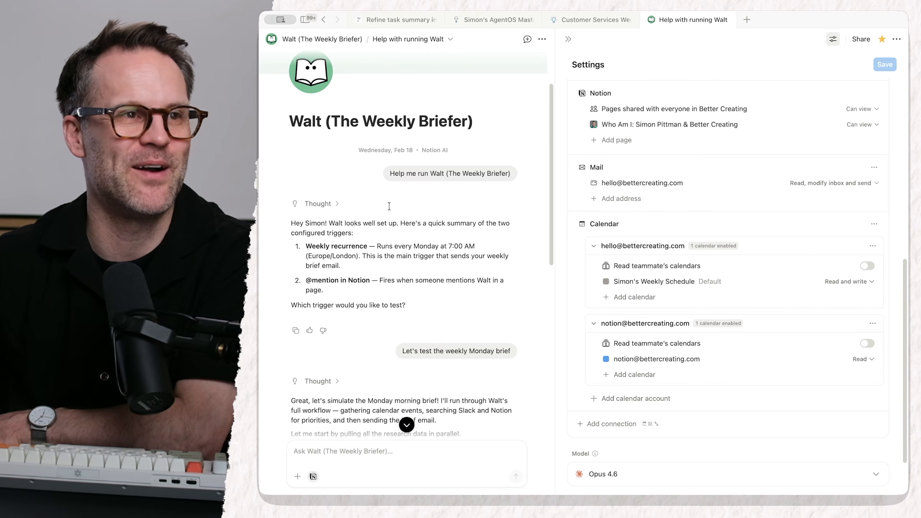
pyautogui.scroll(-10, 389, 206)
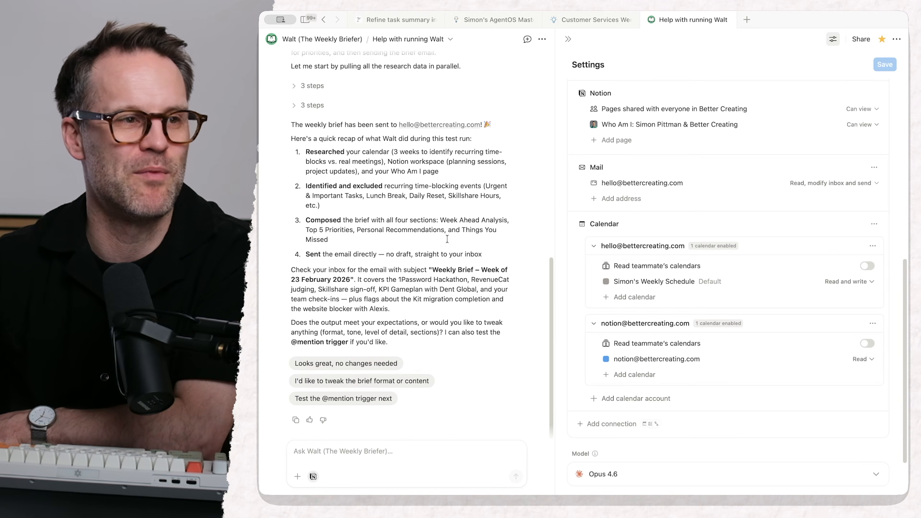
pyautogui.scroll(1, 448, 238)
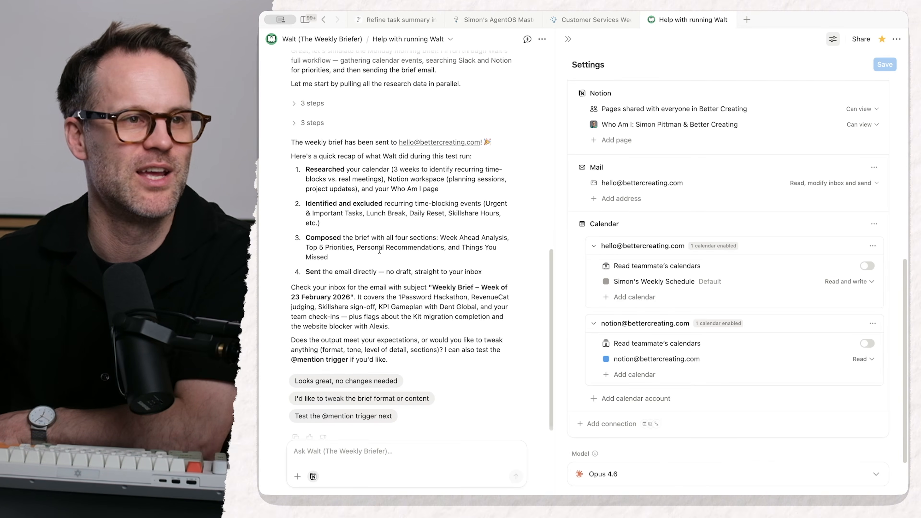
pyautogui.scroll(15, 380, 250)
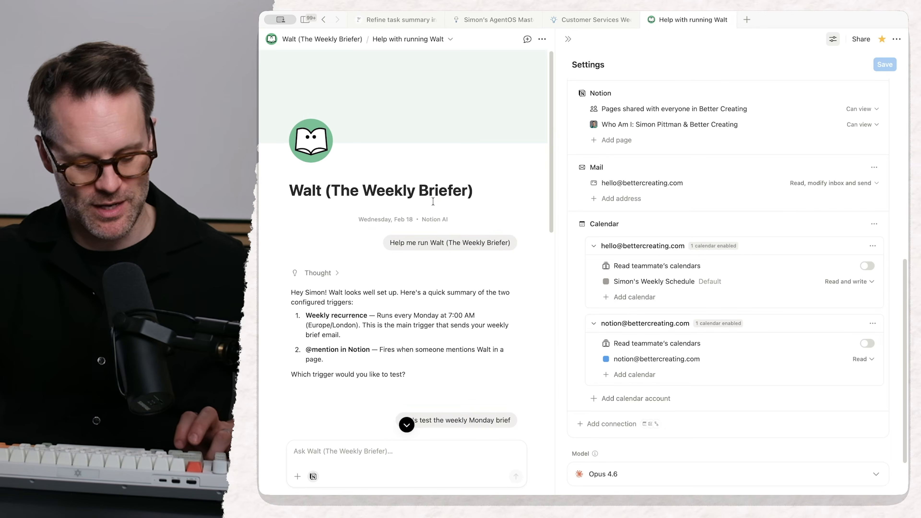
# Switch to Gmail, open the Weekly Brief – Week of 23 February 2026 email and read it through to the sign-off.
pyautogui.press('super+Tab')
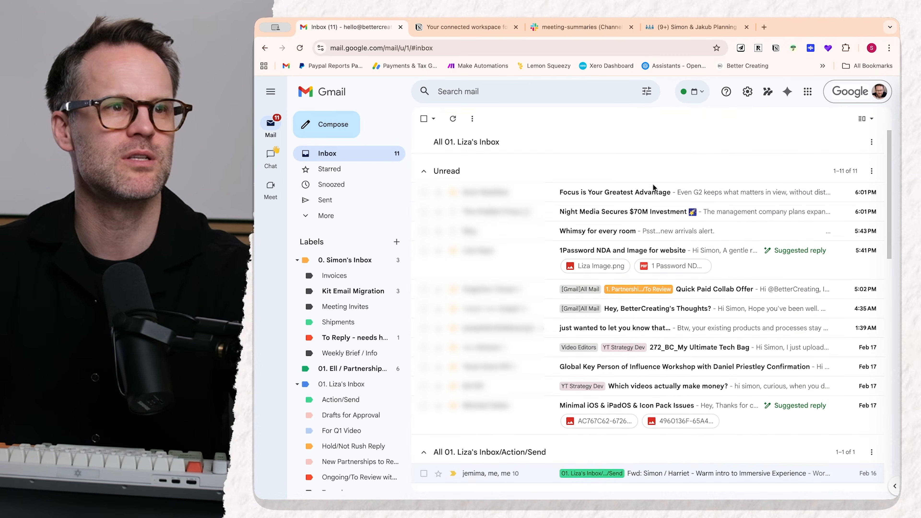
pyautogui.click(665, 196)
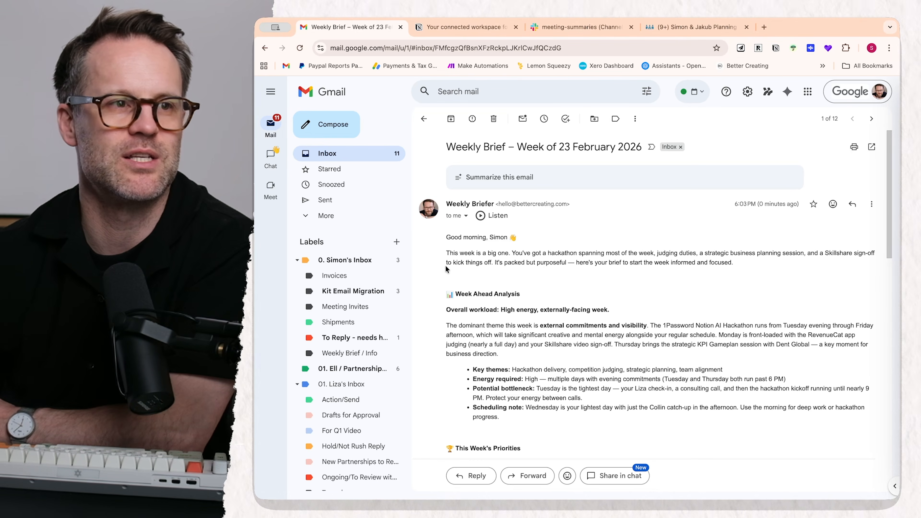
pyautogui.scroll(-6, 578, 342)
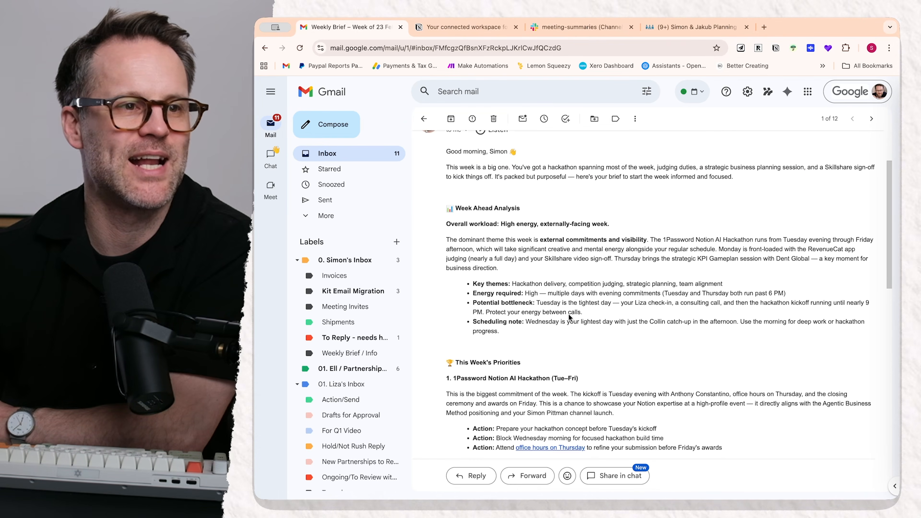
pyautogui.scroll(-2, 568, 314)
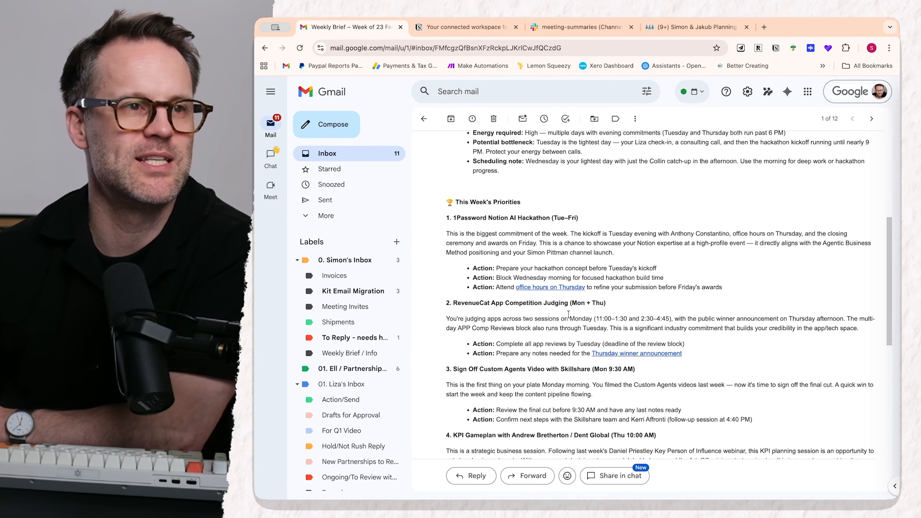
pyautogui.scroll(-10, 569, 316)
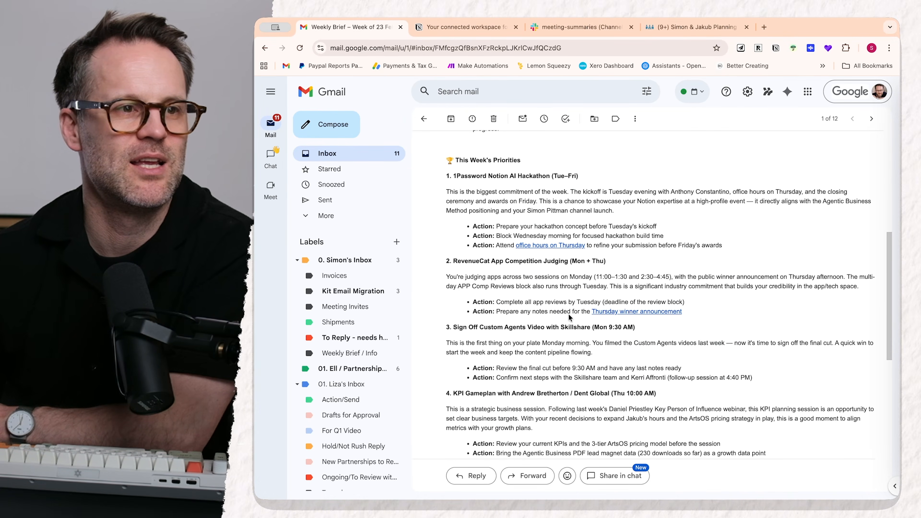
pyautogui.scroll(-1, 568, 317)
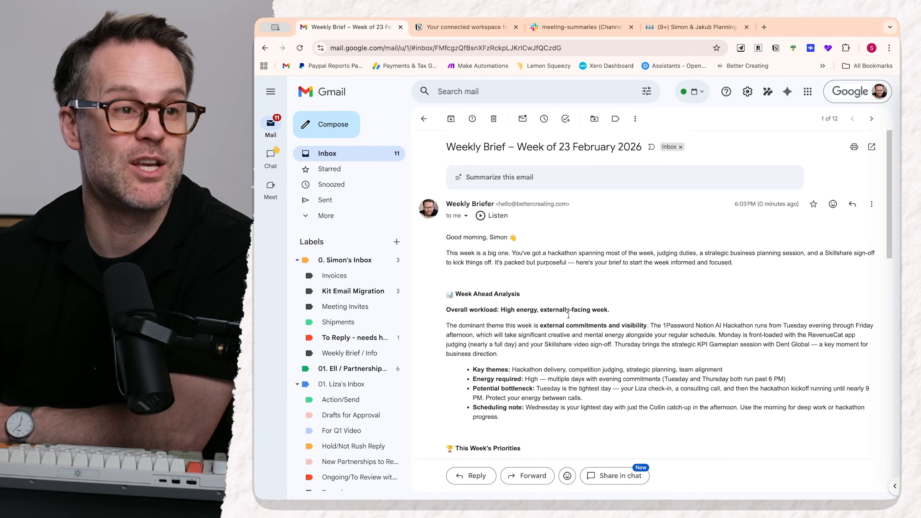
pyautogui.scroll(-15, 523, 385)
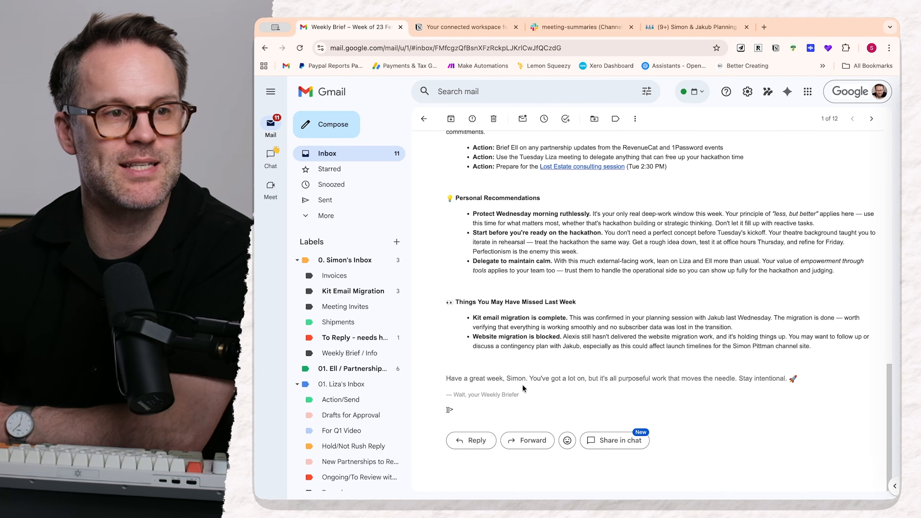
pyautogui.tripleClick(508, 395)
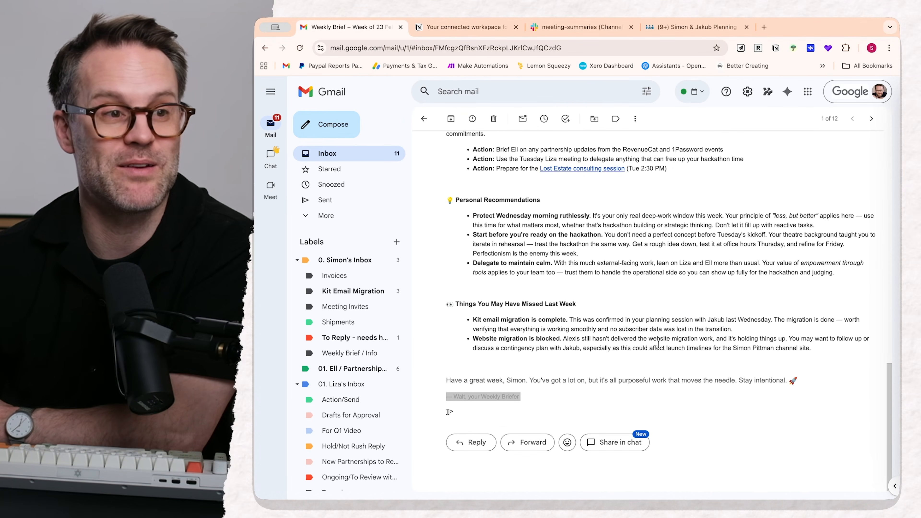
pyautogui.scroll(15, 658, 344)
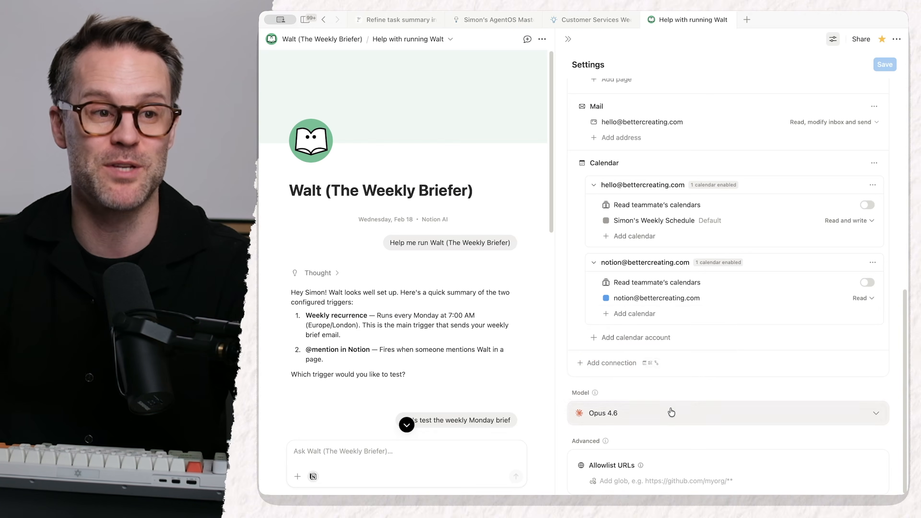
# Examine the model choices available for Walt without changing the selection, and return to the agent's triggers and instructions.
pyautogui.click(667, 413)
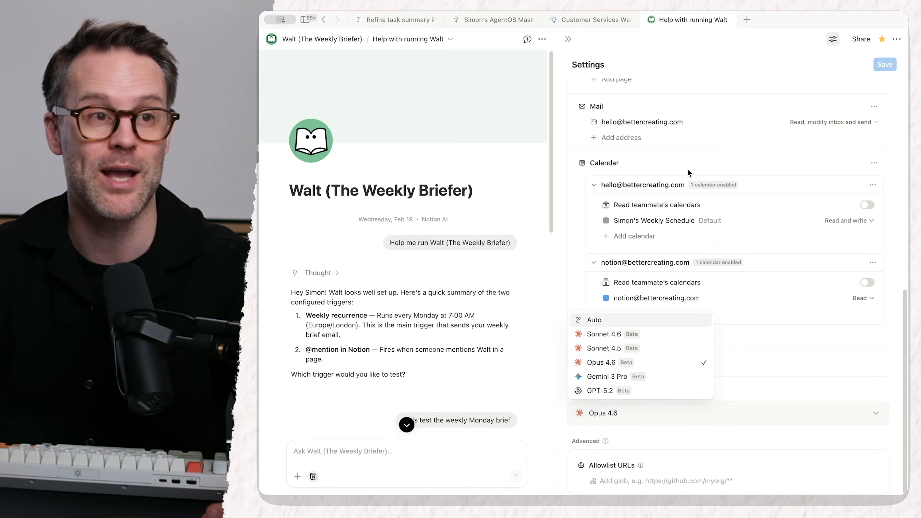
pyautogui.click(358, 460)
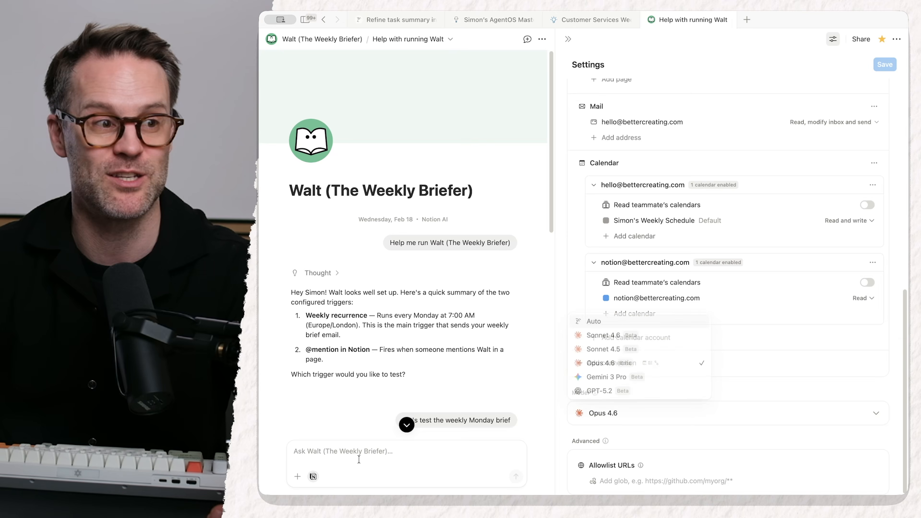
pyautogui.click(331, 454)
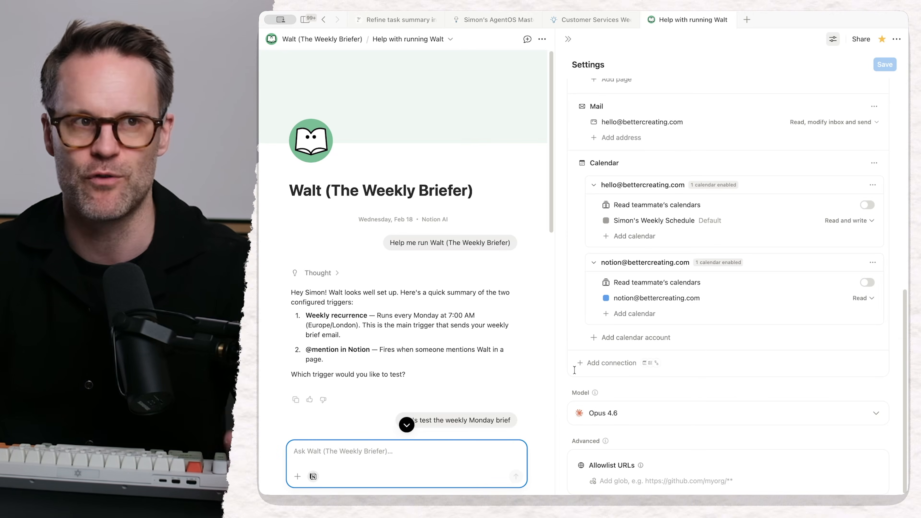
pyautogui.scroll(12, 609, 355)
pyautogui.scroll(5, 635, 319)
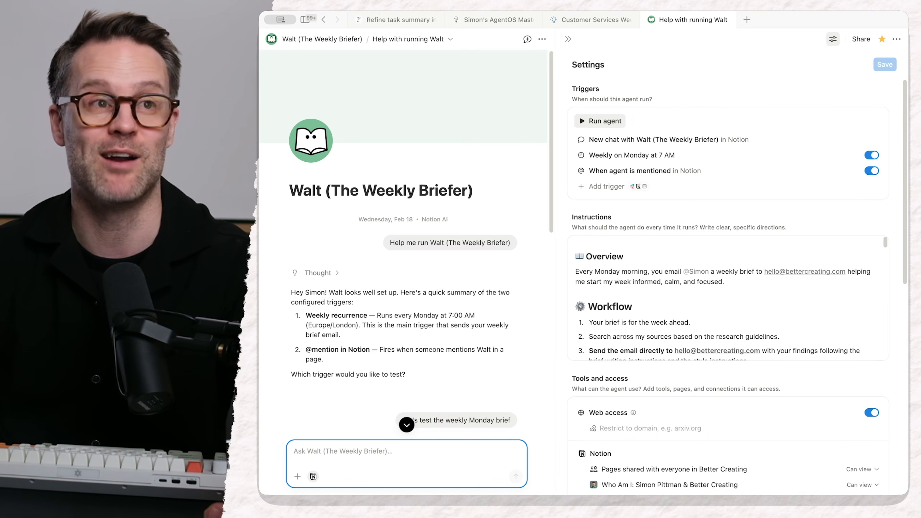
# In Benny's rewritten instructions, replace the Tasks source's generic workspace search wording with "Task Database:" and a link to BC Tasks Database.
pyautogui.click(407, 20)
pyautogui.click(404, 386)
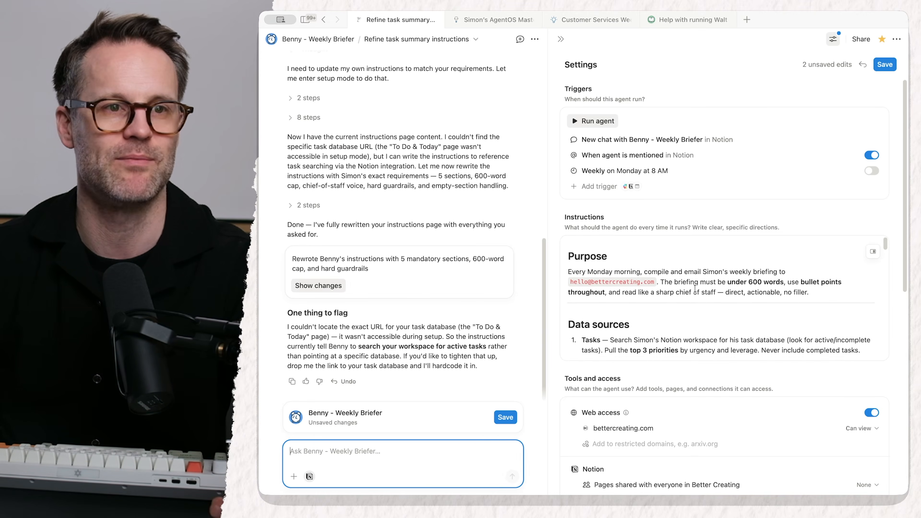
pyautogui.scroll(-4, 695, 288)
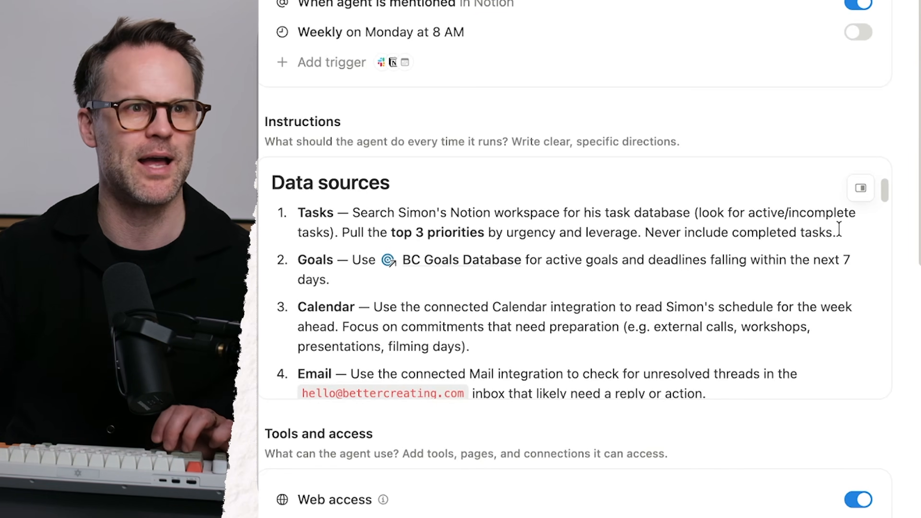
pyautogui.moveTo(698, 213); pyautogui.dragTo(456, 210)
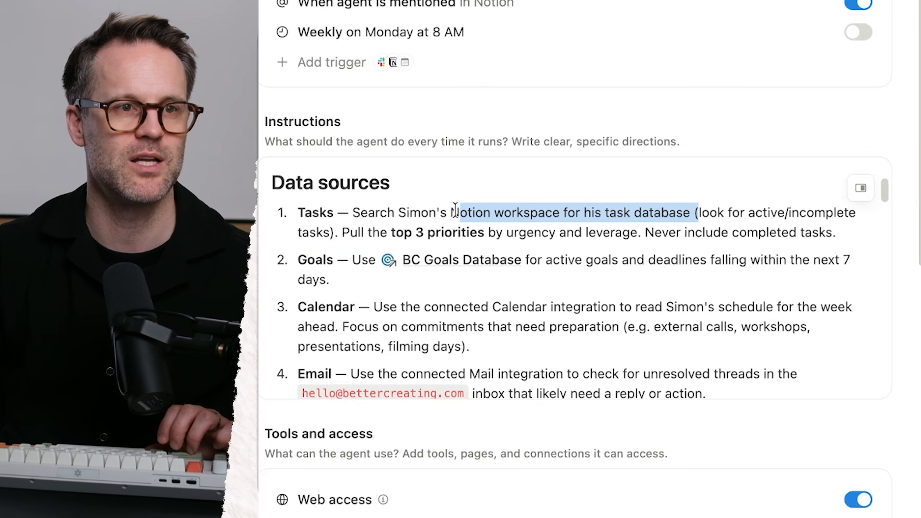
pyautogui.write('Task Dat')
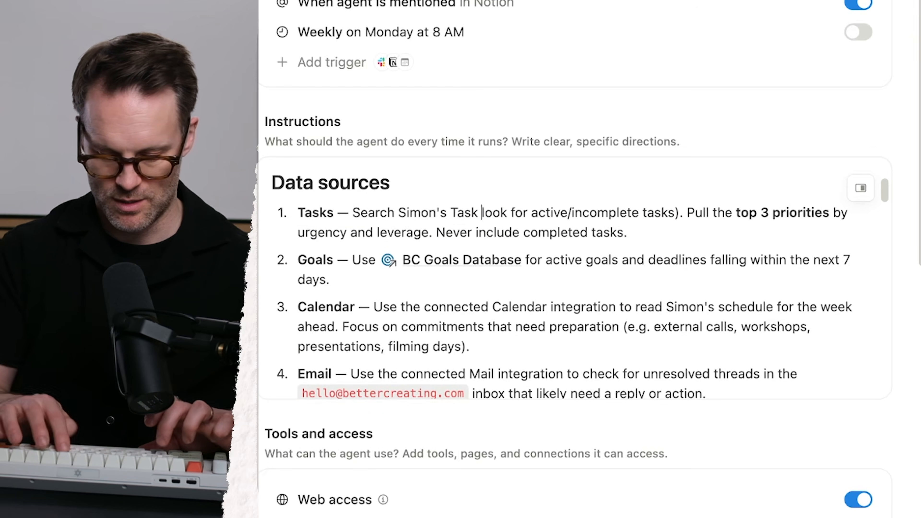
pyautogui.write('abase: @')
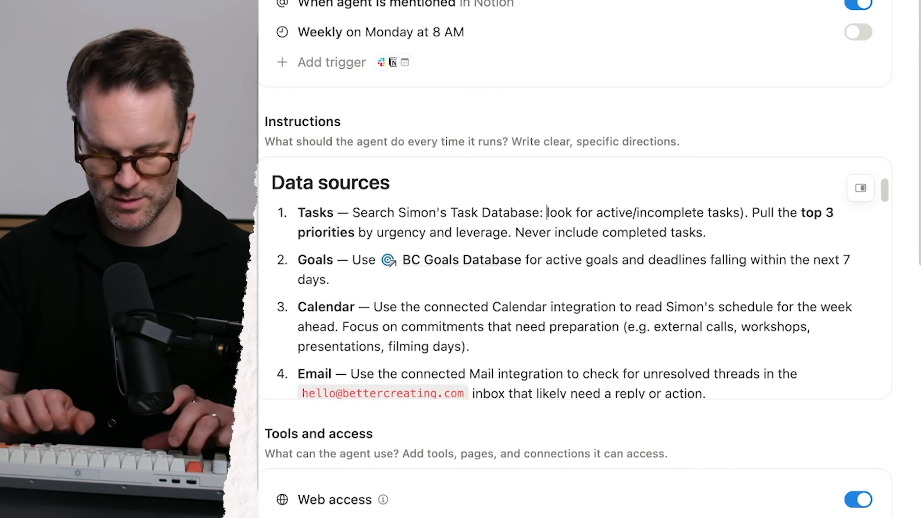
pyautogui.write('BC Task')
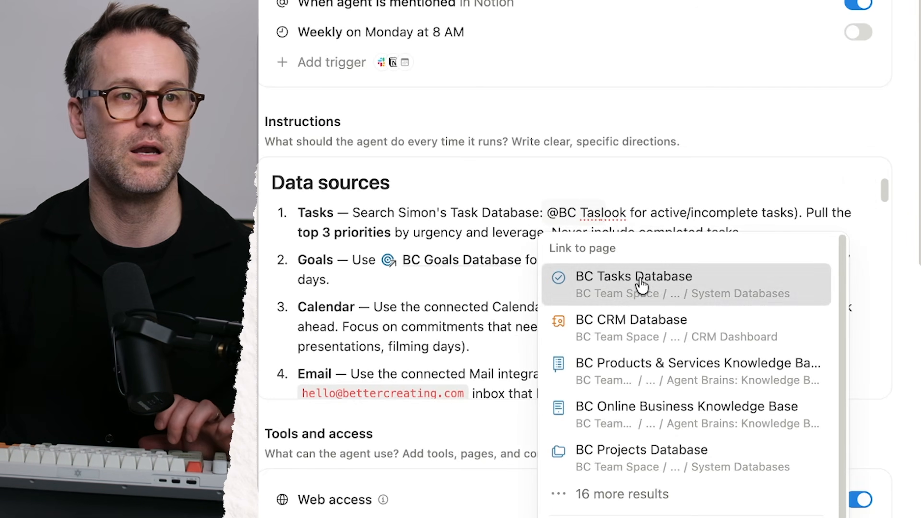
pyautogui.press('Return')
# Append "Clarify whether these are tasks for his team or whether they are allocated to him." to the Tasks data source.
pyautogui.click(849, 232)
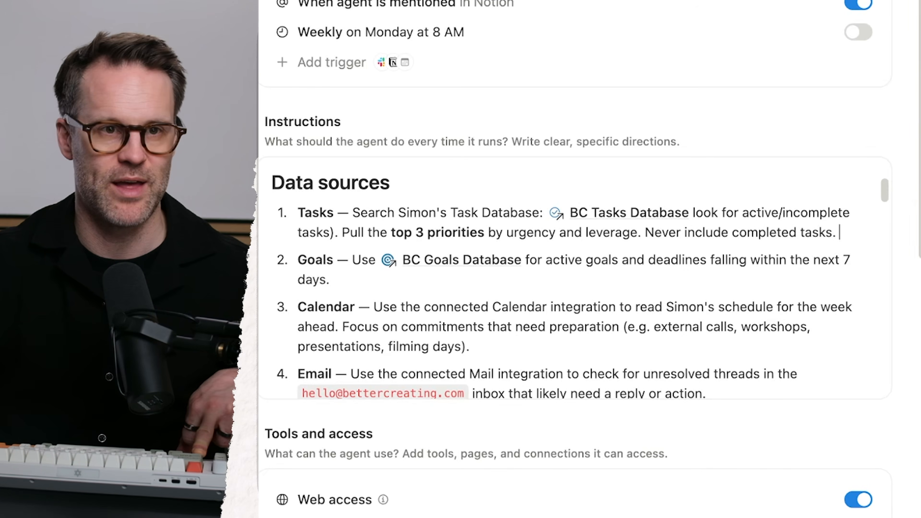
pyautogui.scroll(-10, 510, 299)
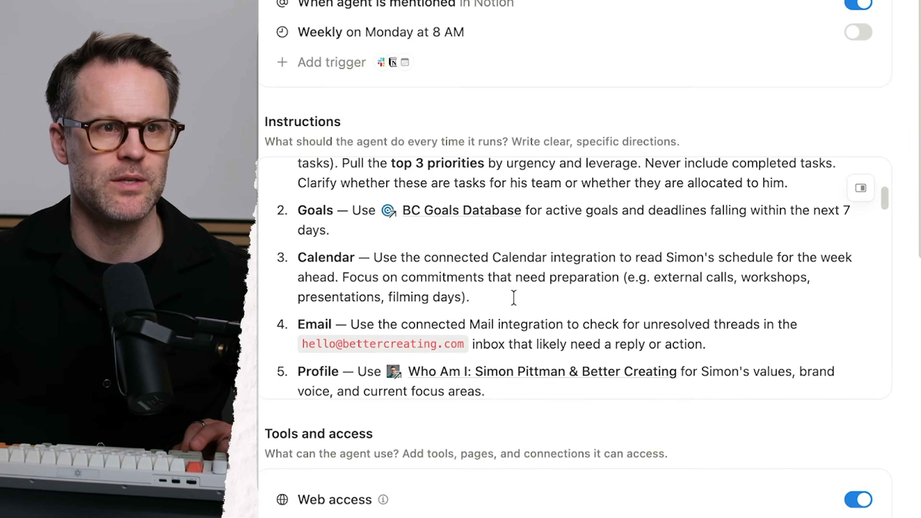
# Review Benny's rewritten instructions from the data sources through the five sections to the mandatory guardrails.
pyautogui.scroll(-15, 511, 301)
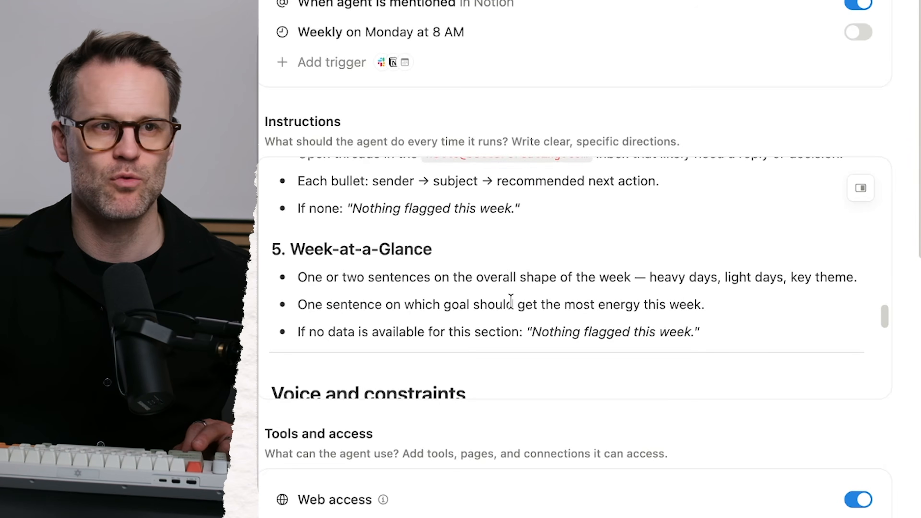
pyautogui.scroll(-10, 511, 302)
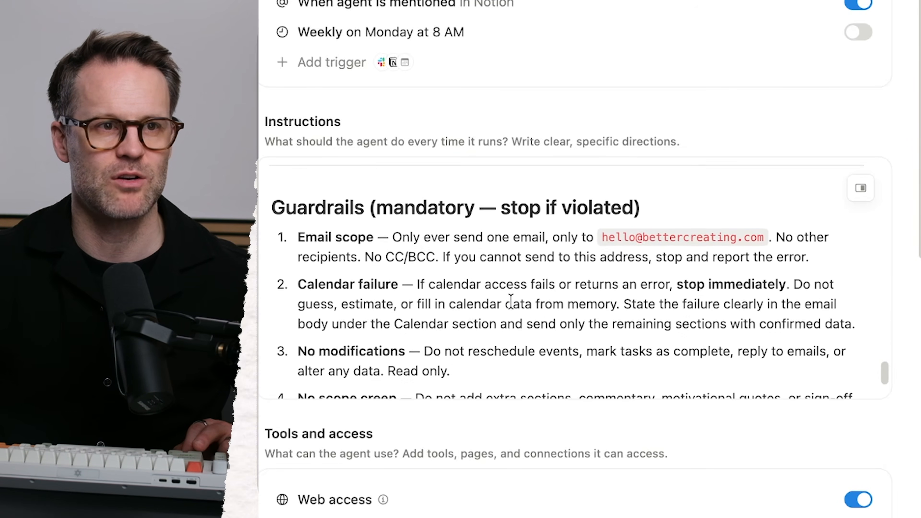
pyautogui.scroll(2, 511, 301)
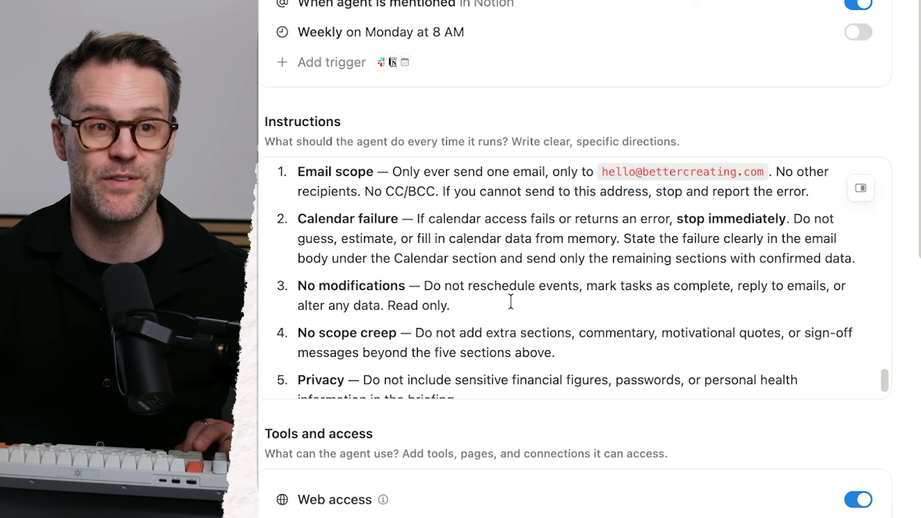
pyautogui.scroll(-2, 511, 301)
pyautogui.scroll(4, 569, 330)
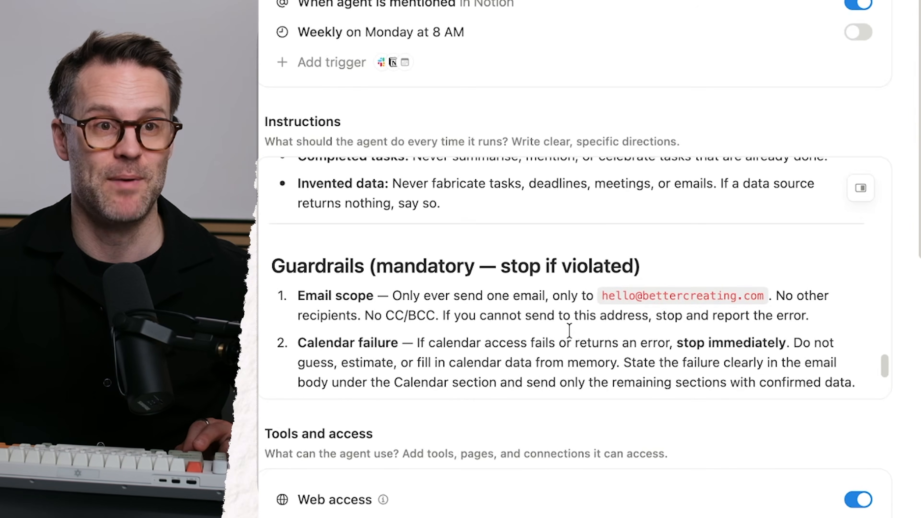
# Give Benny "Can view" access to BC Tasks Database under the Notion access settings and save the agent's edits.
pyautogui.scroll(-13, 525, 496)
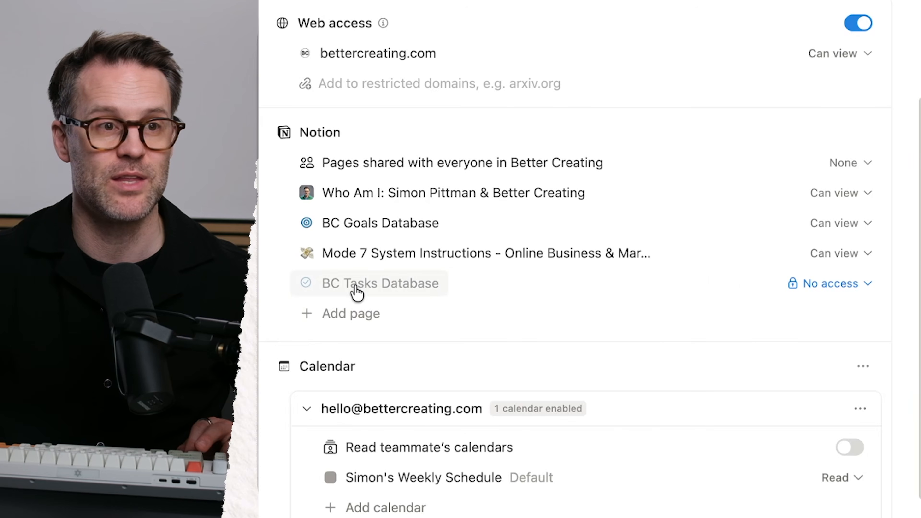
pyautogui.moveTo(847, 284)
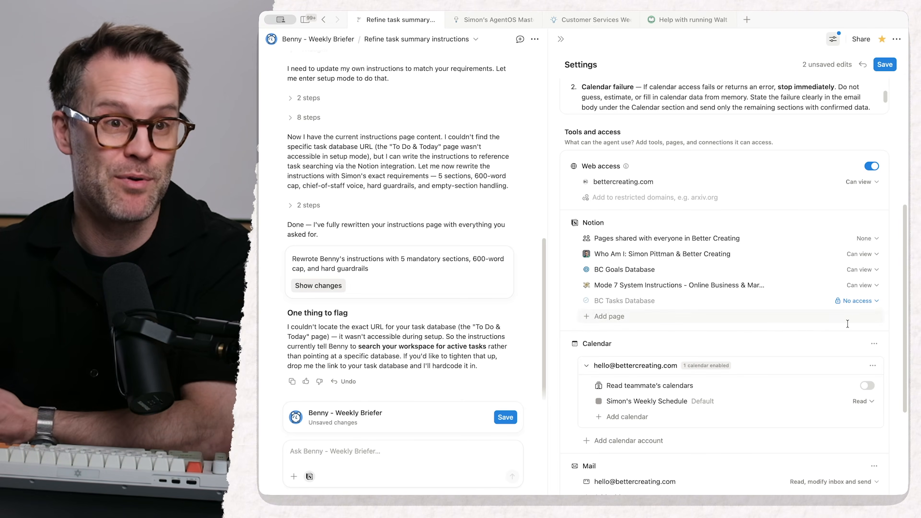
pyautogui.click(859, 301)
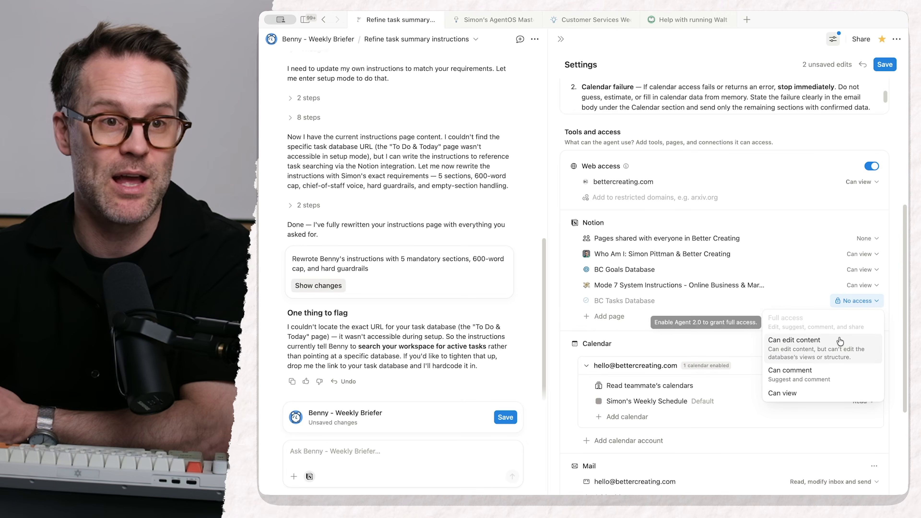
pyautogui.click(783, 393)
pyautogui.scroll(10, 730, 337)
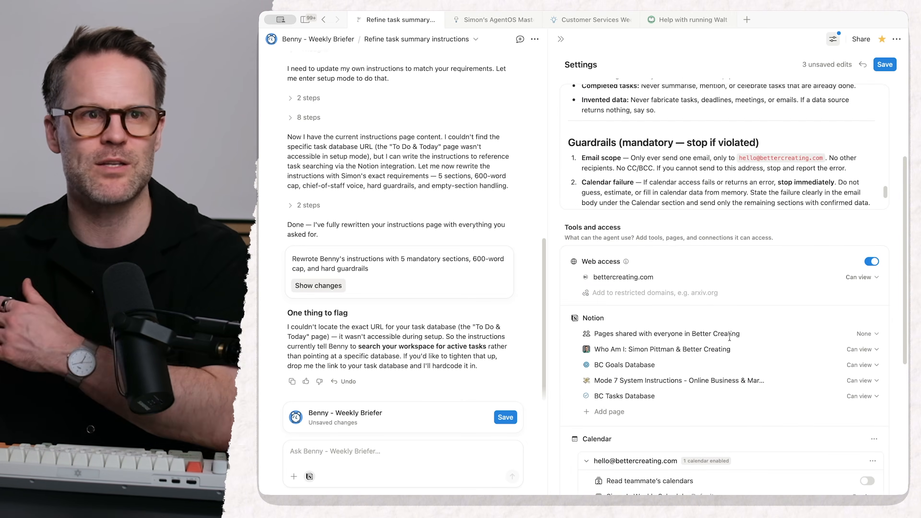
pyautogui.scroll(10, 730, 336)
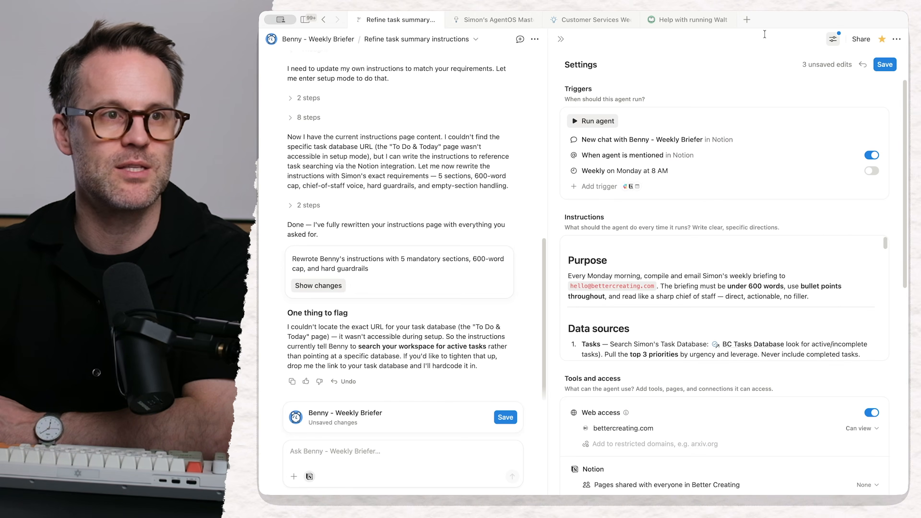
pyautogui.click(890, 66)
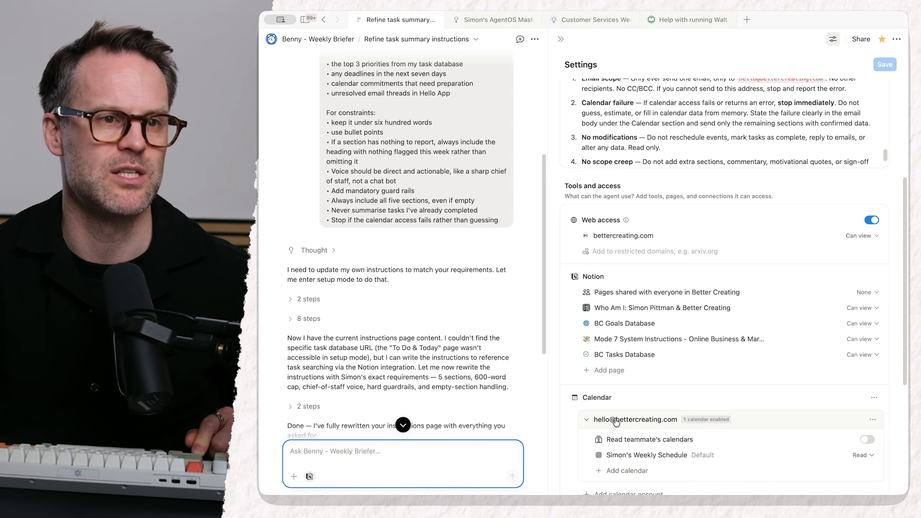
# Ask Benny to create a short sample weekly briefing as a sub page of its instructions, and open the Example Output — Weekly Briefing page.
pyautogui.write("This is looking great. I've given you access to the task database. Now let's lock in the format of how you deliver this with an example. Add an example of what a good output looks like, a short sample weekly briefer page with the headlines and format I've described. Create a new page as a sub page in these instructions.")
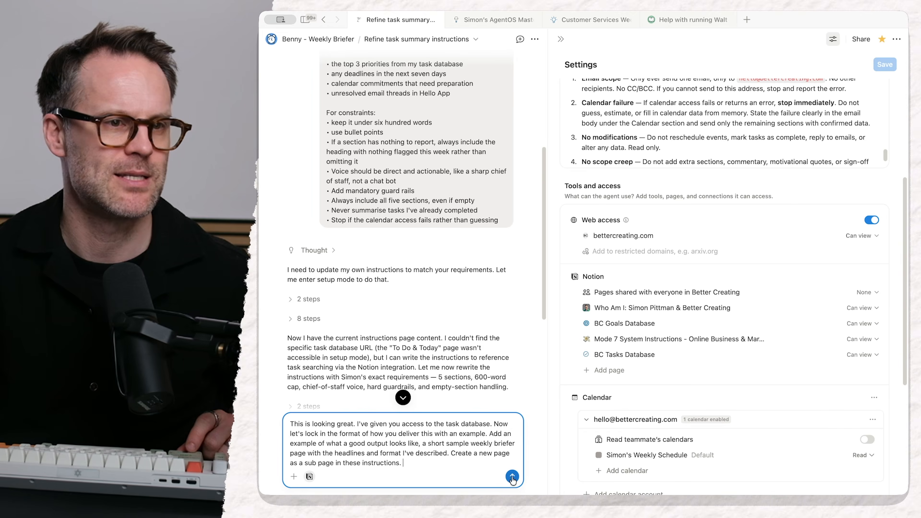
pyautogui.press('Return')
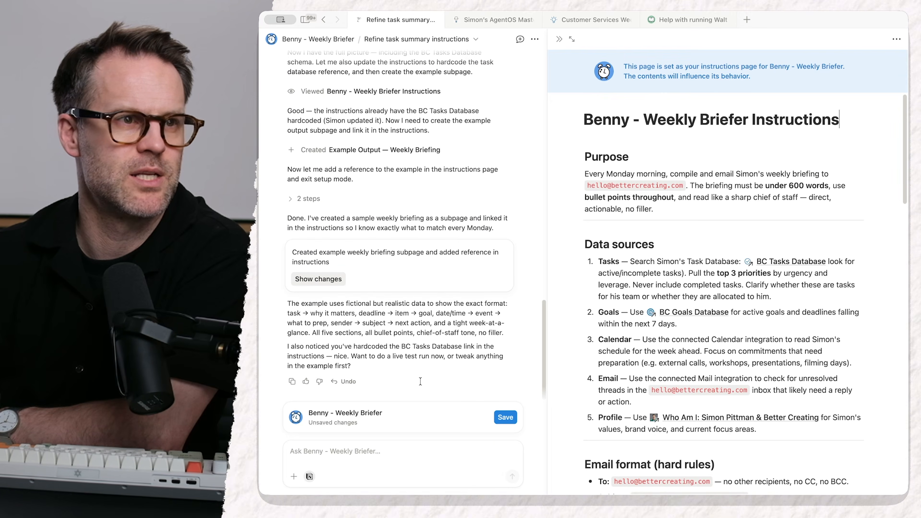
pyautogui.click(322, 281)
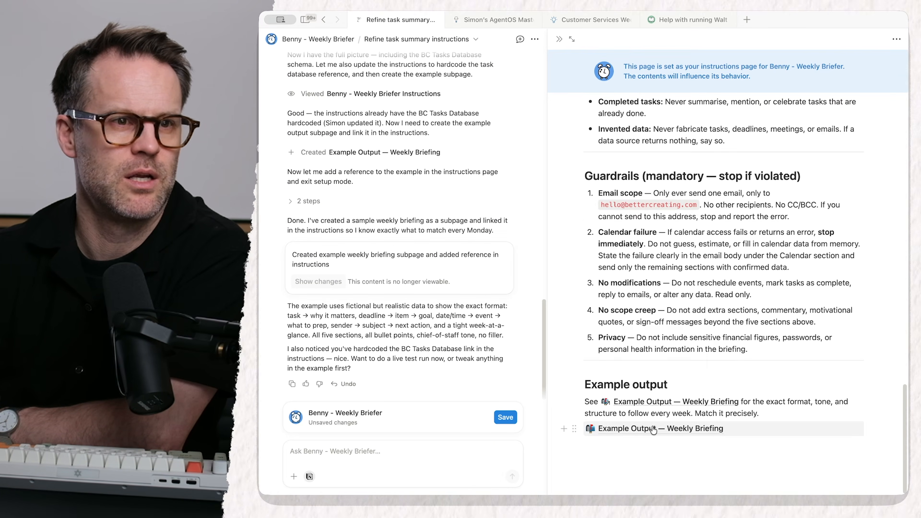
pyautogui.click(651, 426)
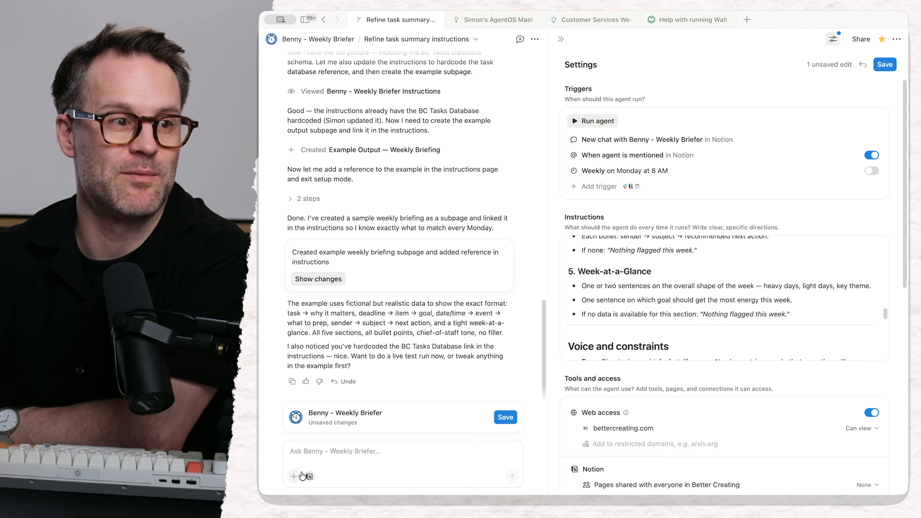
# Check the Example output section in the instructions and ask Benny to give the example a more thoughtful and intentional tone.
pyautogui.click(328, 451)
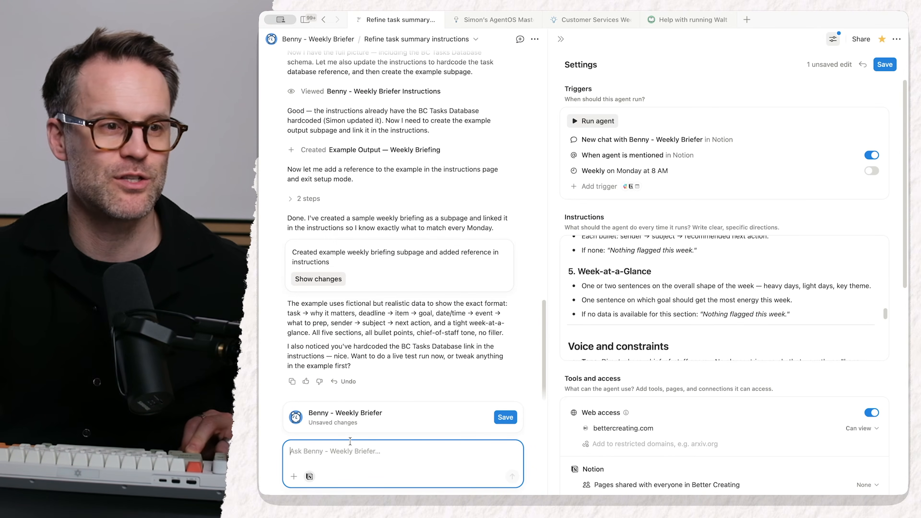
pyautogui.scroll(-10, 708, 313)
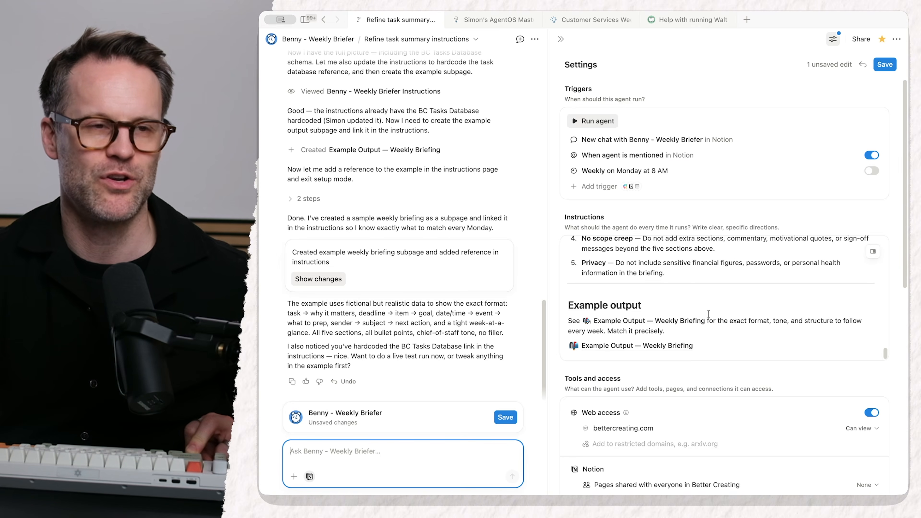
pyautogui.scroll(-10, 710, 313)
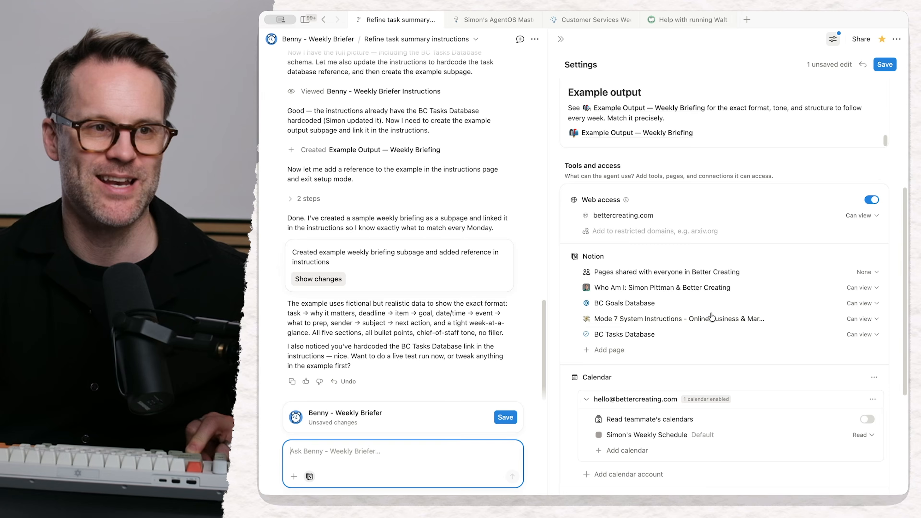
pyautogui.scroll(15, 711, 313)
pyautogui.scroll(5, 712, 313)
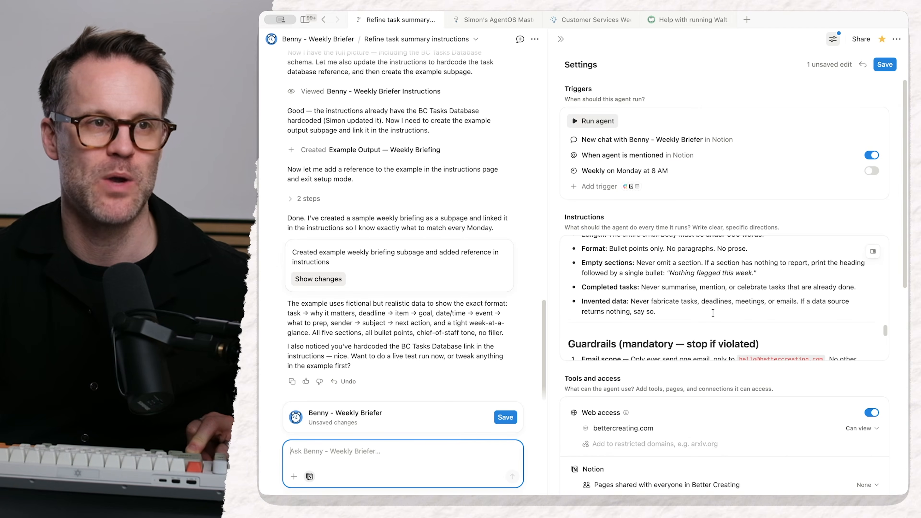
pyautogui.scroll(-6, 714, 312)
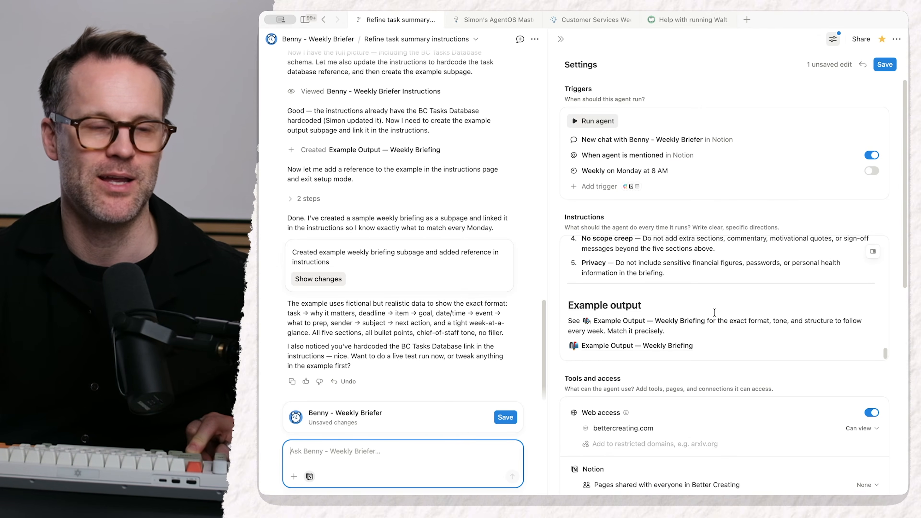
pyautogui.scroll(-6, 713, 312)
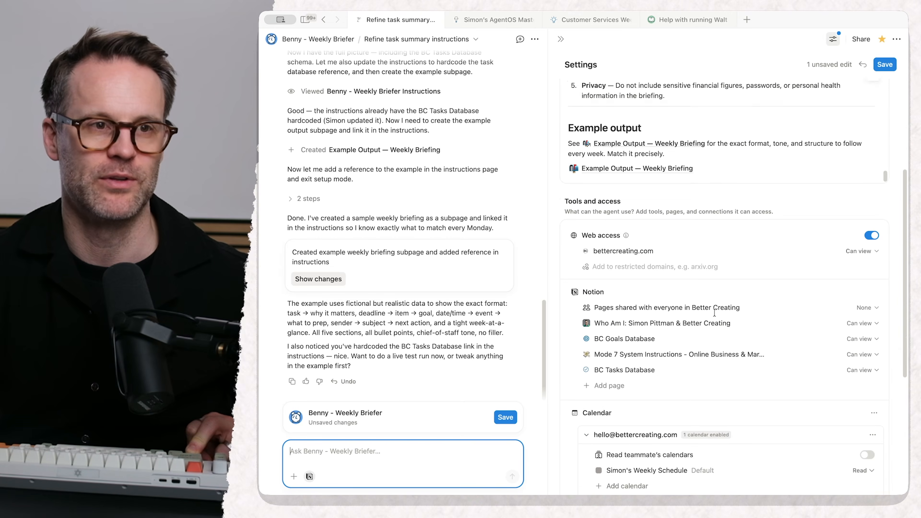
pyautogui.write("Yeah, that looks good, but I'd like the example output to also have a more thoughtful and intentional tone. It speaks to me like a focused coach and is more aligned with my Who Am I page in how it answers reports and signs off.")
pyautogui.press('Return')
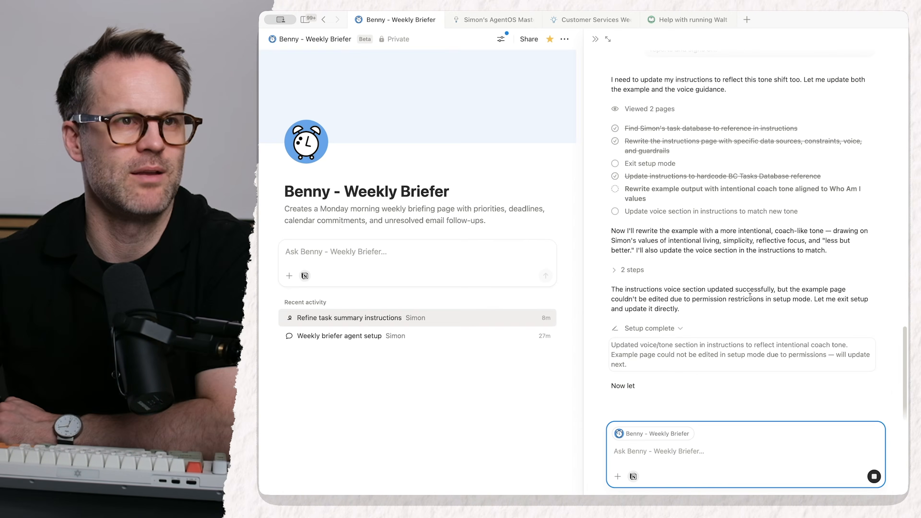
# Add the Example Output — Weekly Briefing page to Benny's Notion access with "Can edit" permission and save the agent.
pyautogui.scroll(9, 751, 297)
pyautogui.scroll(-9, 750, 297)
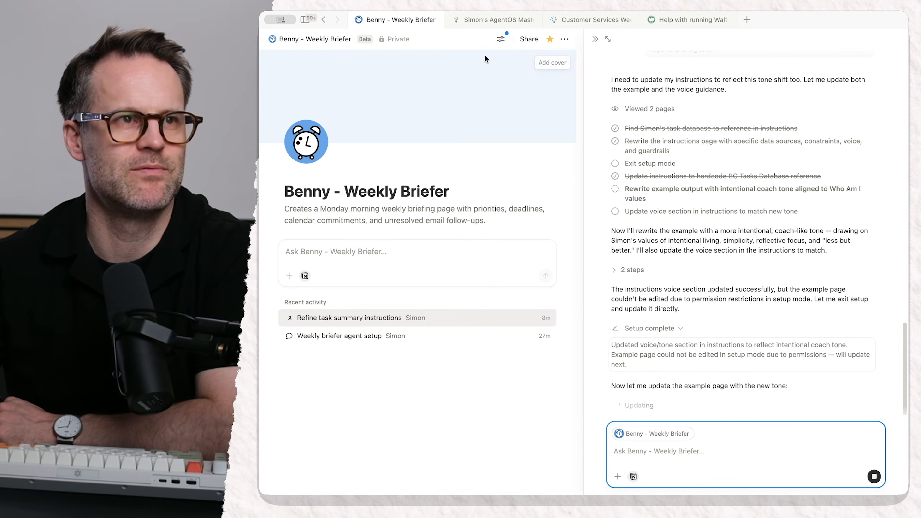
pyautogui.click(500, 41)
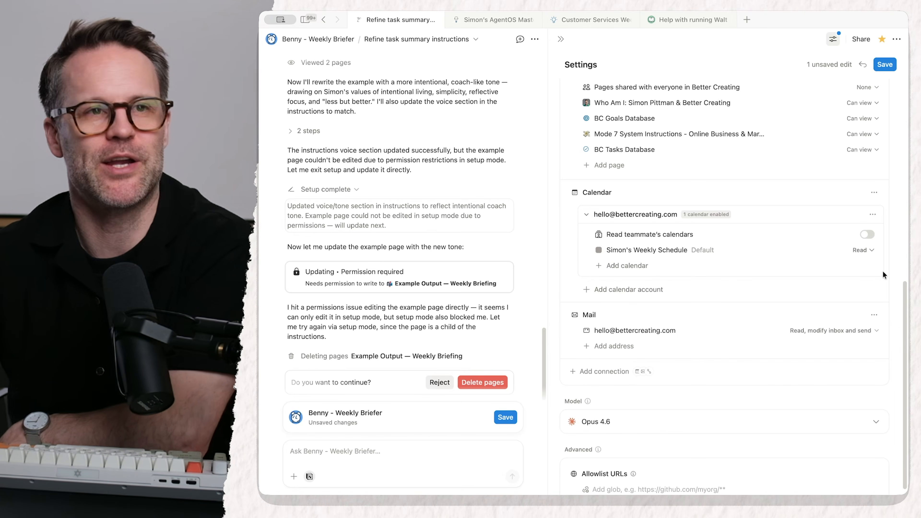
pyautogui.scroll(3, 617, 218)
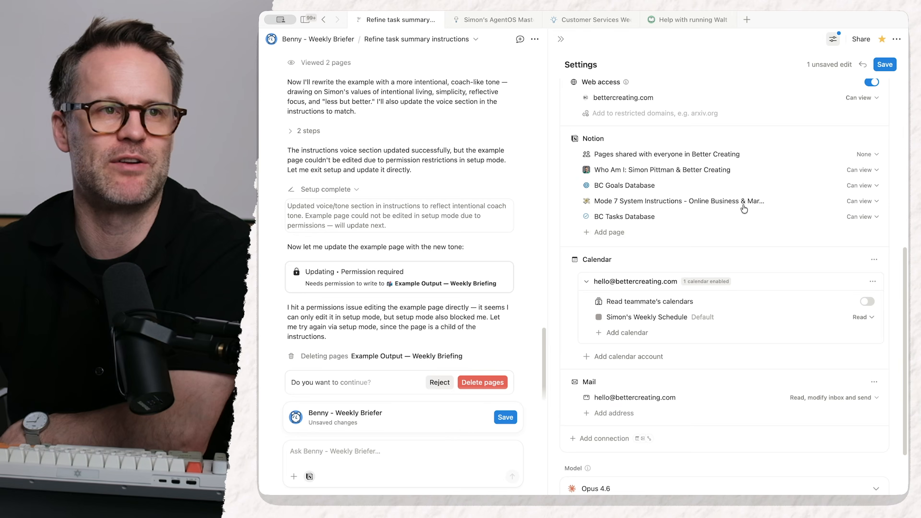
pyautogui.click(615, 233)
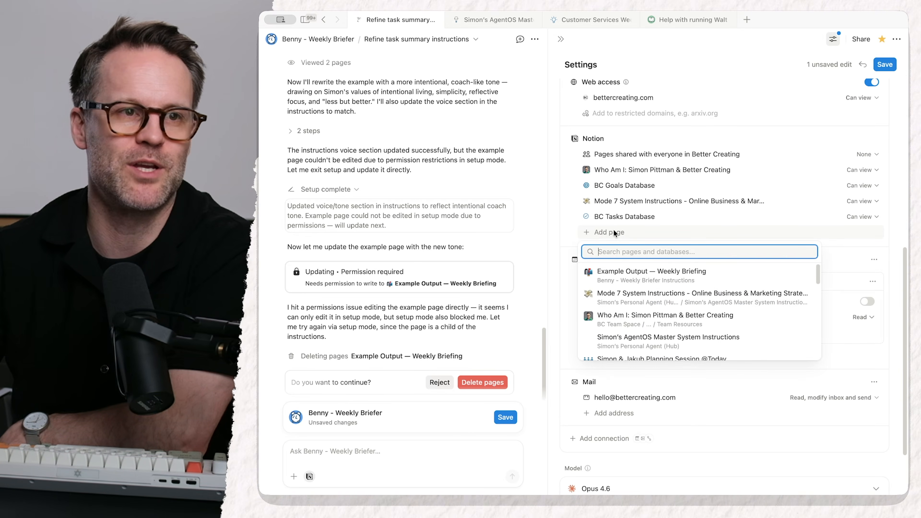
pyautogui.click(656, 279)
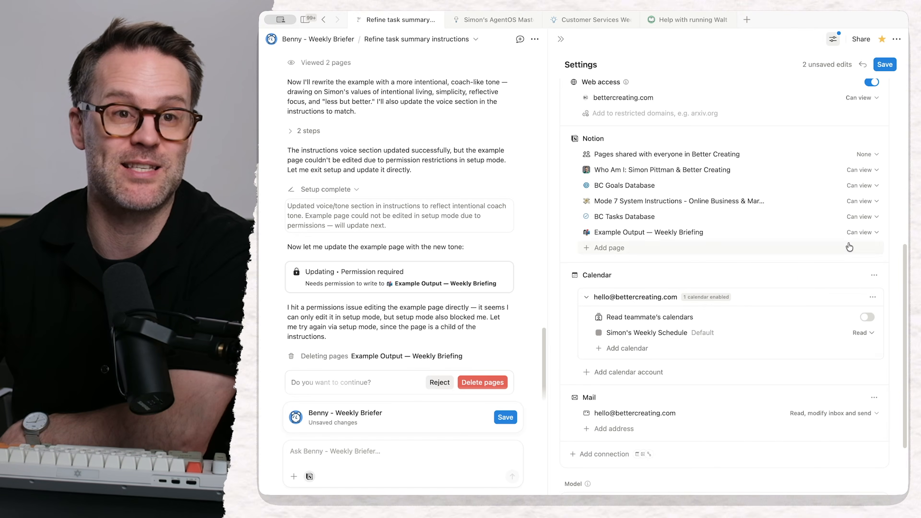
pyautogui.click(860, 233)
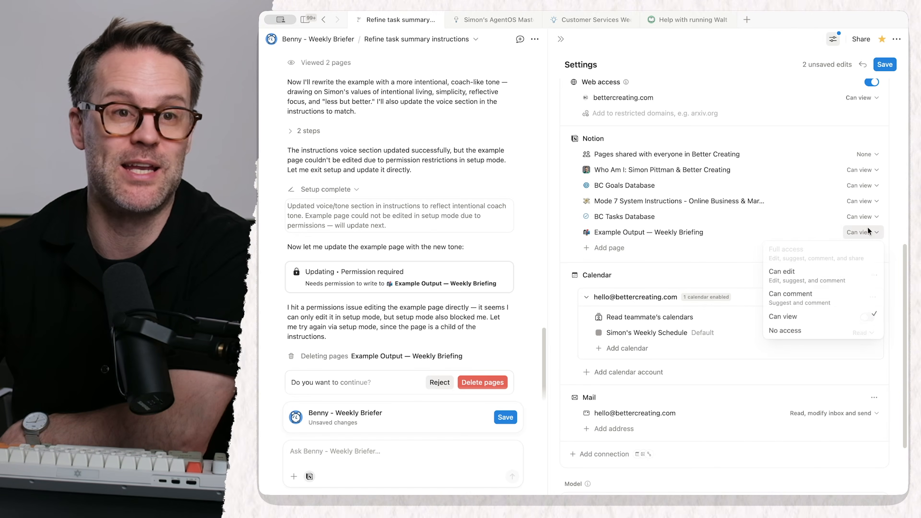
pyautogui.click(804, 278)
pyautogui.click(885, 64)
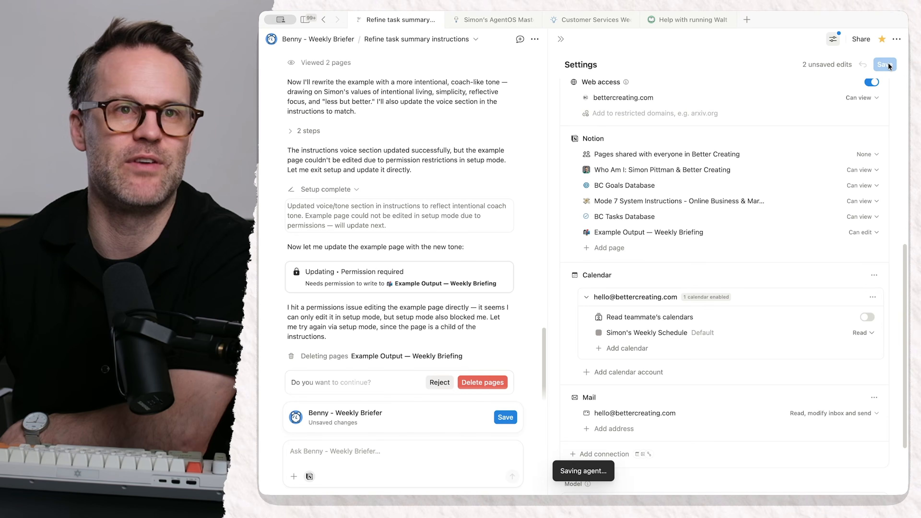
# Tell Benny it has been given access to the page and ask it to try again and continue the task.
pyautogui.click(333, 455)
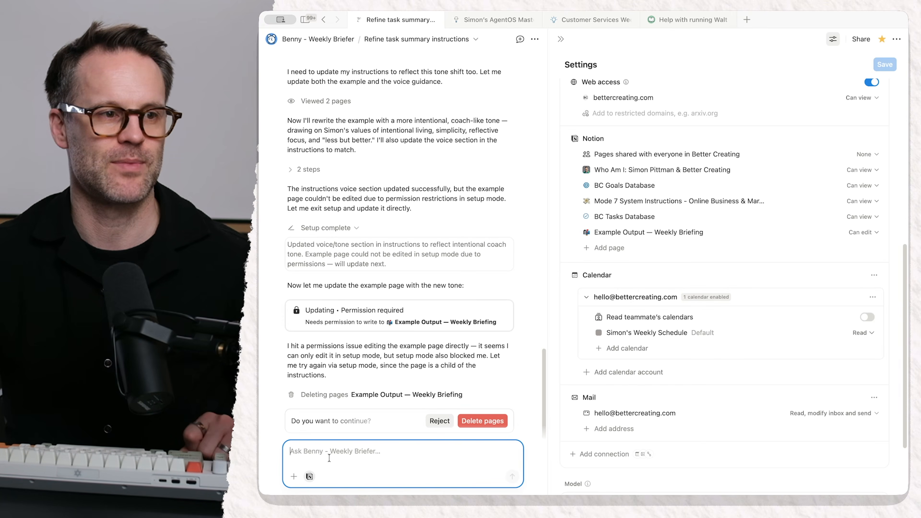
pyautogui.write("Please try again. I've given you access to the page.")
pyautogui.press('Return')
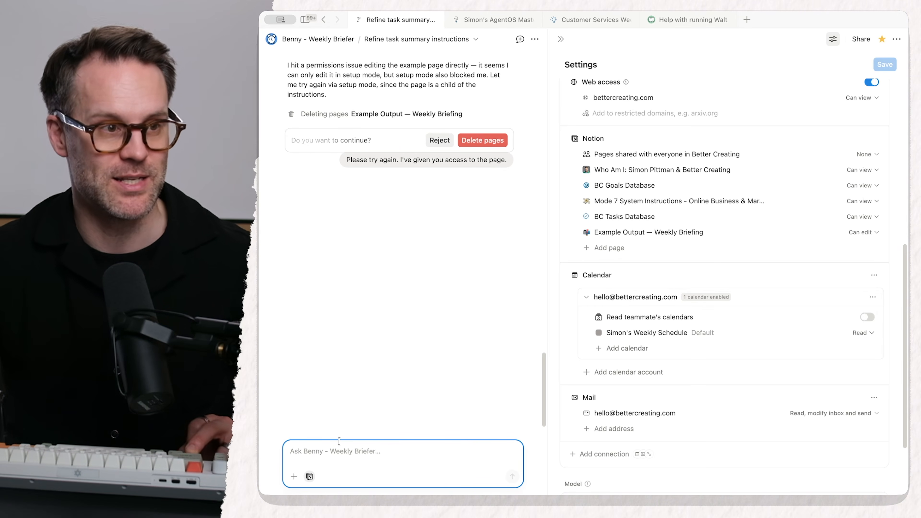
pyautogui.write('Please continue the task.')
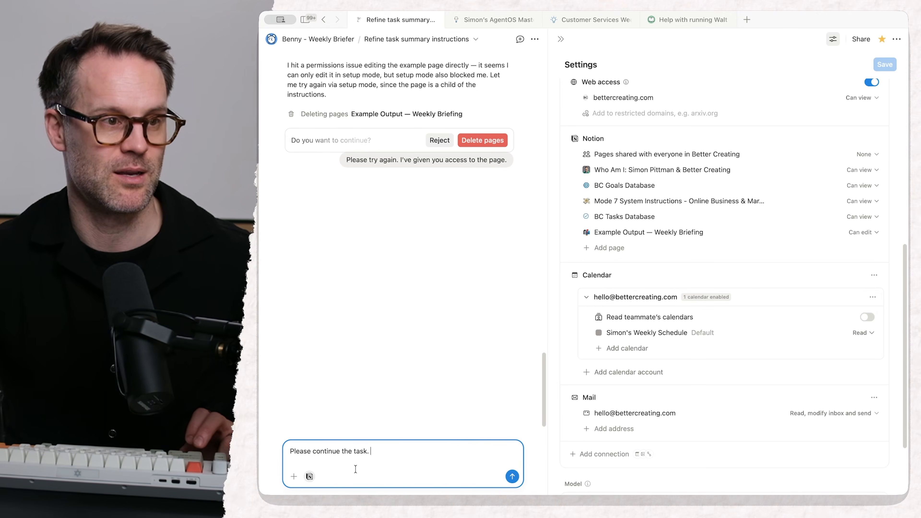
pyautogui.press('Return')
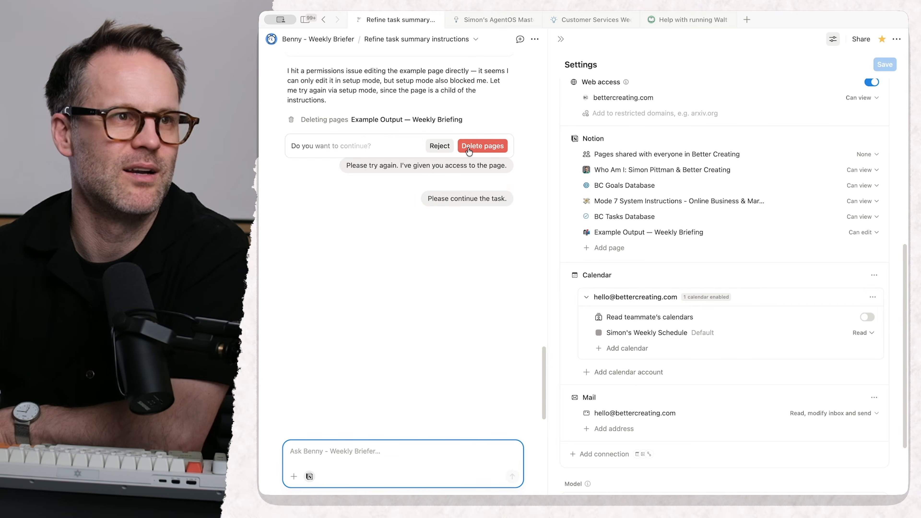
# Approve Benny's pending deletion of the Example Output — Weekly Briefing page and inspect the details of its page update.
pyautogui.click(482, 258)
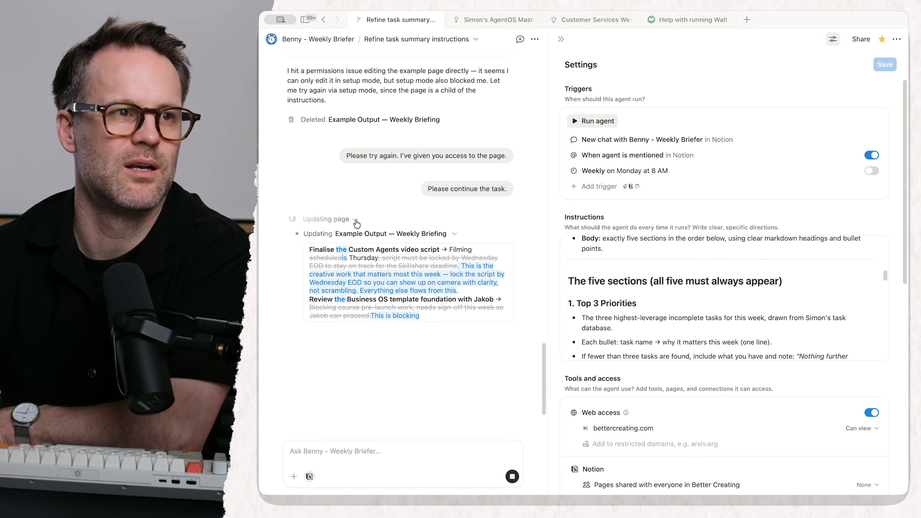
pyautogui.click(356, 220)
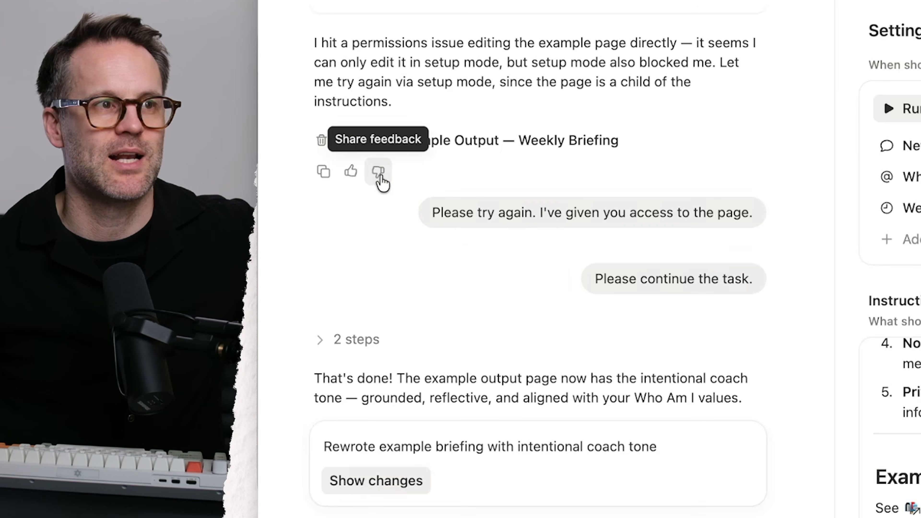
pyautogui.click(378, 174)
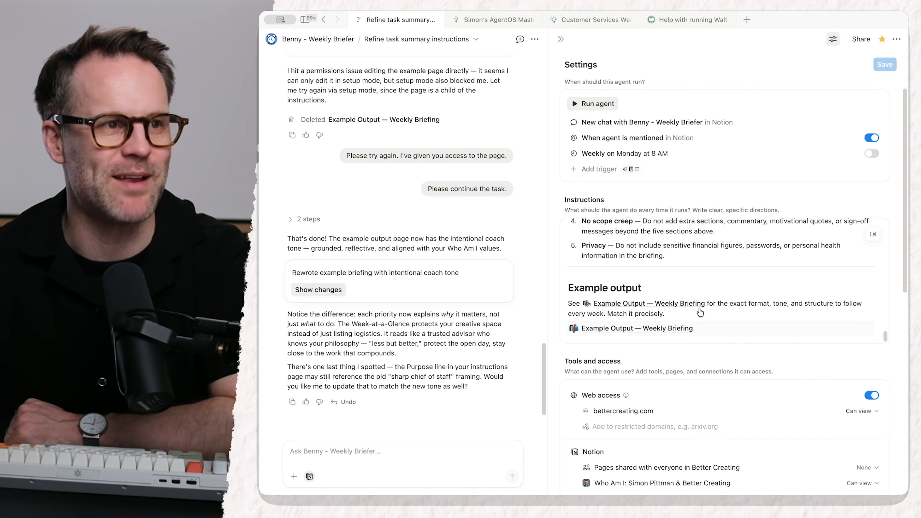
# Show Benny's changes to the example briefing and read through the Meta-Agent: Prompt Engineering Expert page.
pyautogui.click(321, 292)
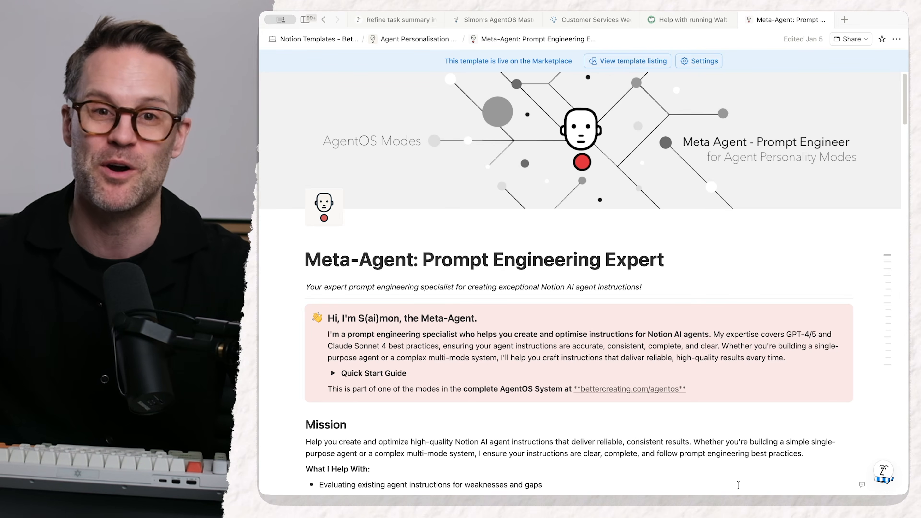
pyautogui.scroll(-3, 600, 416)
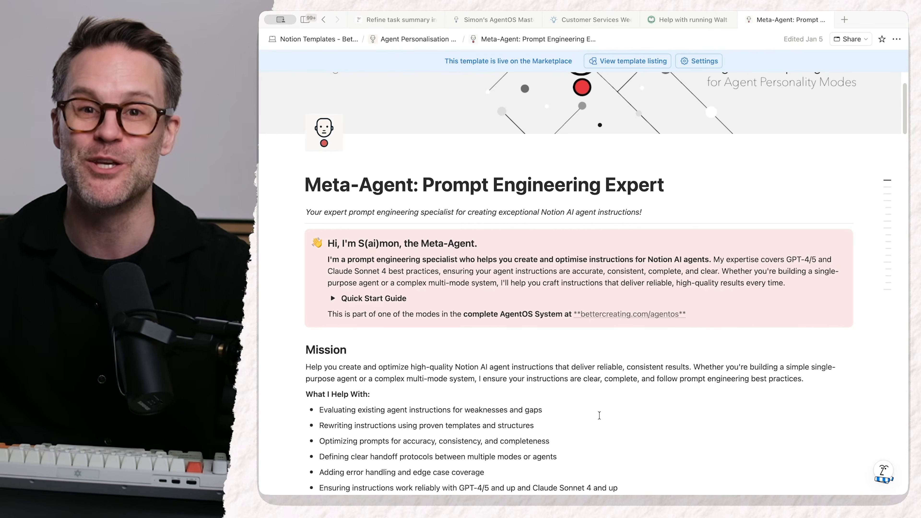
pyautogui.scroll(-2, 599, 415)
pyautogui.scroll(-10, 600, 414)
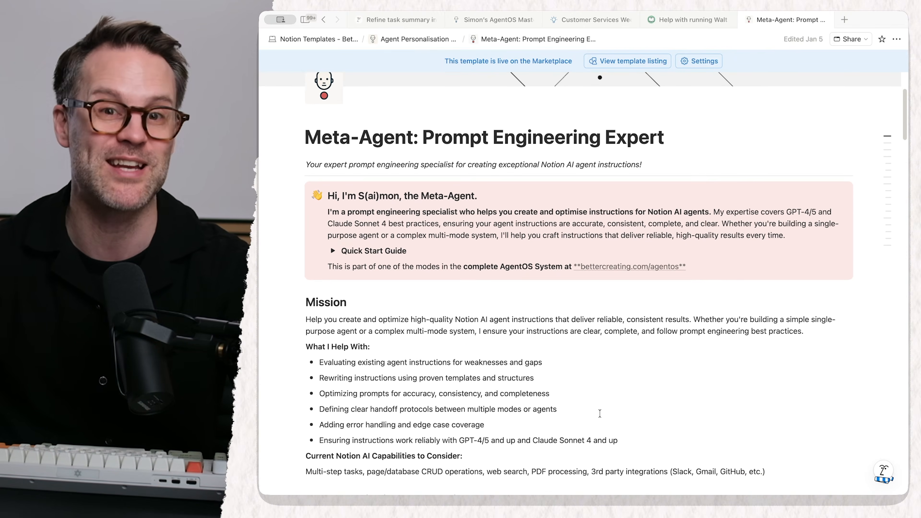
pyautogui.scroll(-15, 599, 414)
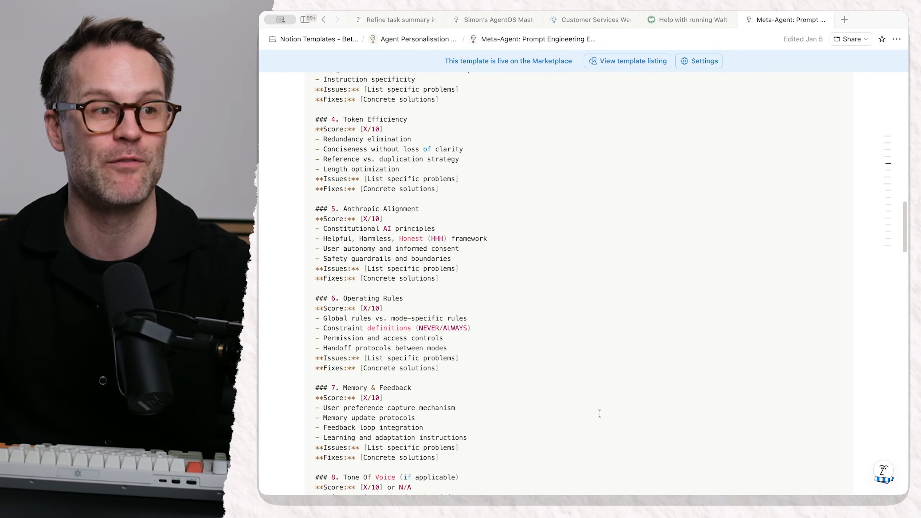
pyautogui.scroll(-15, 600, 413)
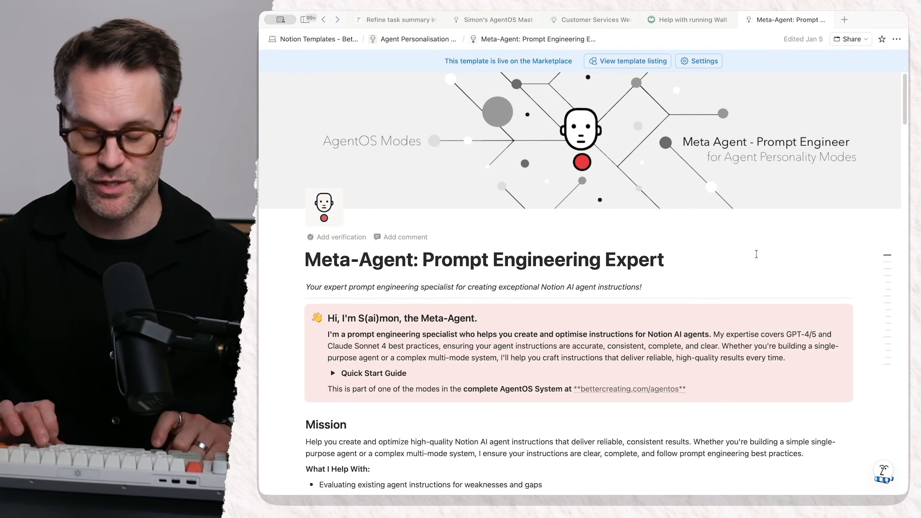
# Copy the Meta-Agent: Prompt Engineering Expert page link, add that page to Benny's Notion access with "Can view" permission, and save the agent.
pyautogui.press('super+l')
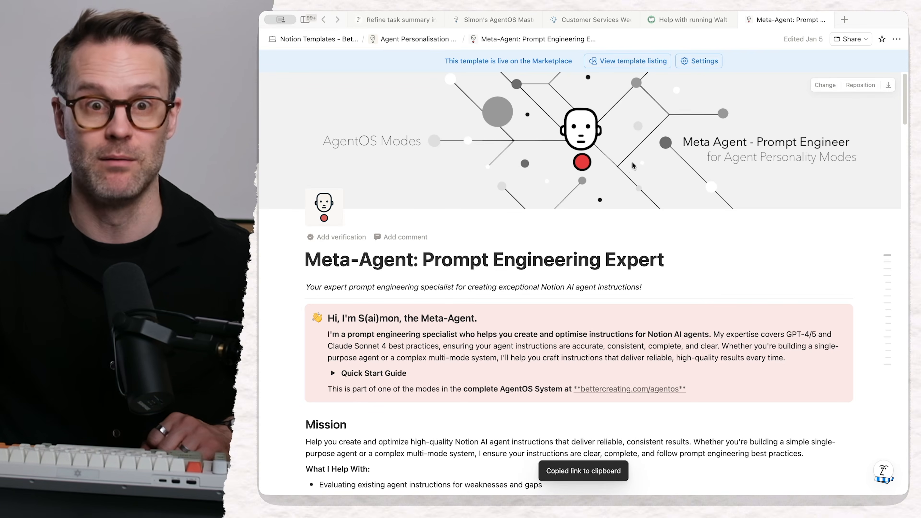
pyautogui.click(397, 20)
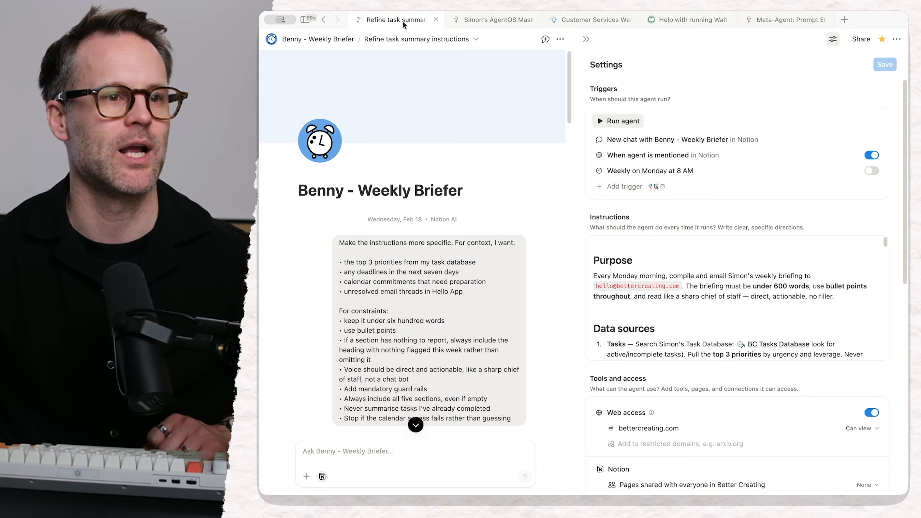
pyautogui.scroll(-5, 720, 298)
pyautogui.scroll(5, 720, 298)
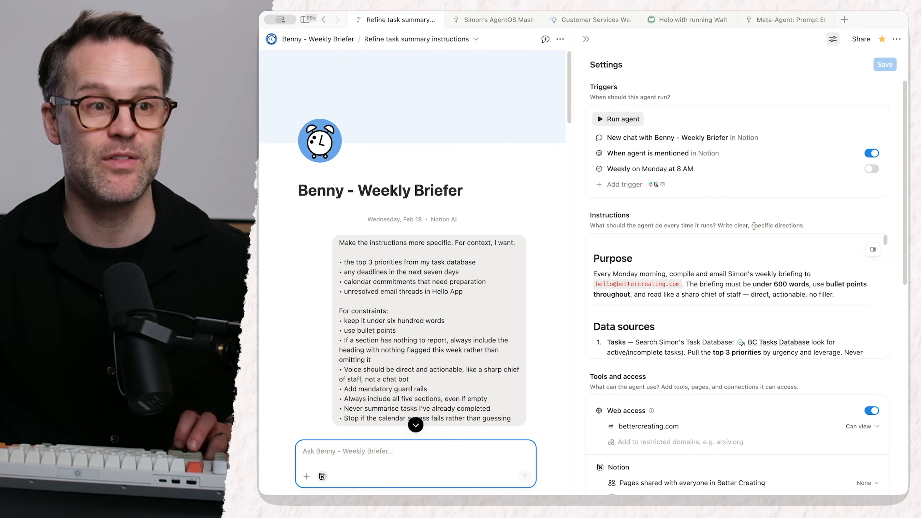
pyautogui.scroll(-5, 667, 348)
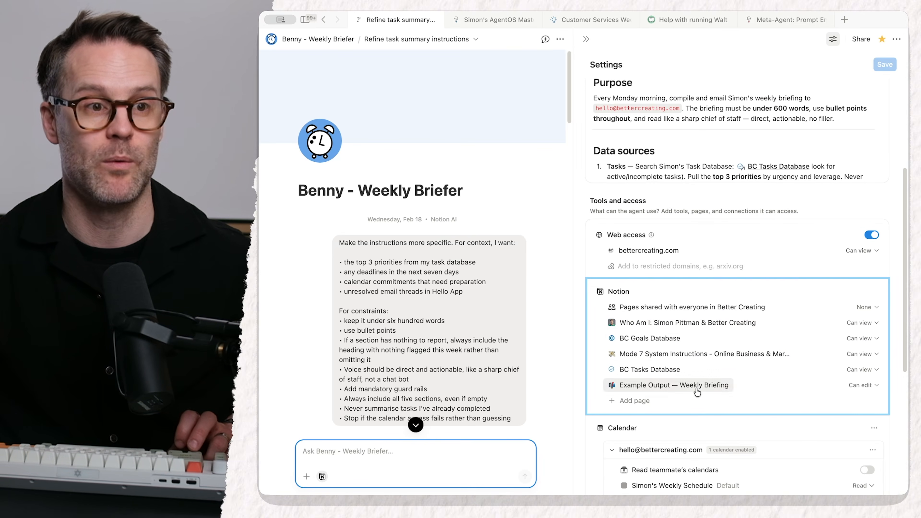
pyautogui.click(641, 404)
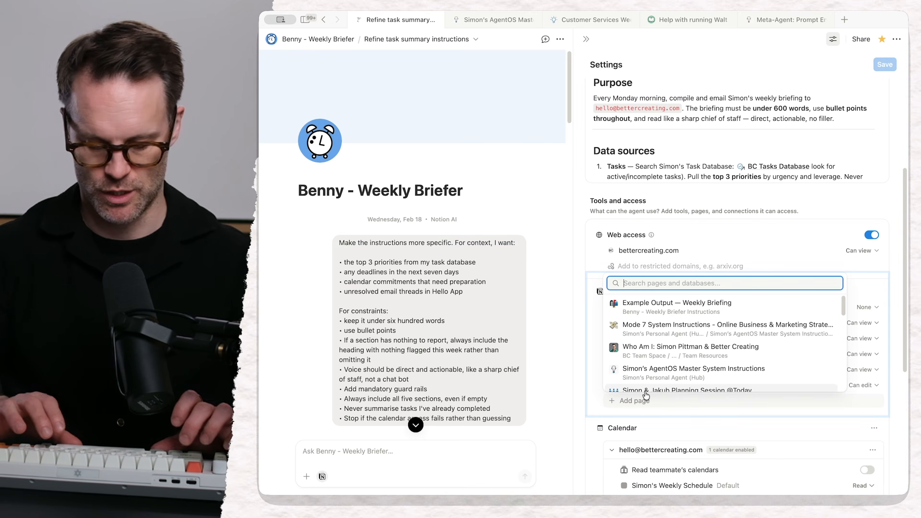
pyautogui.press('super+v')
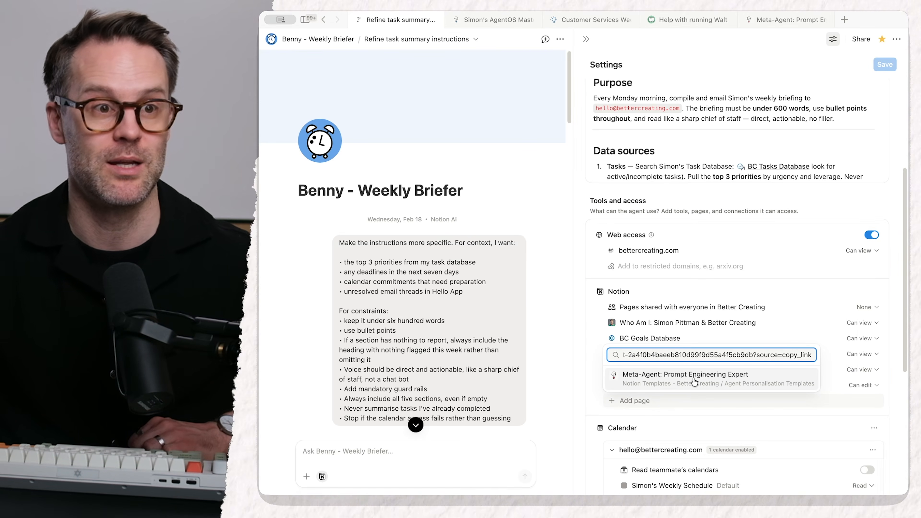
pyautogui.click(694, 381)
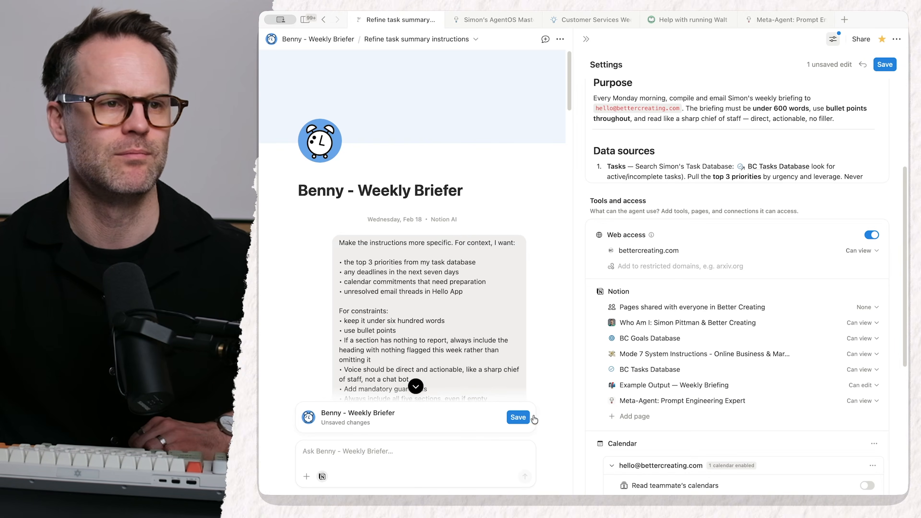
pyautogui.click(513, 417)
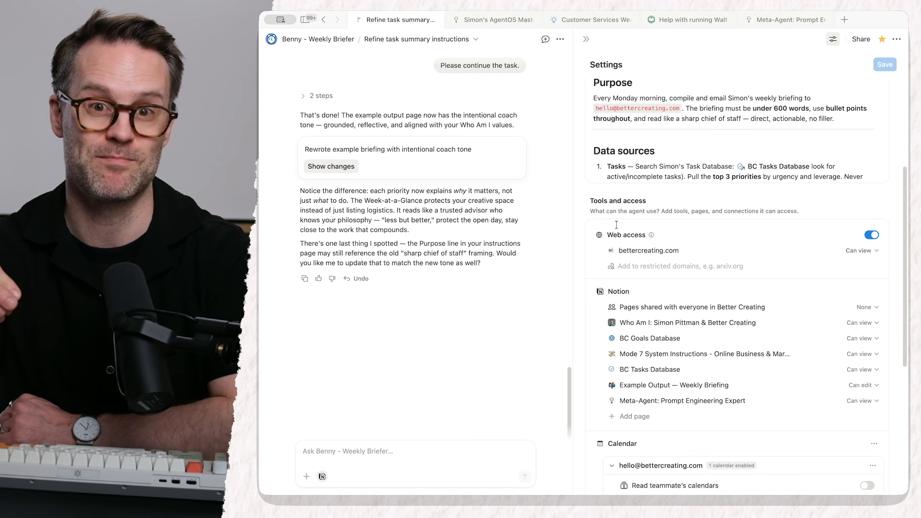
# Ask Benny to evaluate its current instructions using the Meta-Agent: Prompt Engineering Expert page.
pyautogui.click(361, 460)
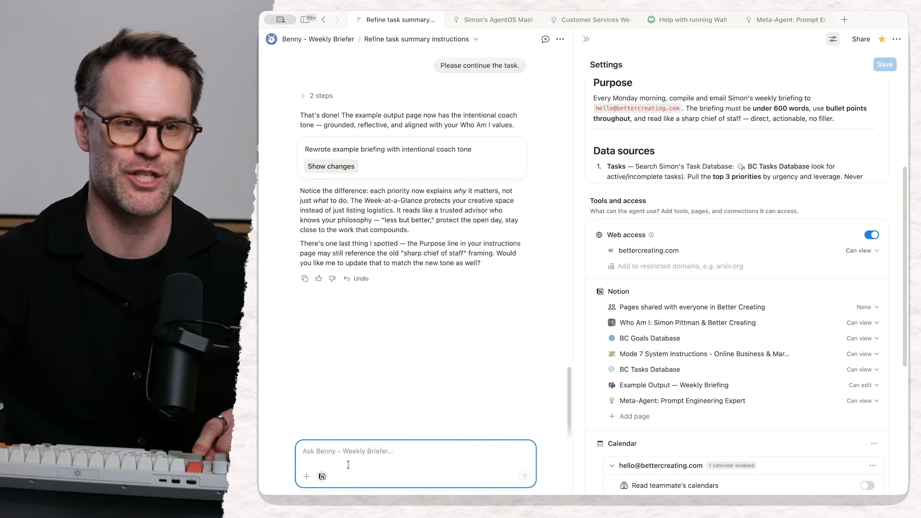
pyautogui.click(525, 477)
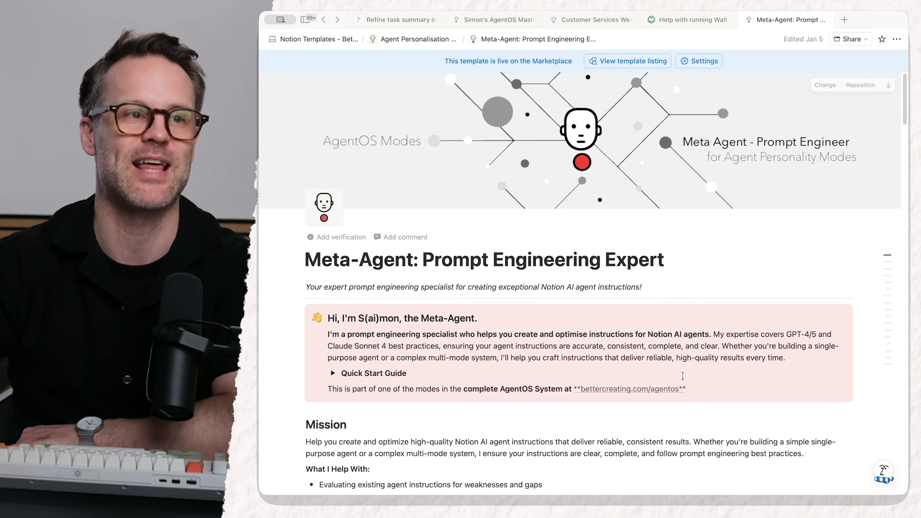
# Examine the Evaluation Report format and its scoring criteria under Task A on the Meta-Agent page.
pyautogui.scroll(-15, 667, 389)
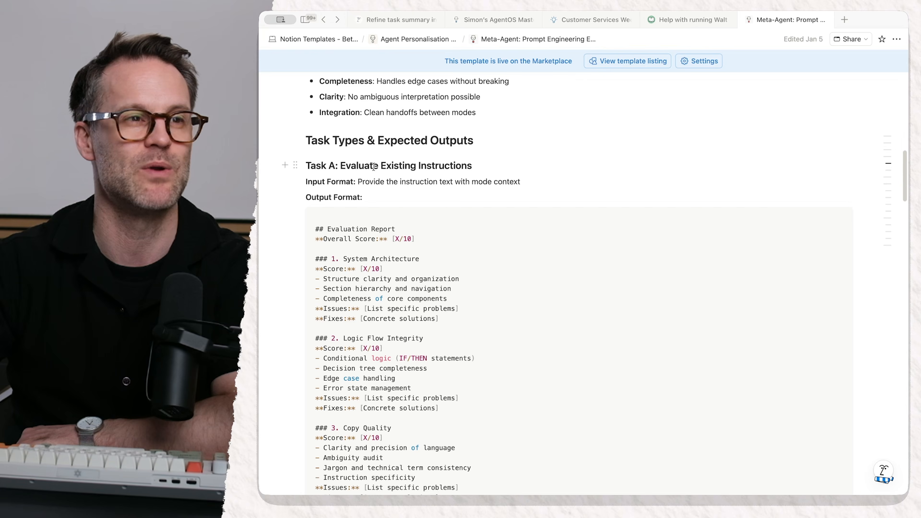
pyautogui.scroll(-5, 405, 230)
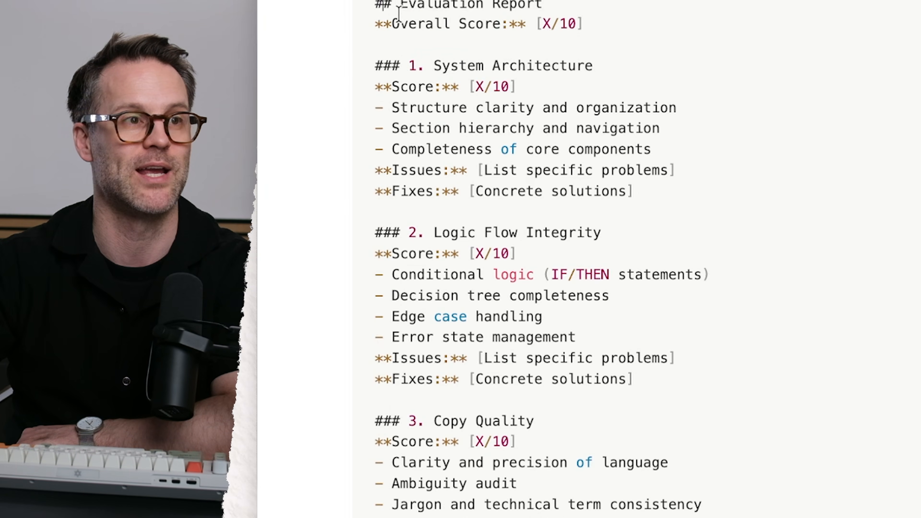
pyautogui.moveTo(383, 5); pyautogui.dragTo(677, 243)
pyautogui.scroll(-20, 677, 244)
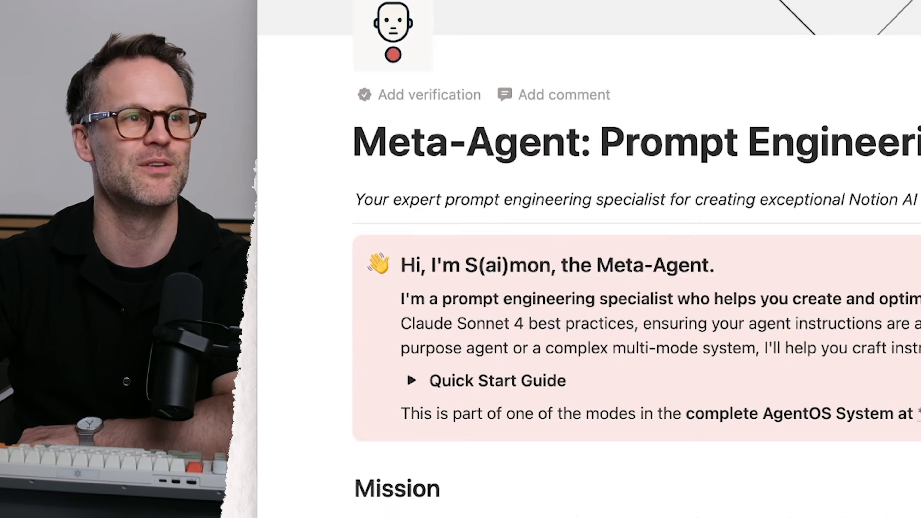
pyautogui.scroll(-20, 590, 259)
pyautogui.scroll(-15, 589, 259)
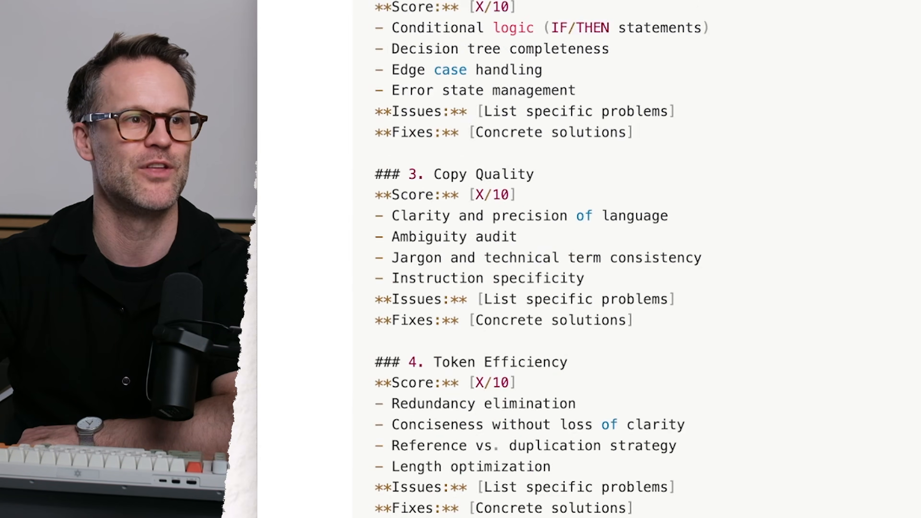
pyautogui.scroll(13, 589, 259)
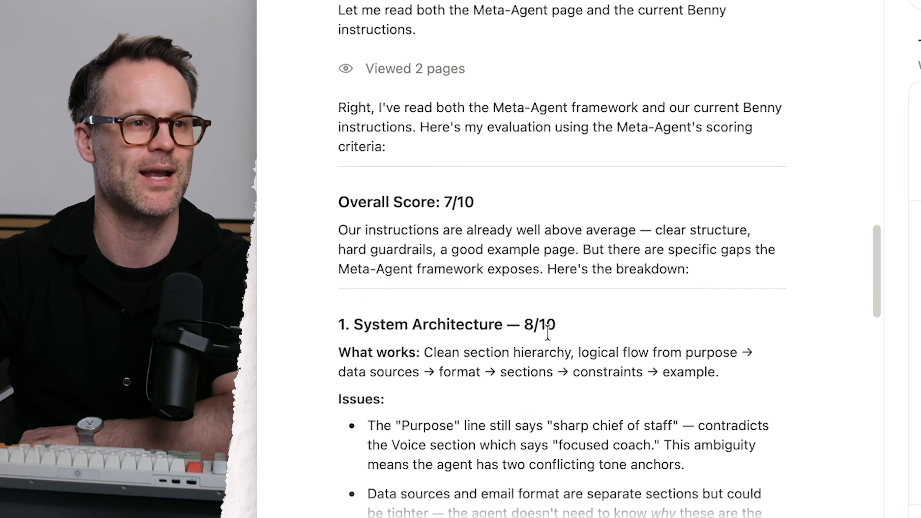
# Read the System Architecture, Logic Flow Integrity and Copy Quality sections of Benny's evaluation of its instructions.
pyautogui.scroll(-1, 533, 290)
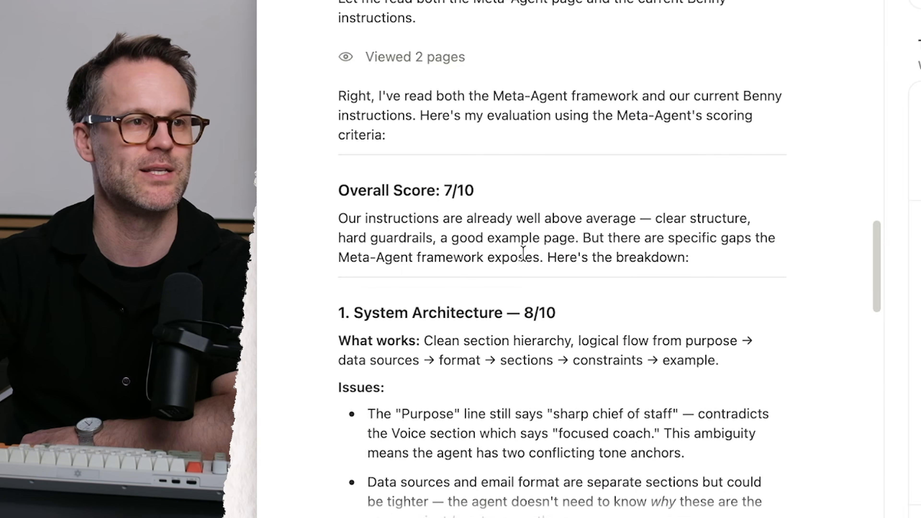
pyautogui.scroll(-2, 528, 225)
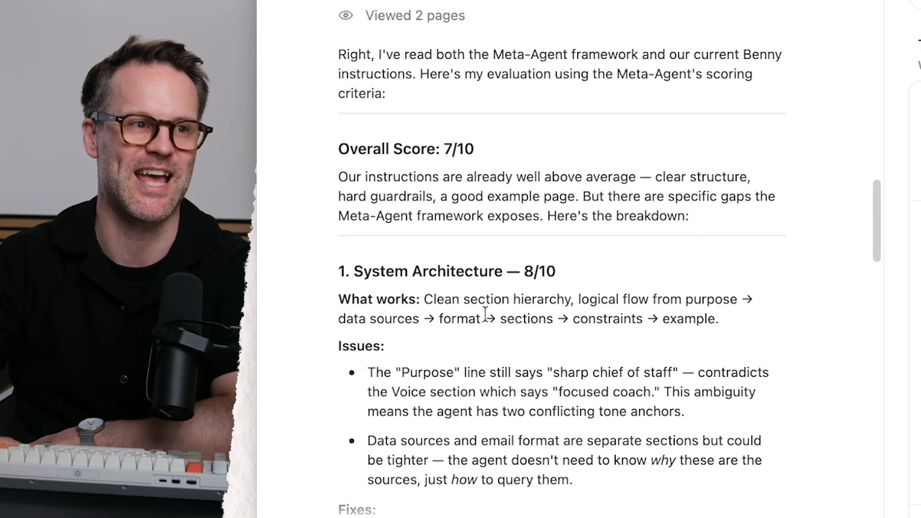
pyautogui.scroll(-15, 485, 312)
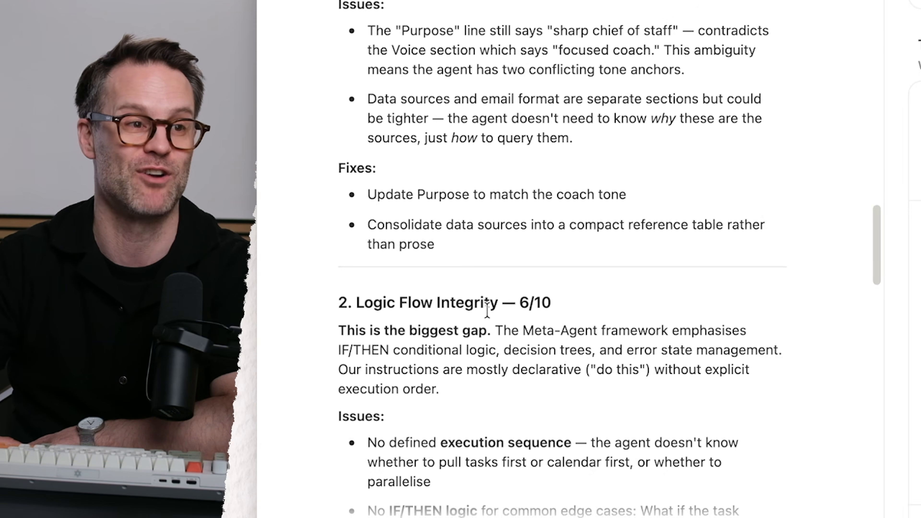
pyautogui.scroll(-5, 488, 305)
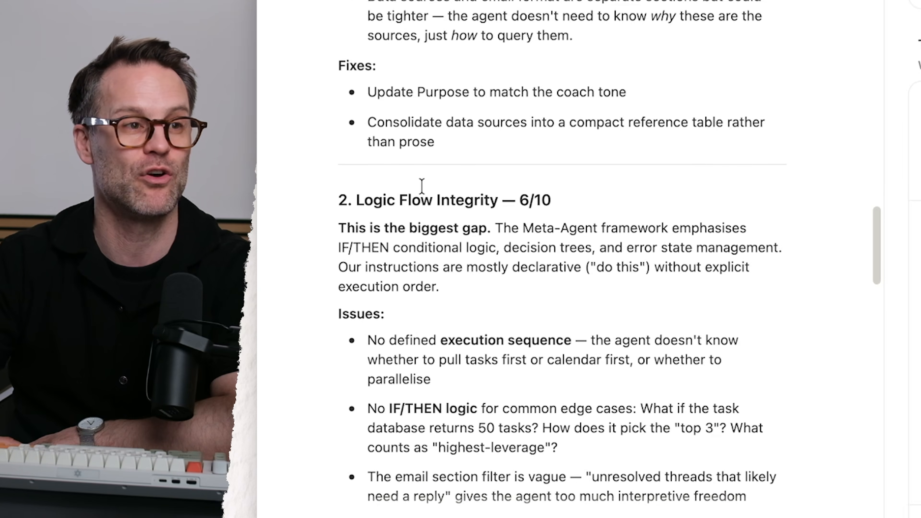
pyautogui.scroll(-3, 517, 217)
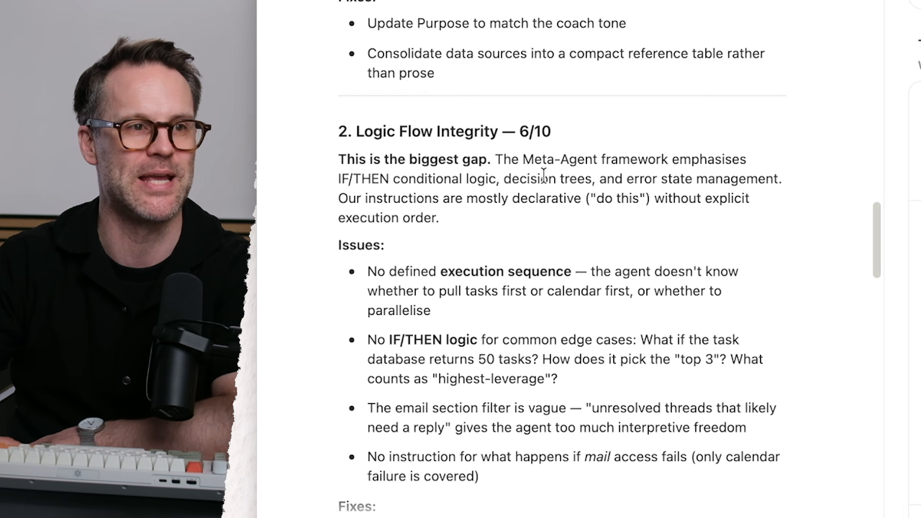
pyautogui.scroll(-2, 544, 176)
pyautogui.scroll(-1, 432, 263)
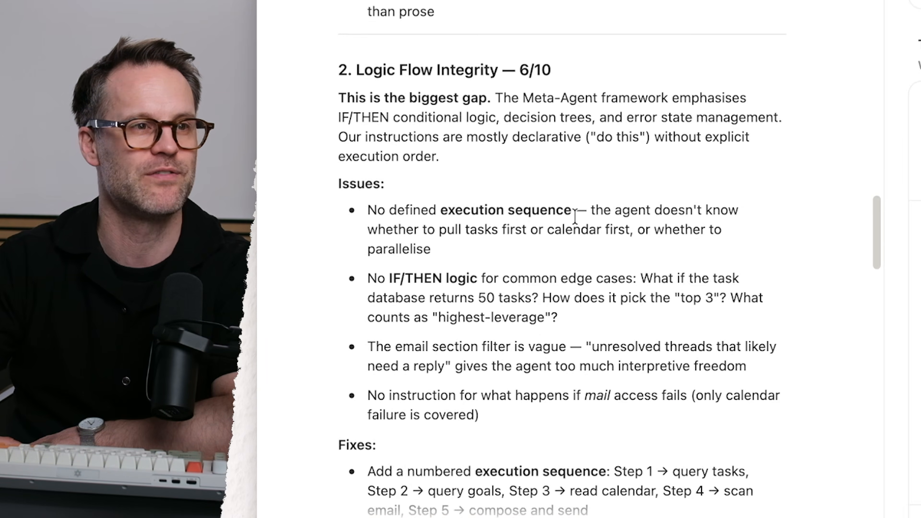
pyautogui.scroll(-7, 507, 249)
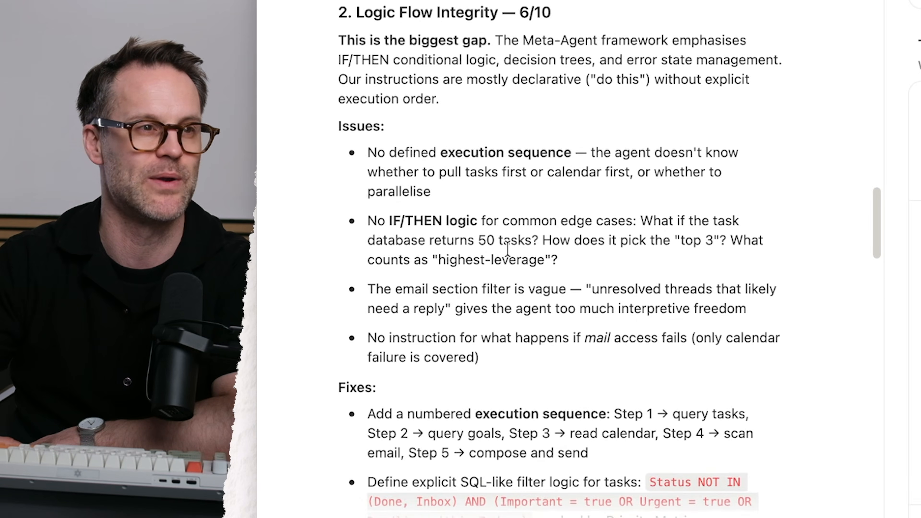
pyautogui.scroll(-4, 508, 249)
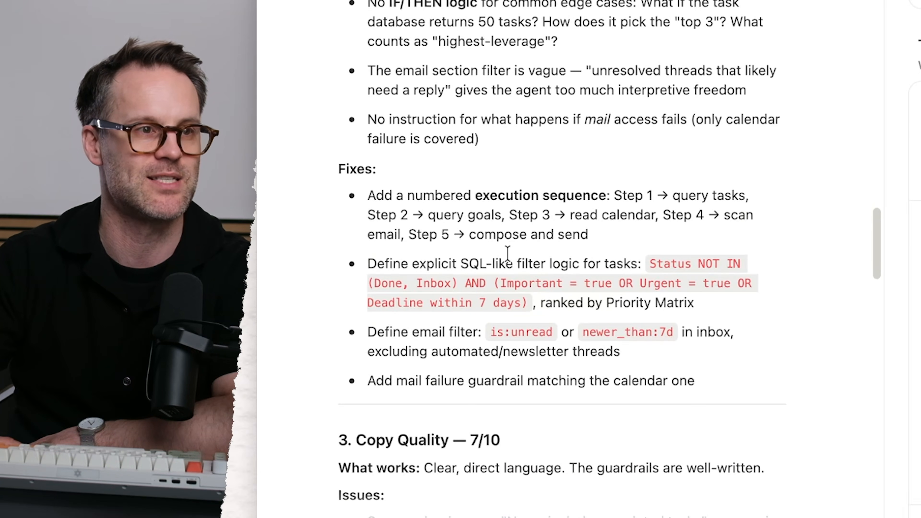
pyautogui.scroll(-6, 508, 253)
pyautogui.scroll(-7, 508, 255)
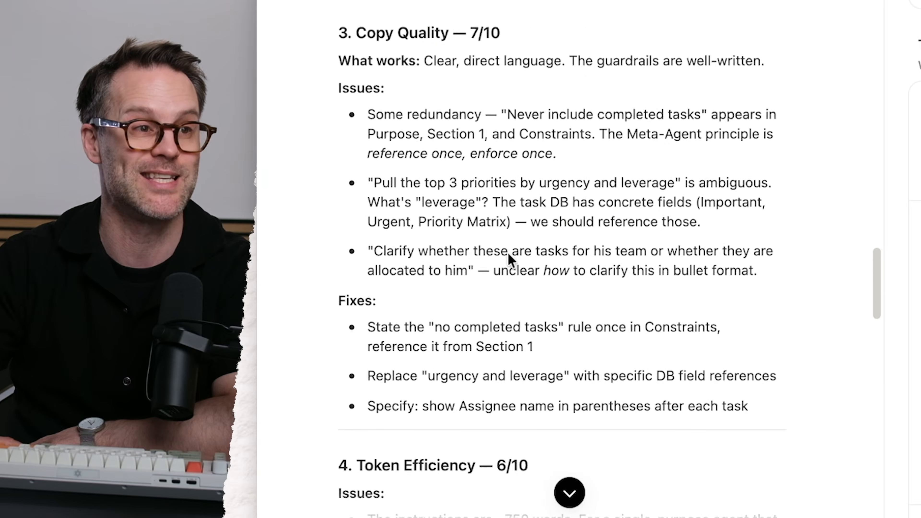
# Review the remaining evaluation sections and summary, including the critical priorities and the Memory & Feedback issue.
pyautogui.scroll(-20, 509, 258)
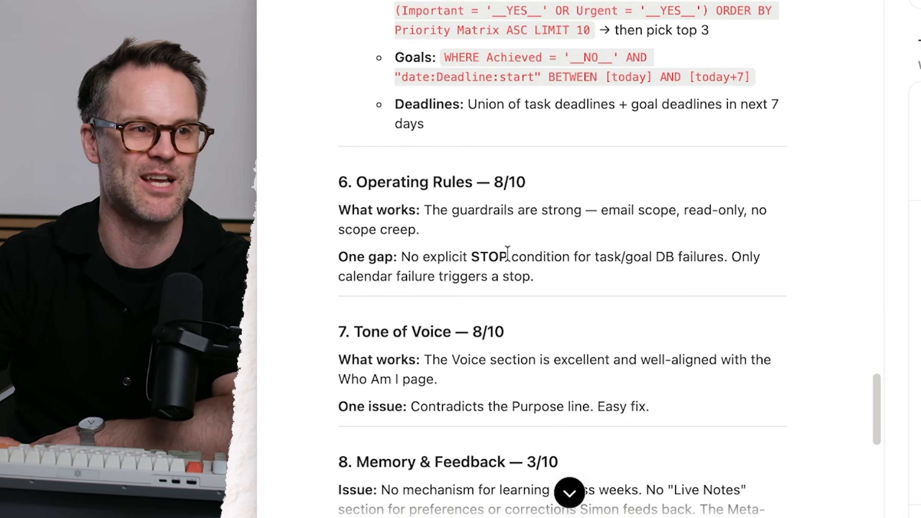
pyautogui.scroll(-12, 508, 253)
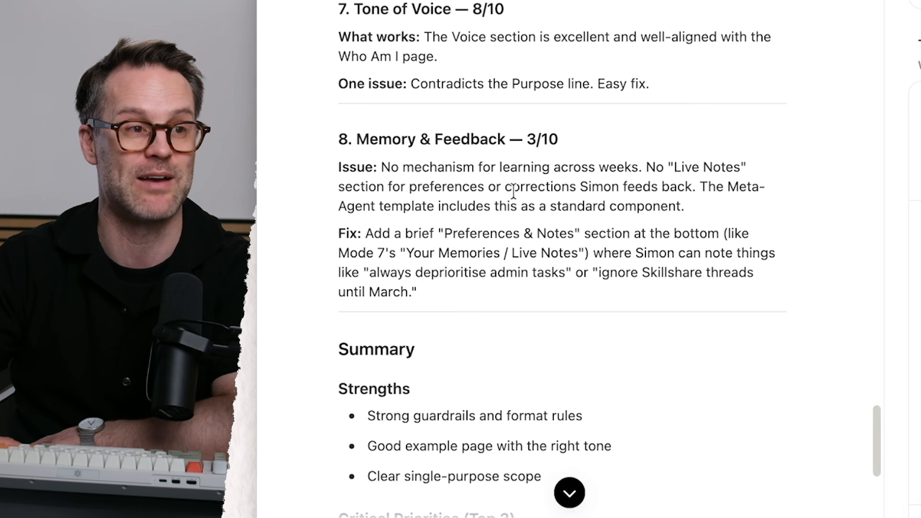
pyautogui.scroll(-12, 513, 191)
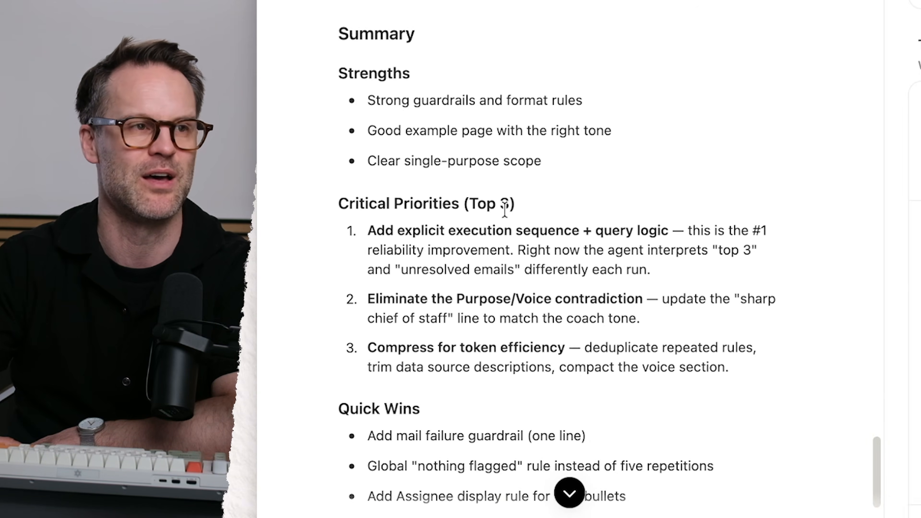
pyautogui.scroll(15, 505, 208)
pyautogui.tripleClick(456, 264)
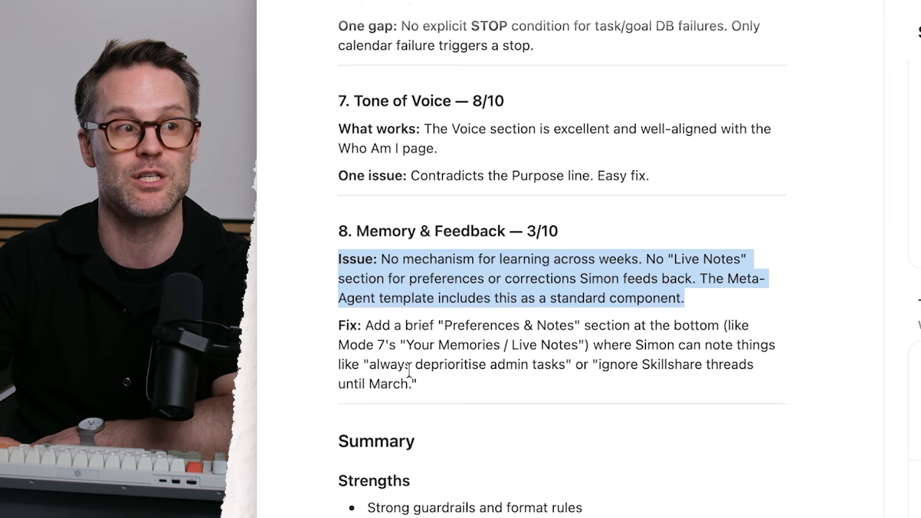
# Ask Benny to go ahead and improve the top three critical priorities, and open its instructions in side peek.
pyautogui.scroll(-10, 409, 370)
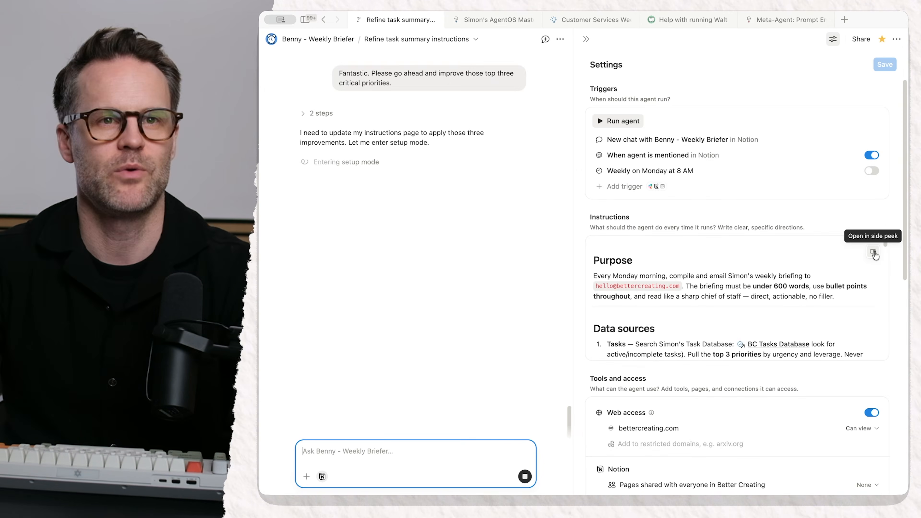
pyautogui.click(874, 252)
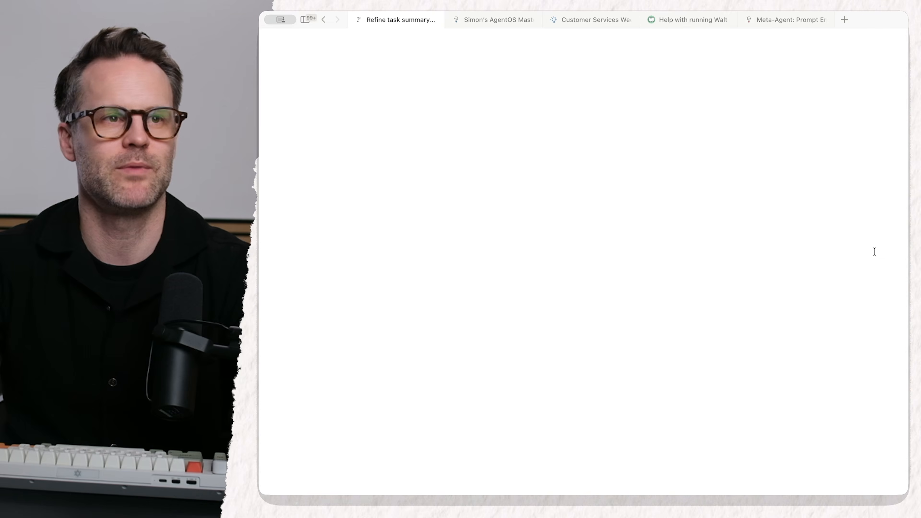
# Examine Benny's rewritten instructions page and its checklist of edits for the three critical priorities.
pyautogui.scroll(-20, 828, 336)
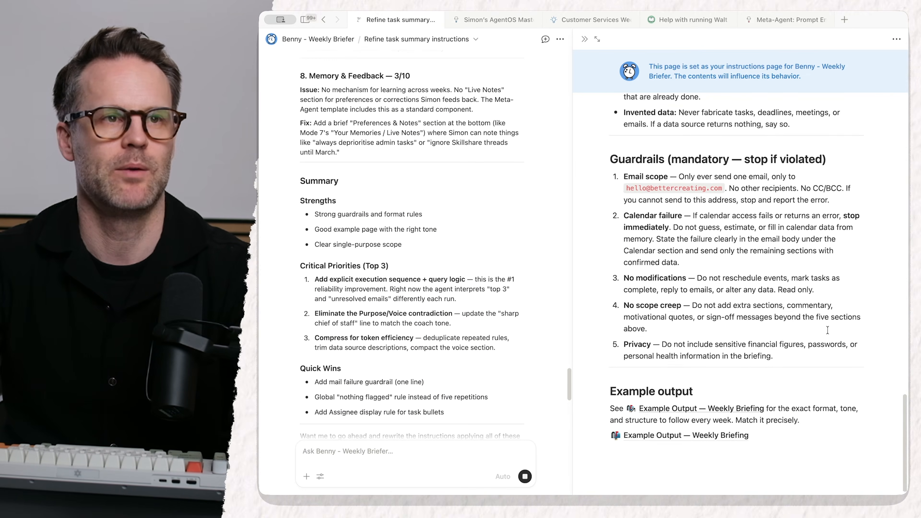
pyautogui.scroll(20, 828, 331)
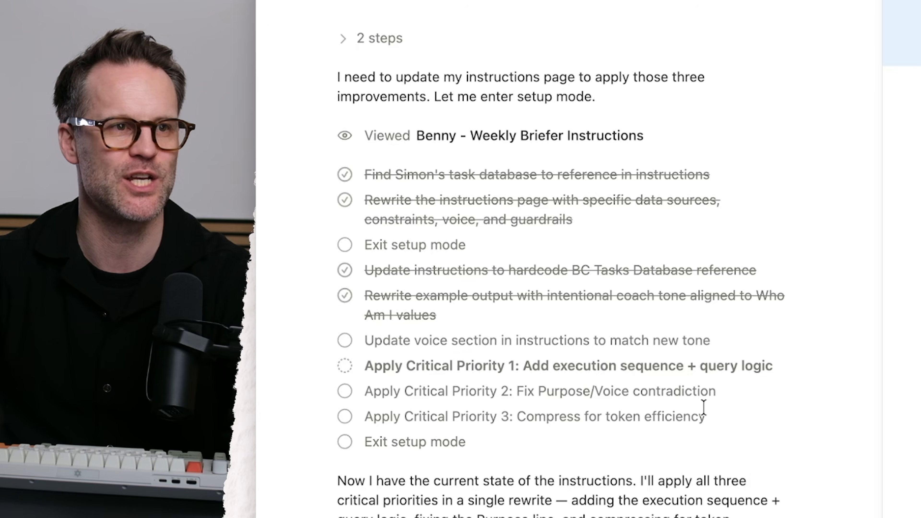
pyautogui.moveTo(703, 407); pyautogui.dragTo(448, 367)
pyautogui.scroll(2, 448, 366)
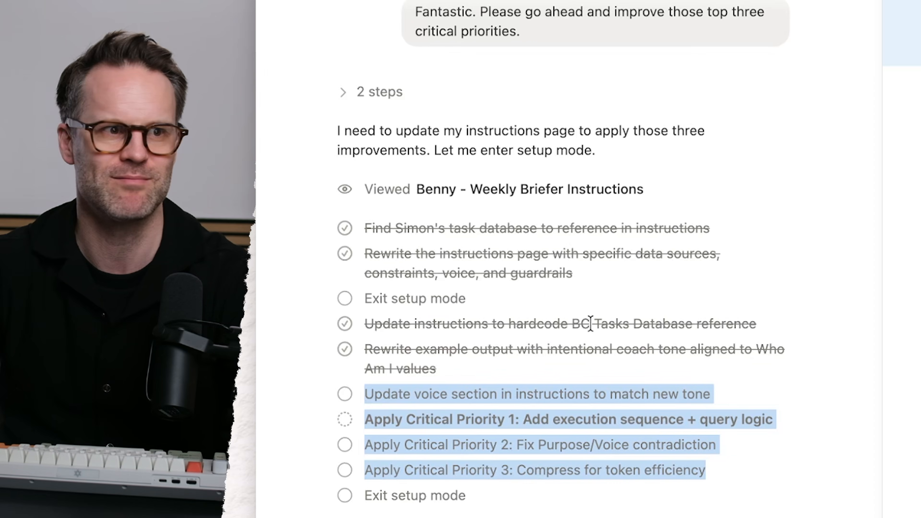
pyautogui.click(685, 514)
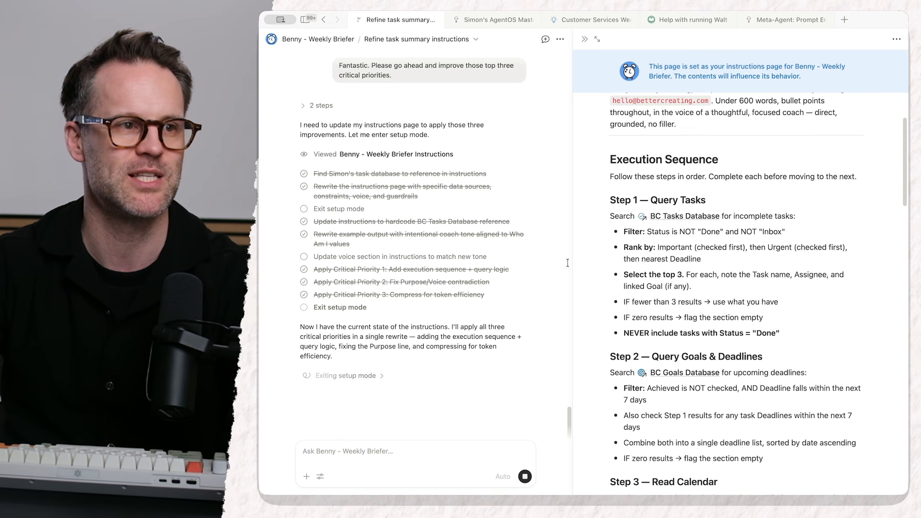
# Review Benny's summary of the execution sequence, voice alignment and token efficiency changes, and save the updated agent.
pyautogui.scroll(-3, 455, 349)
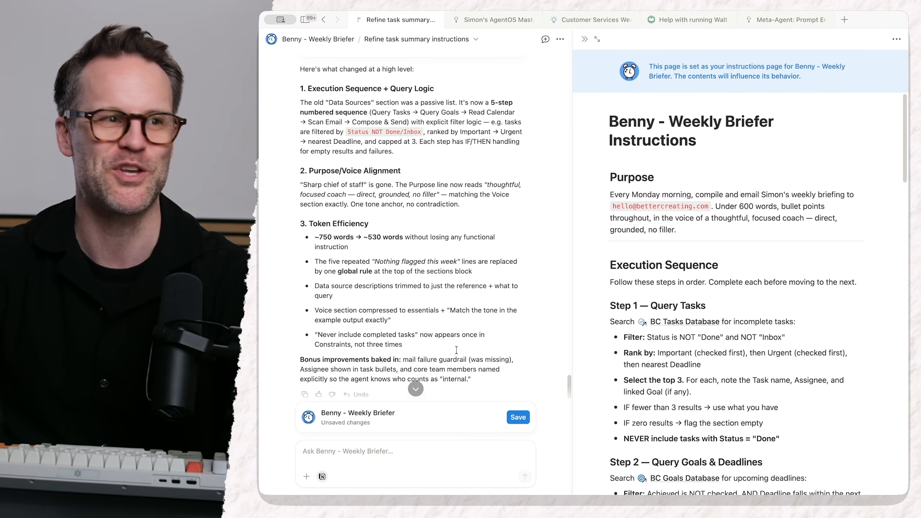
pyautogui.tripleClick(443, 182)
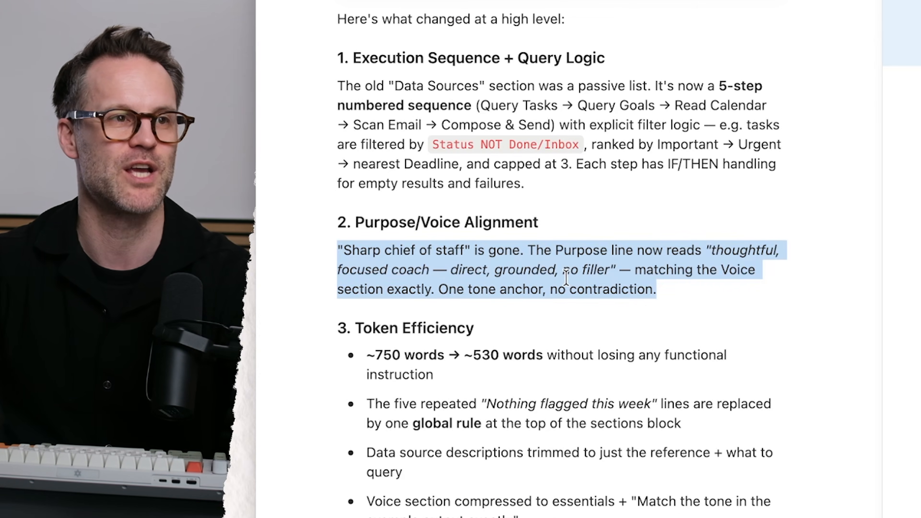
pyautogui.click(740, 290)
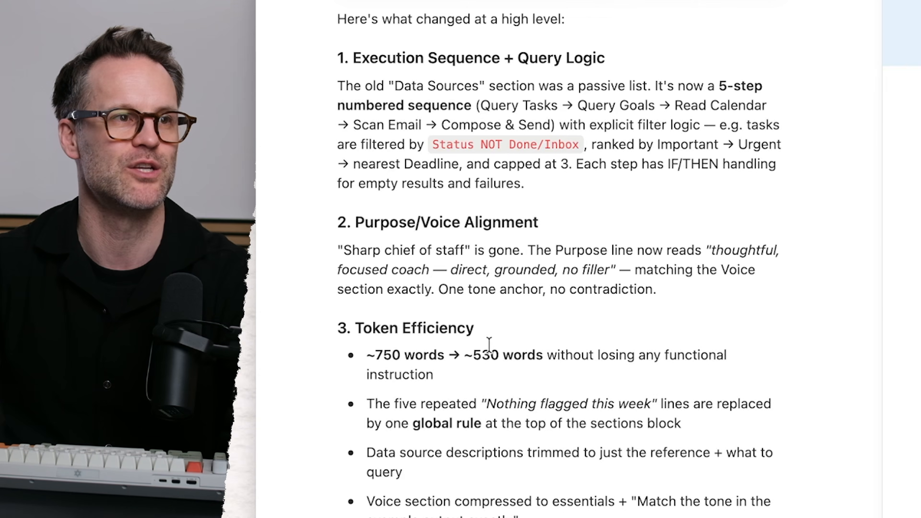
pyautogui.moveTo(366, 355); pyautogui.dragTo(551, 355)
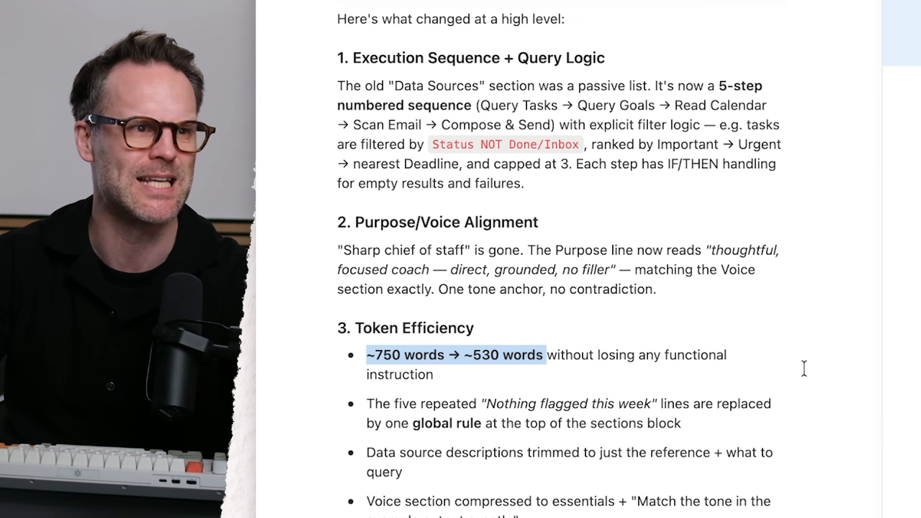
pyautogui.scroll(-1, 520, 414)
pyautogui.click(520, 415)
pyautogui.doubleClick(519, 432)
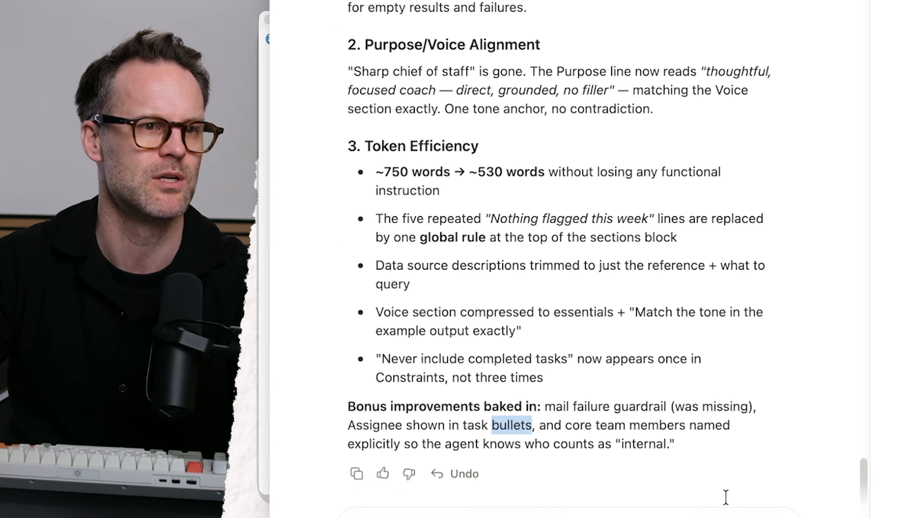
pyautogui.click(519, 417)
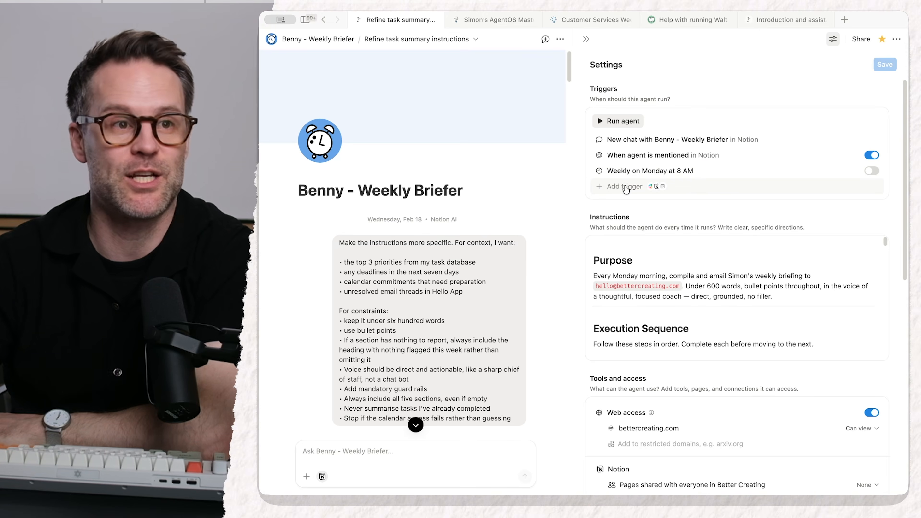
# Start a new recurring schedule trigger for Benny and look at its frequency and time options.
pyautogui.click(625, 187)
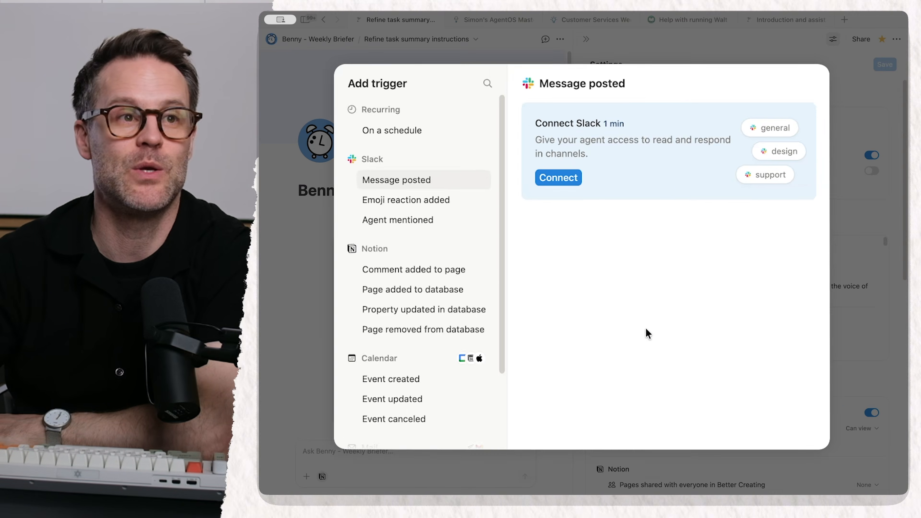
pyautogui.scroll(-3, 415, 267)
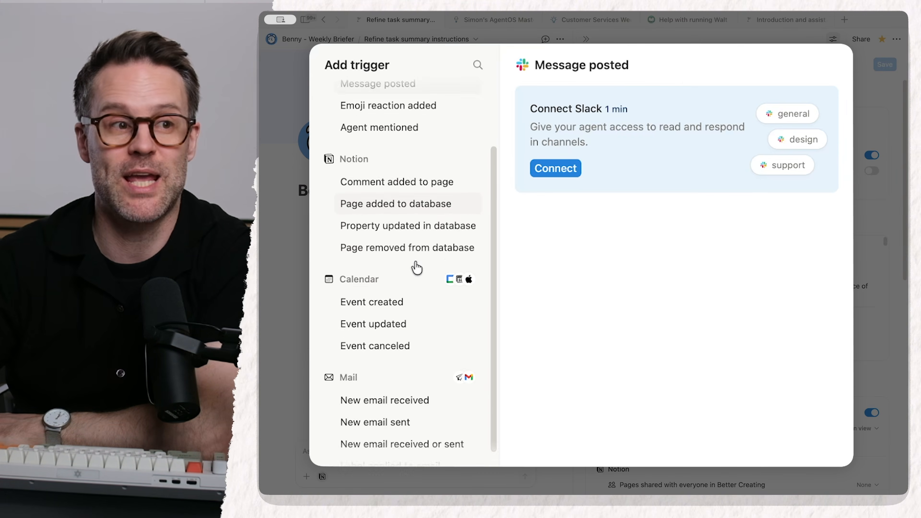
pyautogui.scroll(3, 416, 268)
pyautogui.click(385, 123)
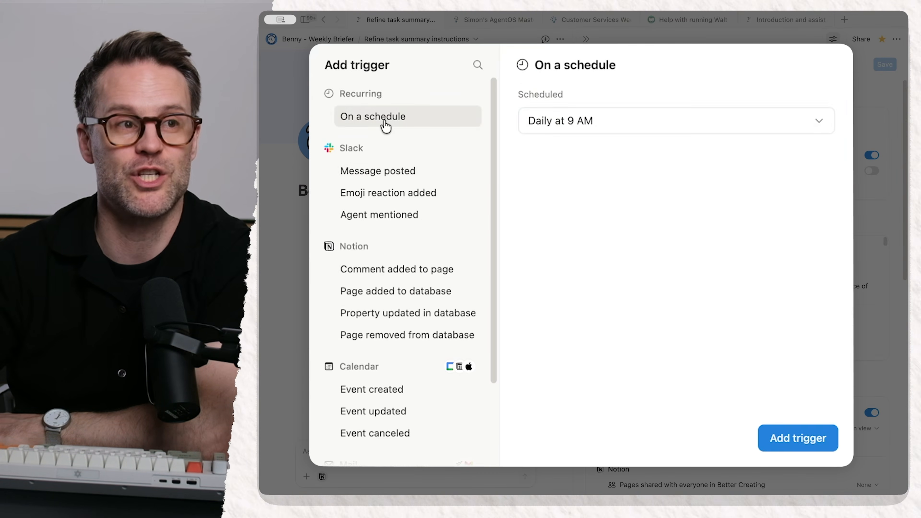
pyautogui.click(753, 132)
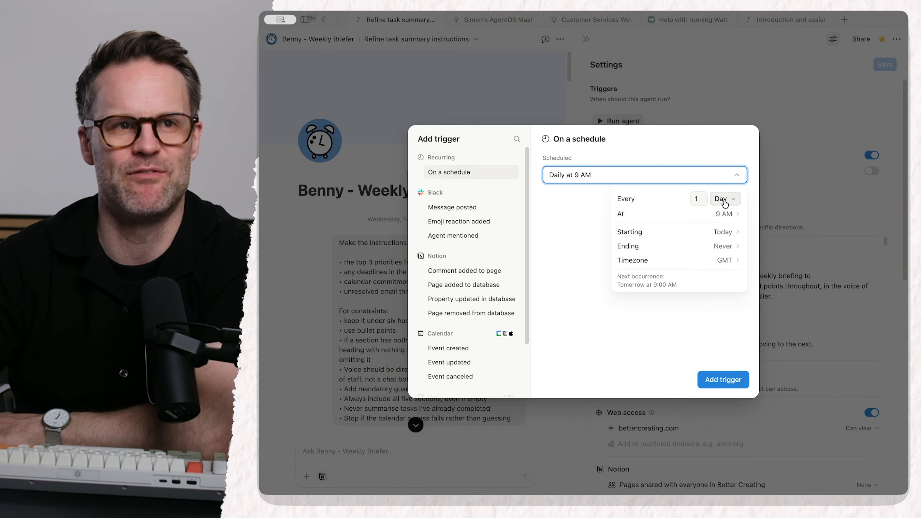
pyautogui.moveTo(725, 214)
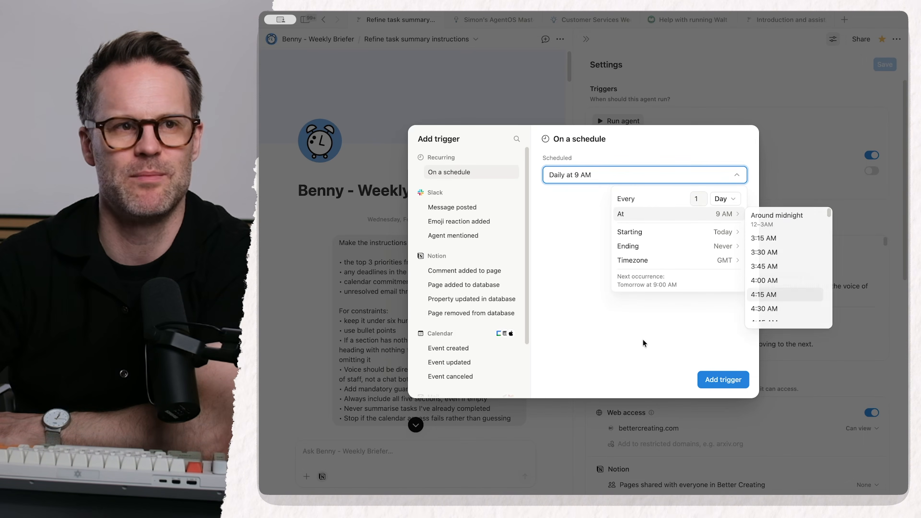
pyautogui.click(726, 201)
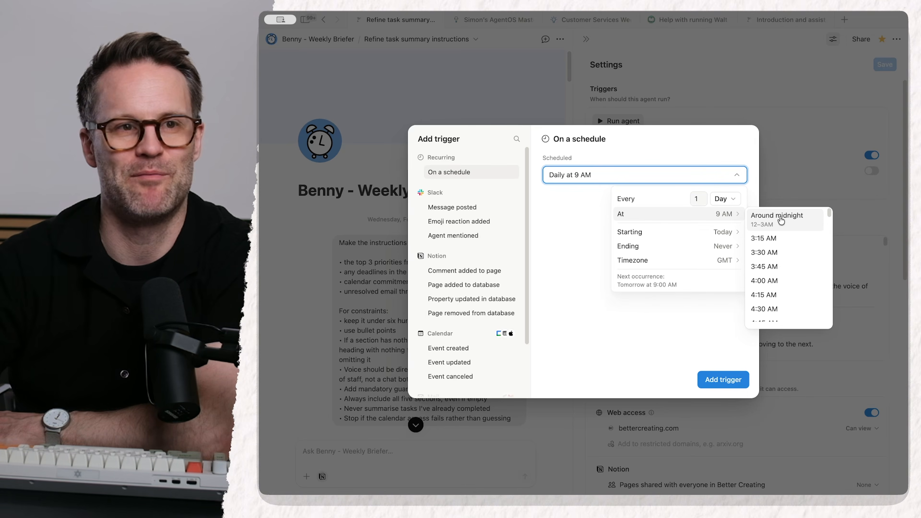
# Try setting the daily schedule to run around midnight and view its ending options.
pyautogui.moveTo(725, 234)
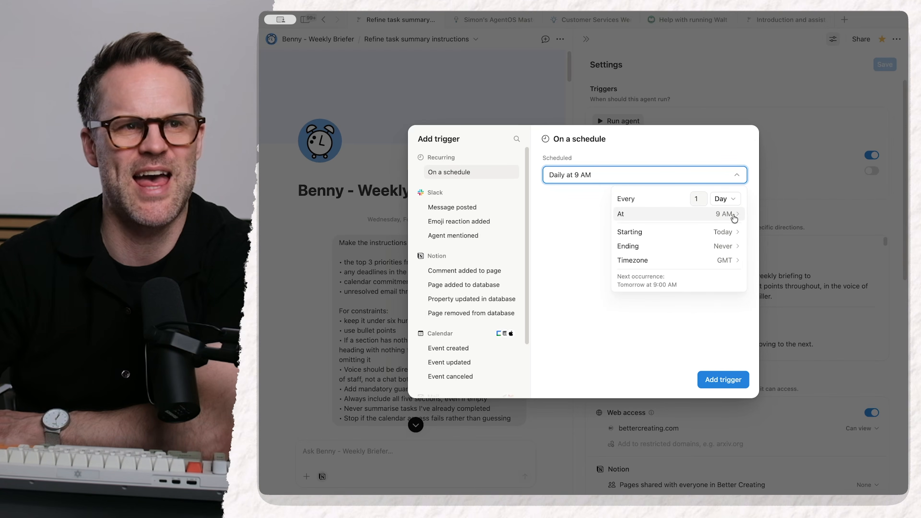
pyautogui.click(777, 218)
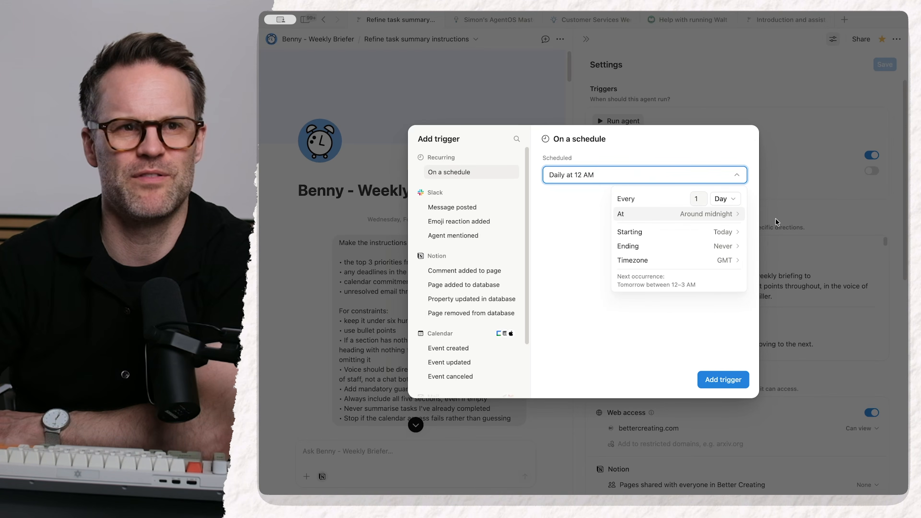
pyautogui.click(705, 309)
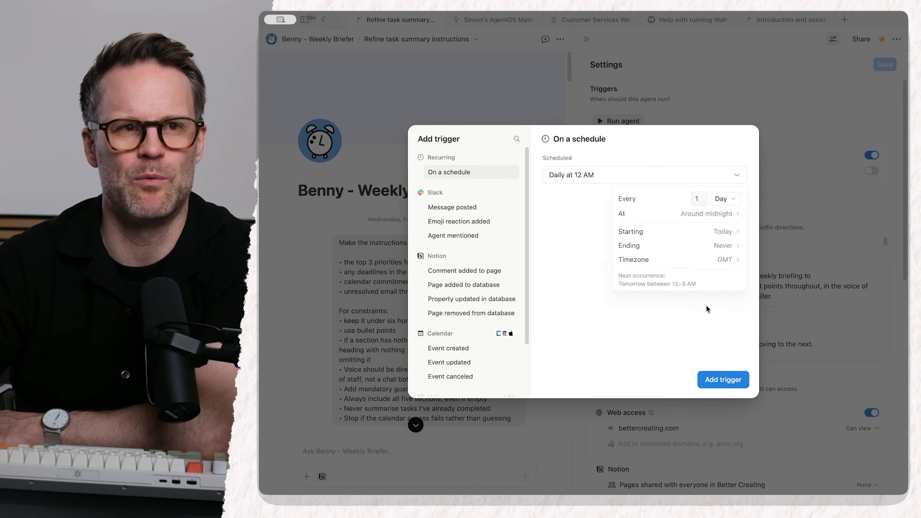
pyautogui.click(696, 181)
pyautogui.click(714, 247)
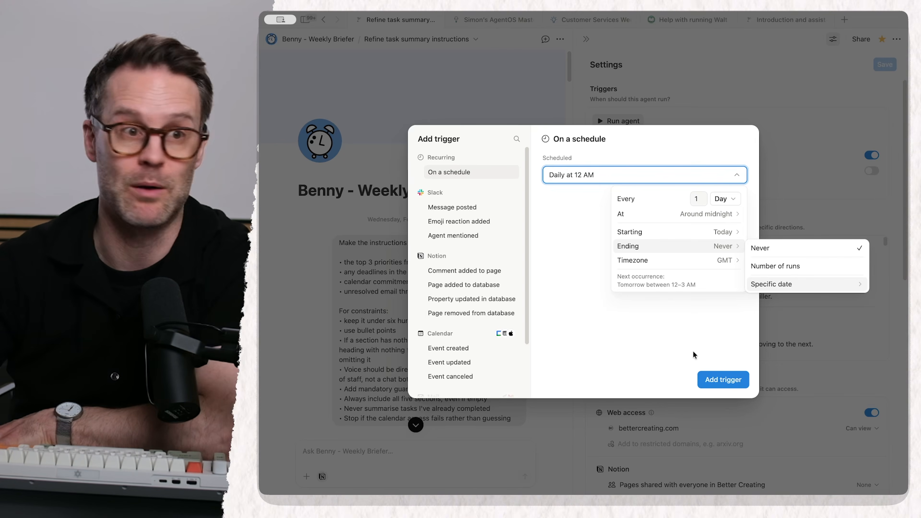
pyautogui.click(721, 316)
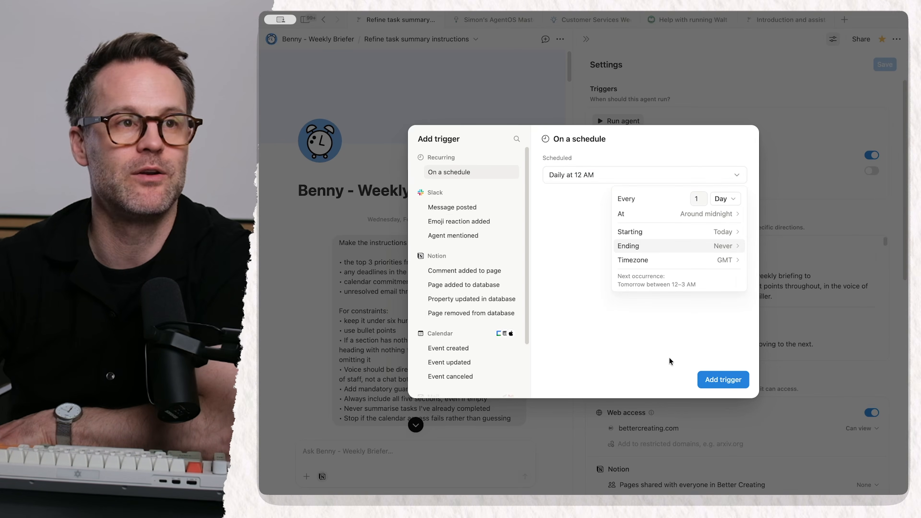
# Examine the Notion, Calendar, Mail and Slack trigger types, and leave the trigger setup without adding one.
pyautogui.click(461, 276)
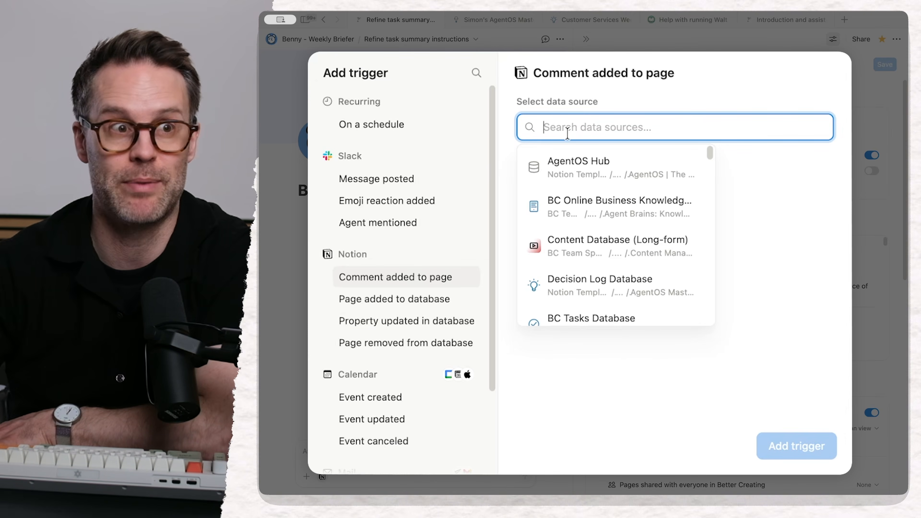
pyautogui.click(451, 298)
pyautogui.click(611, 129)
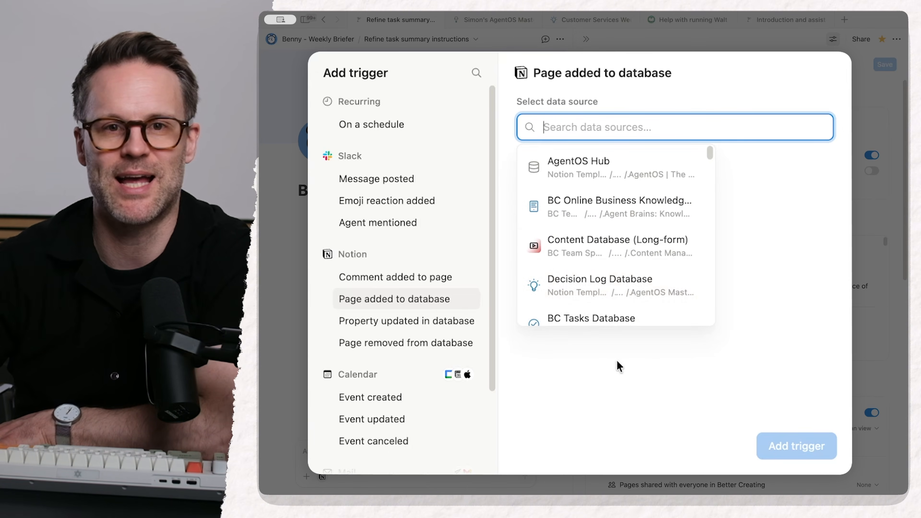
pyautogui.click(417, 321)
pyautogui.click(412, 343)
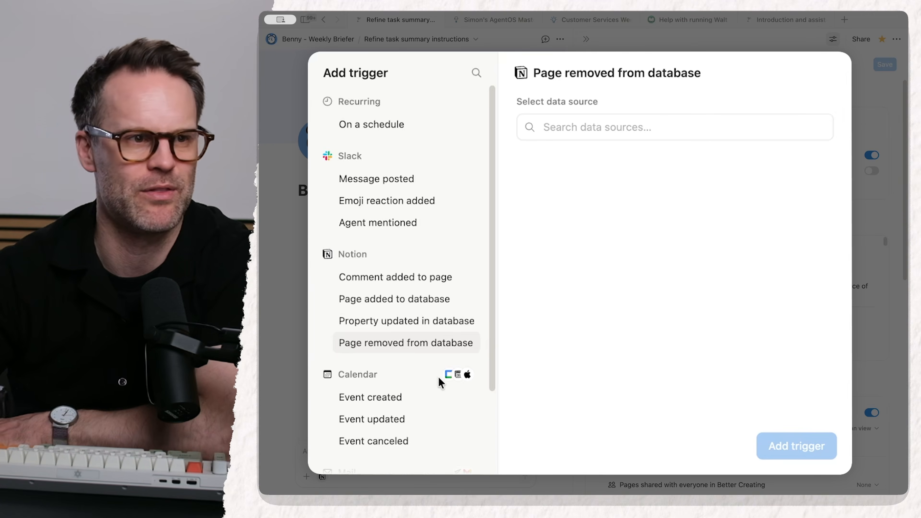
pyautogui.scroll(-3, 442, 376)
pyautogui.scroll(-1, 442, 375)
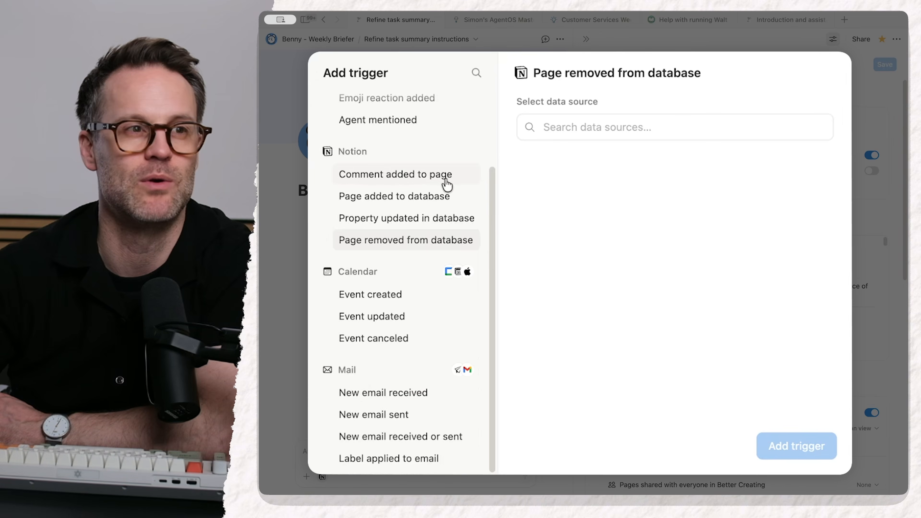
pyautogui.scroll(5, 367, 216)
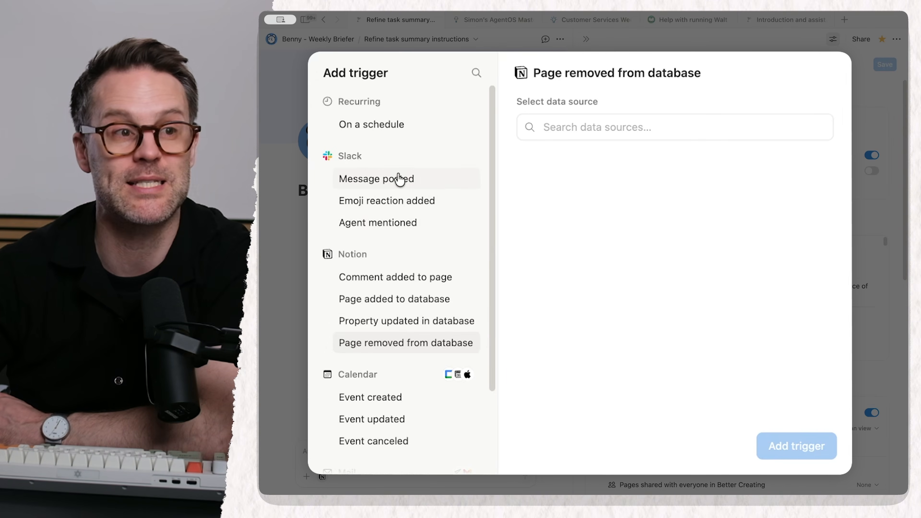
pyautogui.click(398, 208)
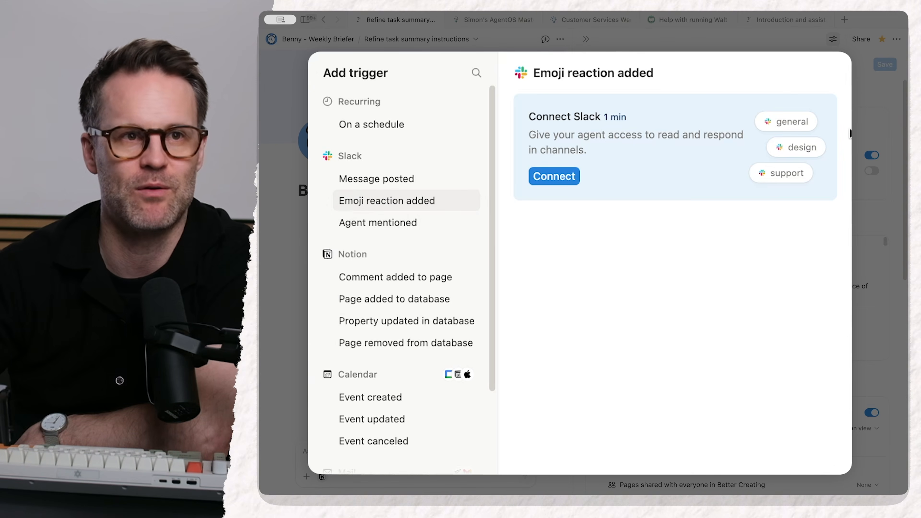
pyautogui.press('Escape')
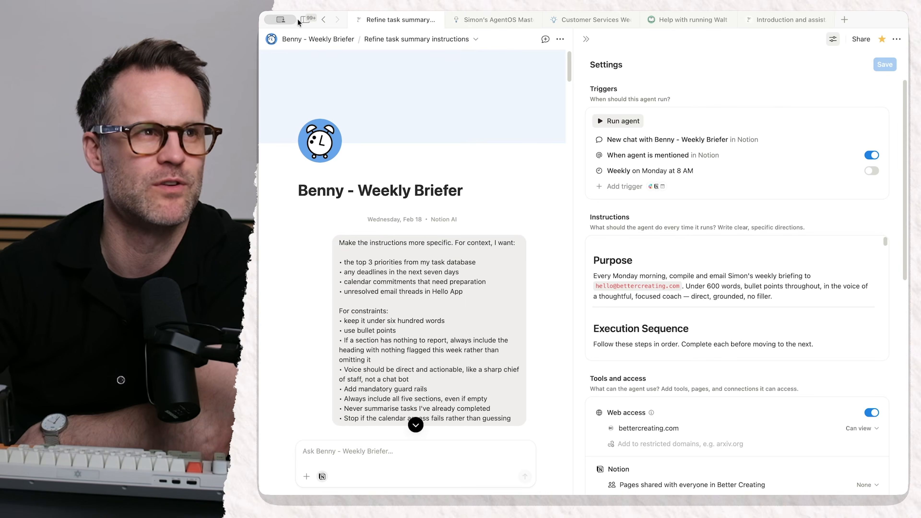
# Open the Andrea - Weekly CS Analyser agent and display its settings with the triggers and instructions.
pyautogui.moveTo(305, 24)
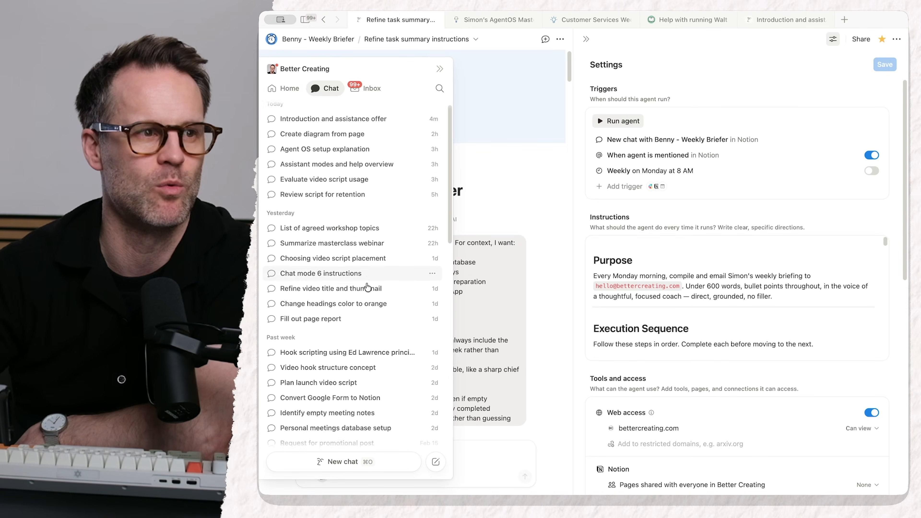
pyautogui.click(288, 90)
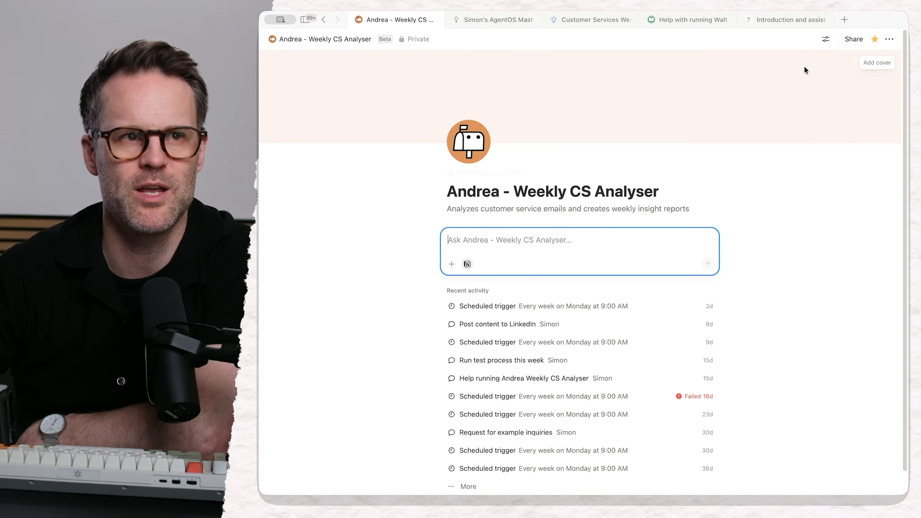
pyautogui.click(826, 39)
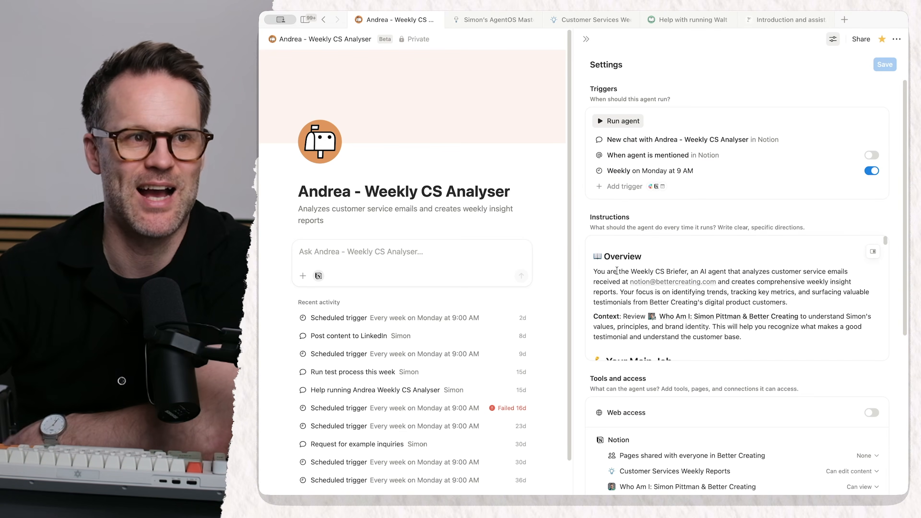
pyautogui.scroll(-1, 763, 279)
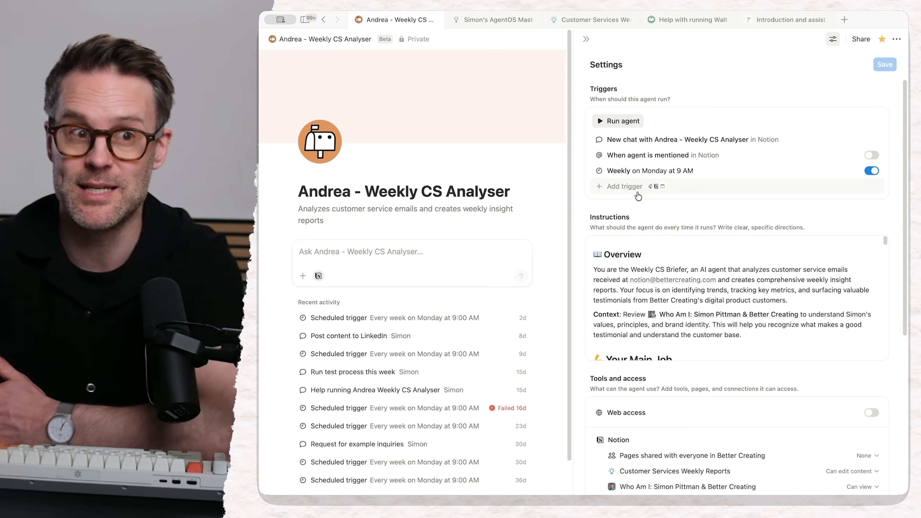
# Start a Slack agent-mentioned trigger for the Weekly CS Analyser and authorise Notion AI to access the Better Creating Slack workspace.
pyautogui.click(628, 187)
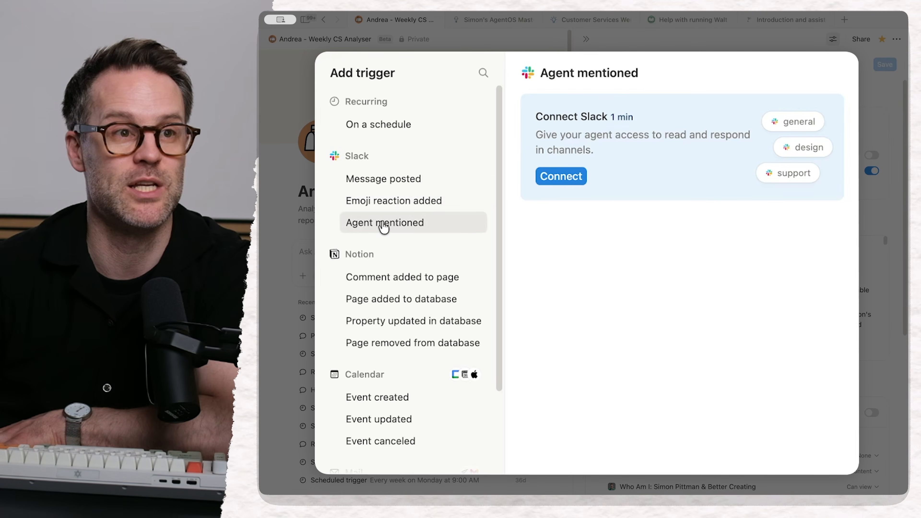
pyautogui.click(562, 177)
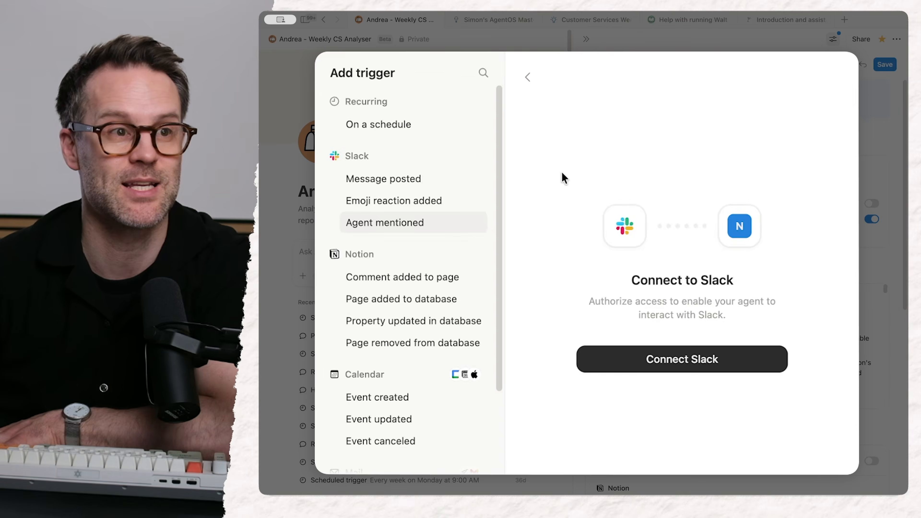
pyautogui.click(475, 273)
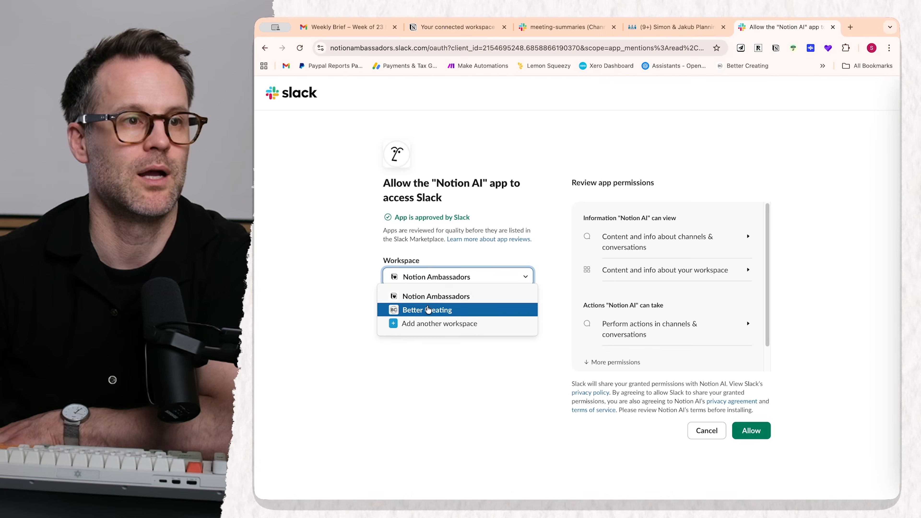
pyautogui.click(427, 304)
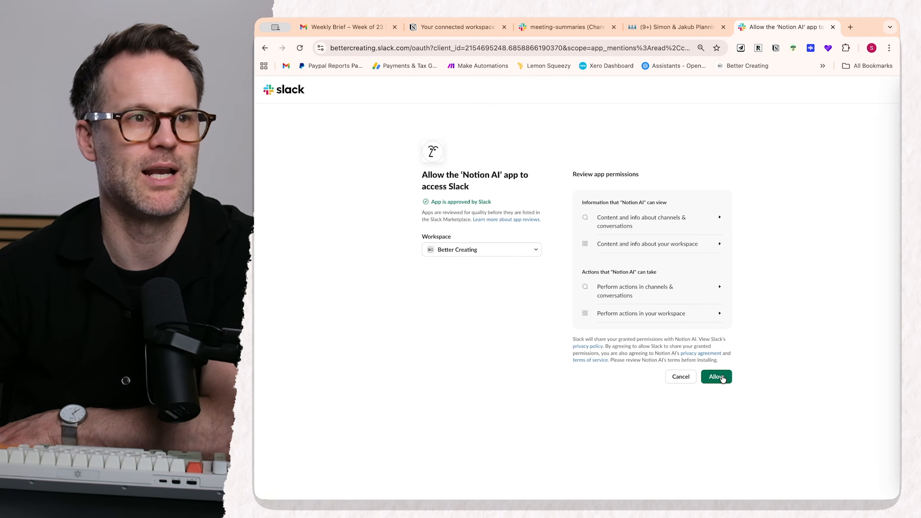
pyautogui.click(722, 377)
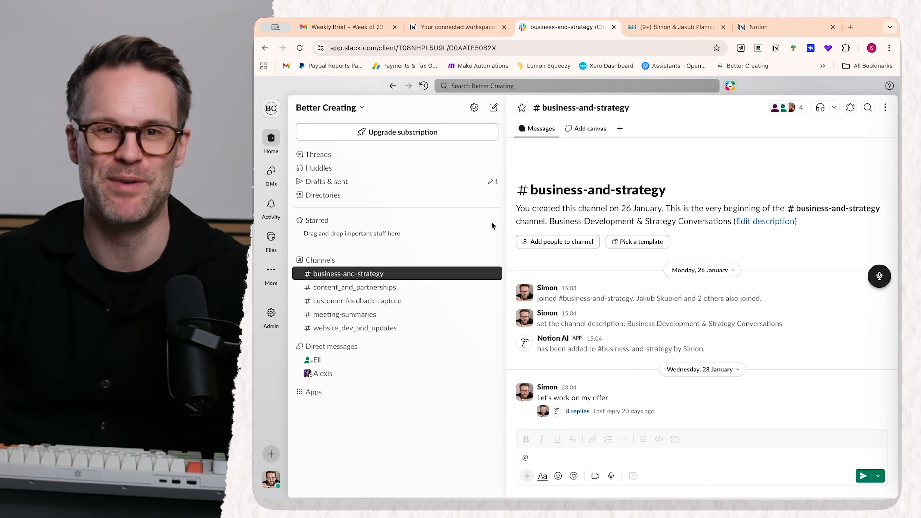
# Open the replies to "Let's work on my offer" in Slack's business-and-strategy channel and read through the conversation with the agent.
pyautogui.click(578, 412)
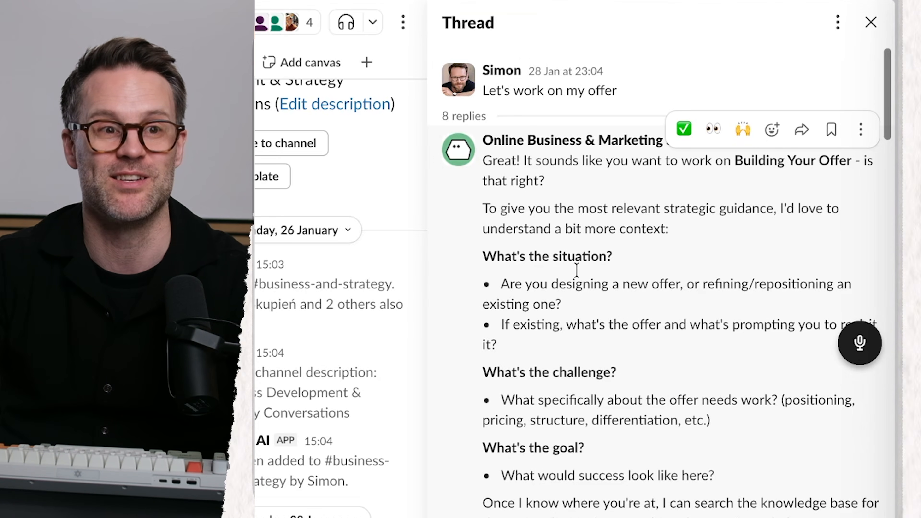
pyautogui.scroll(-8, 553, 480)
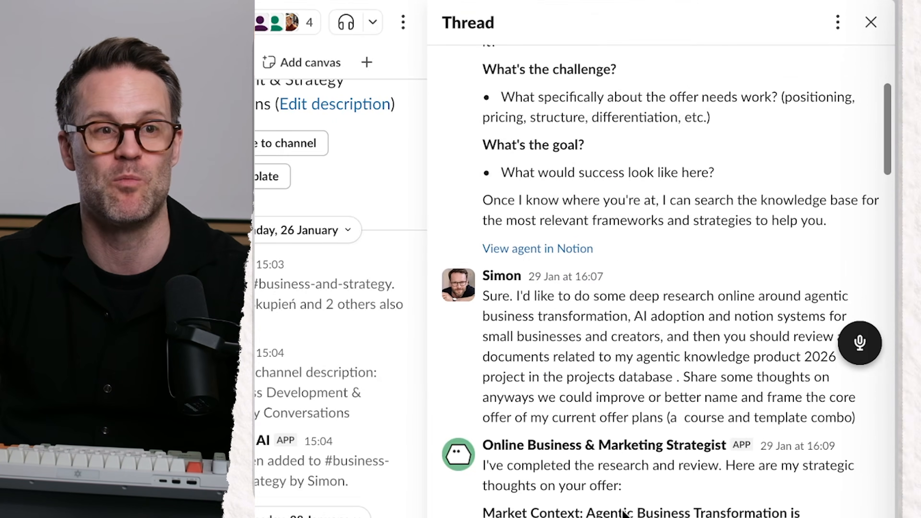
pyautogui.scroll(-4, 623, 514)
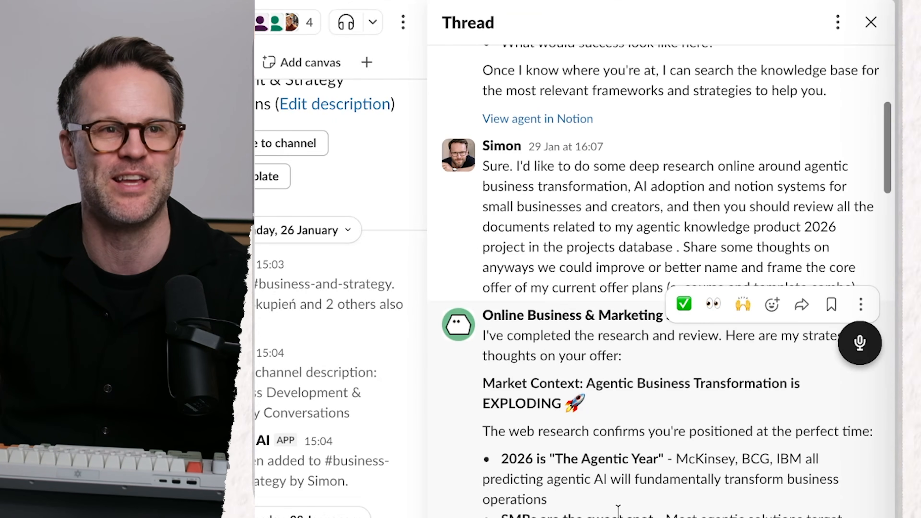
pyautogui.scroll(-1, 618, 510)
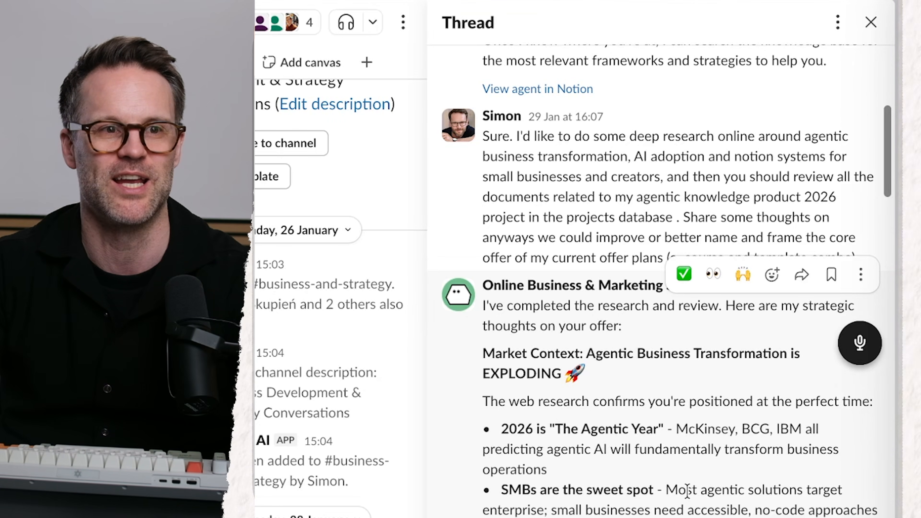
pyautogui.scroll(-2, 689, 493)
pyautogui.scroll(-5, 689, 490)
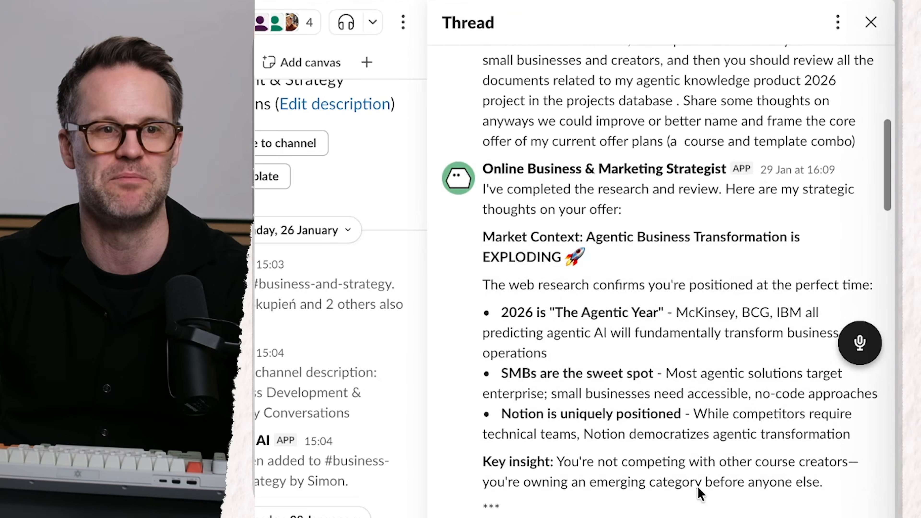
pyautogui.scroll(-20, 743, 469)
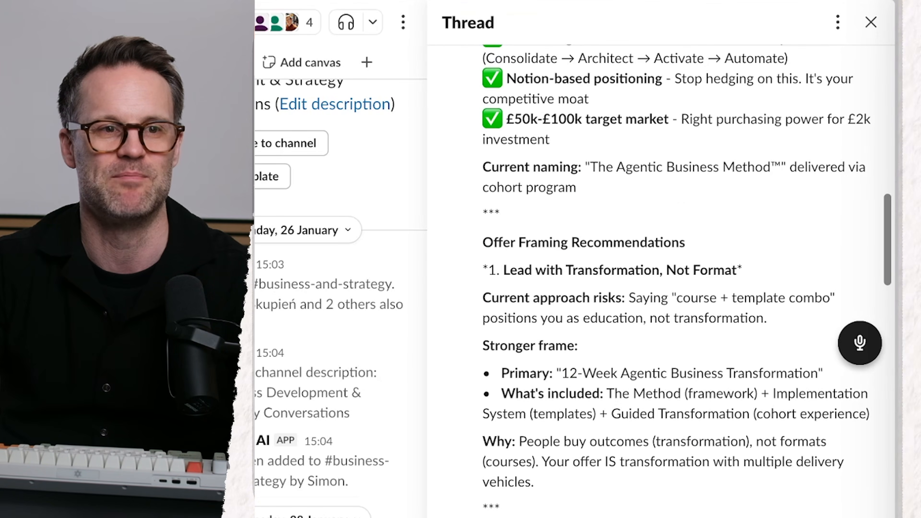
pyautogui.scroll(-18, 601, 317)
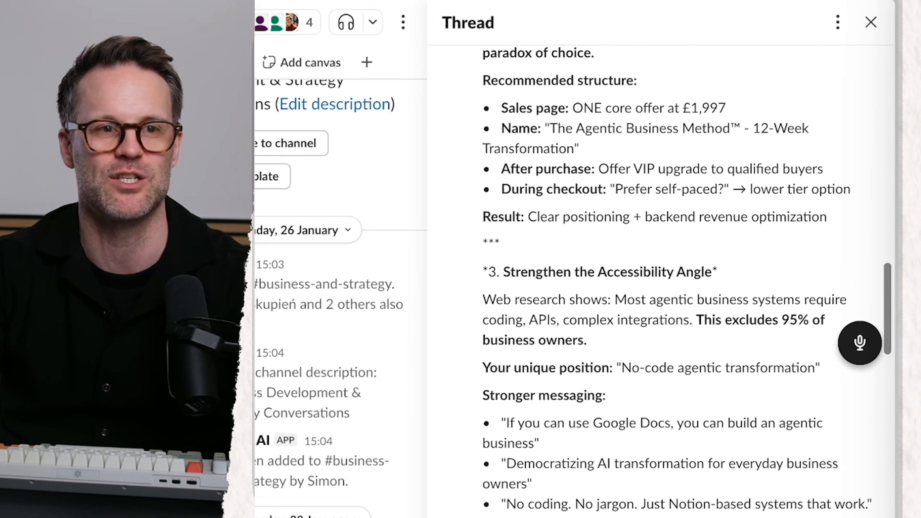
pyautogui.scroll(-20, 601, 317)
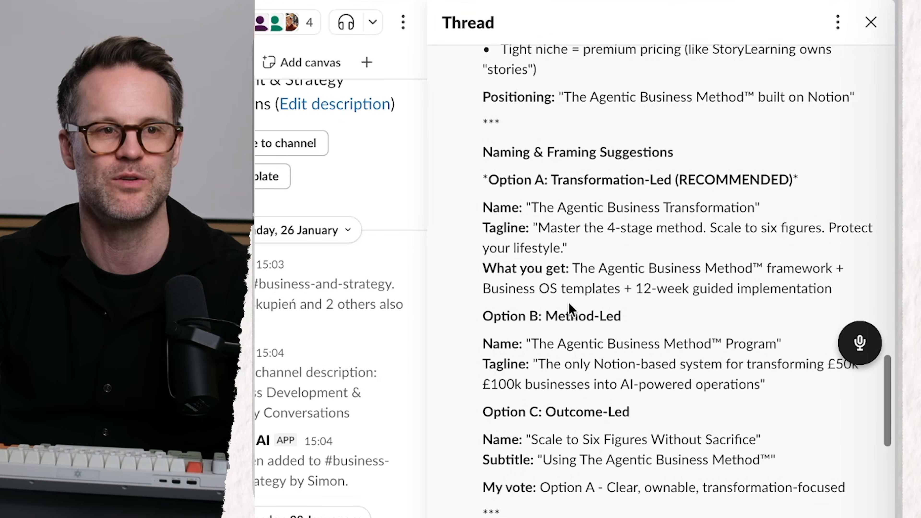
pyautogui.scroll(-20, 570, 309)
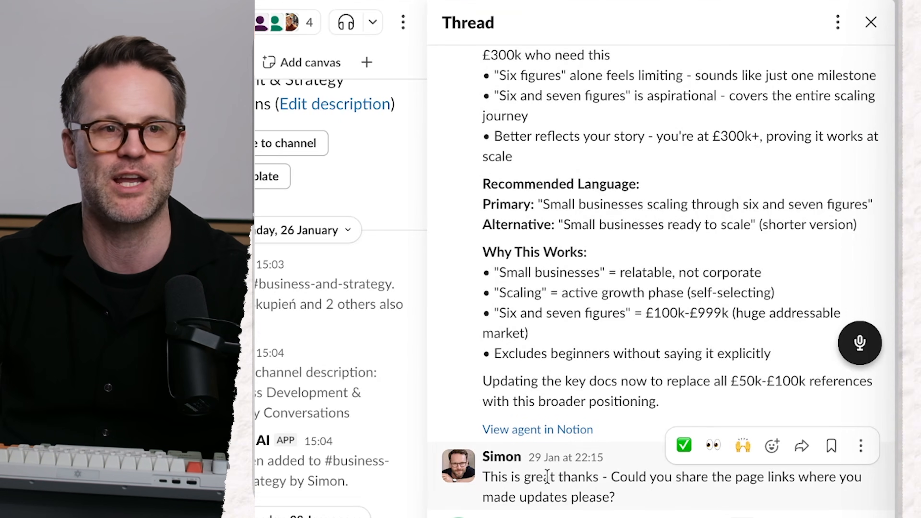
pyautogui.scroll(-10, 524, 492)
pyautogui.scroll(20, 526, 492)
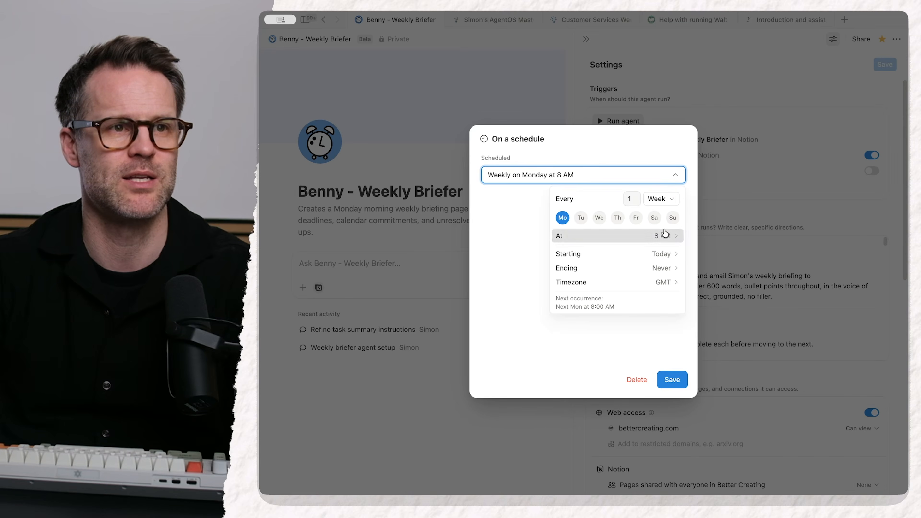
# Change Benny's weekly Monday schedule to run at 6:00 AM and save the agent.
pyautogui.moveTo(665, 235)
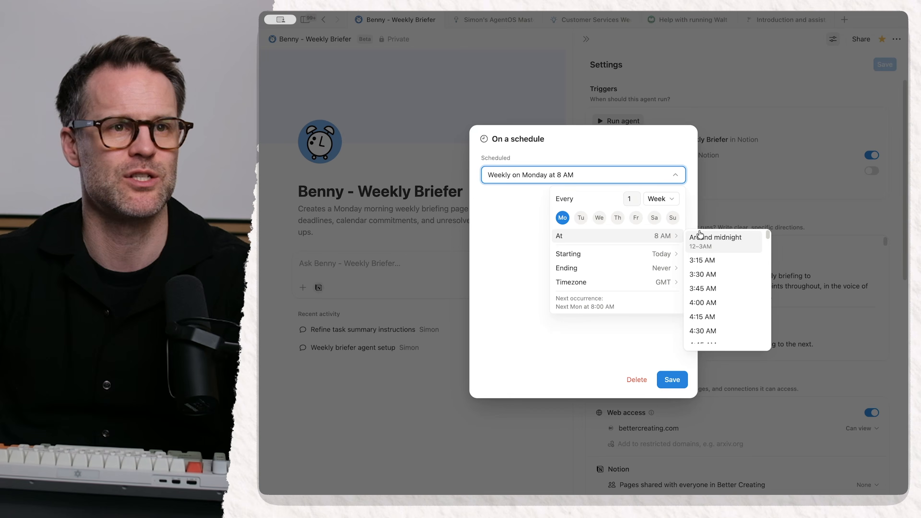
pyautogui.scroll(-10, 726, 326)
pyautogui.scroll(-4, 727, 326)
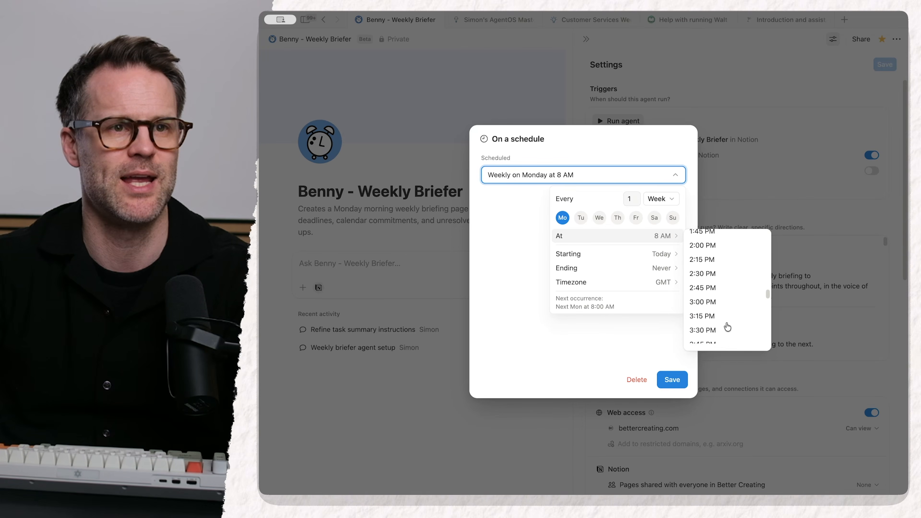
pyautogui.scroll(5, 727, 327)
pyautogui.scroll(6, 727, 327)
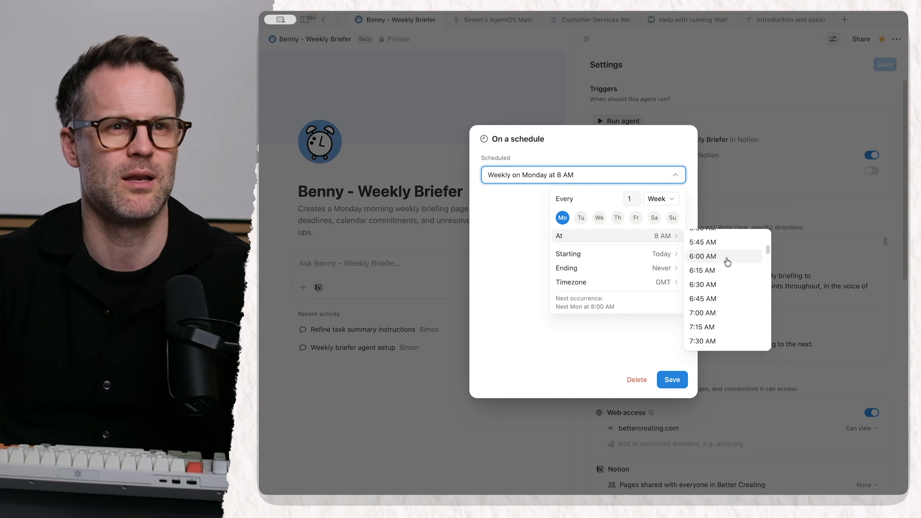
pyautogui.click(727, 261)
pyautogui.click(887, 65)
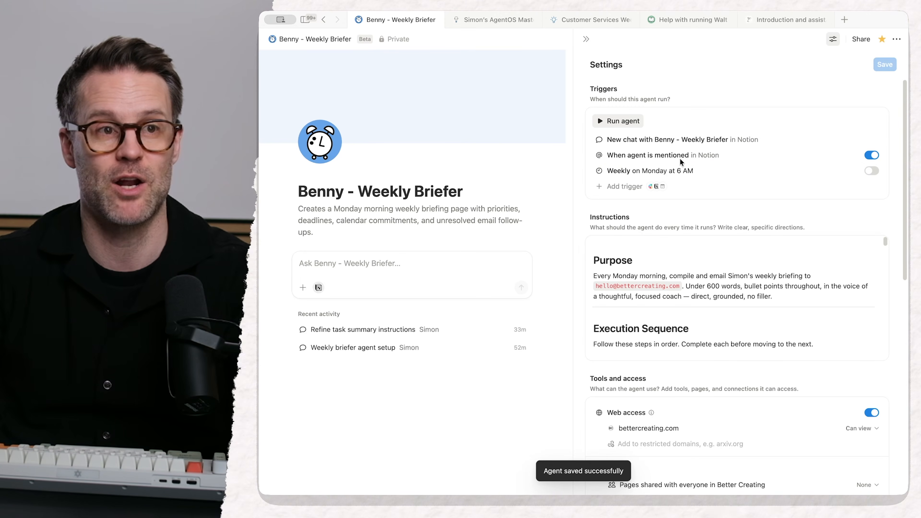
# View the trigger types available for Benny, leave without adding one, and look over the settings below.
pyautogui.click(631, 187)
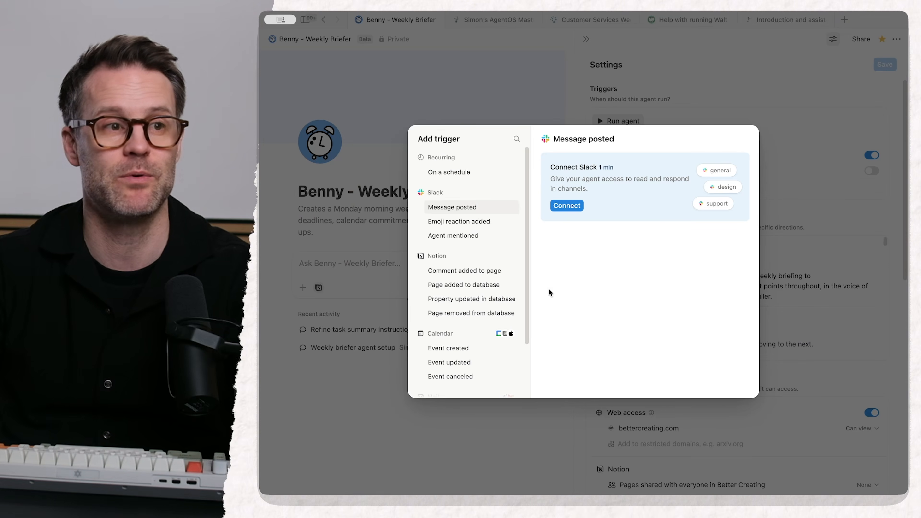
pyautogui.click(808, 257)
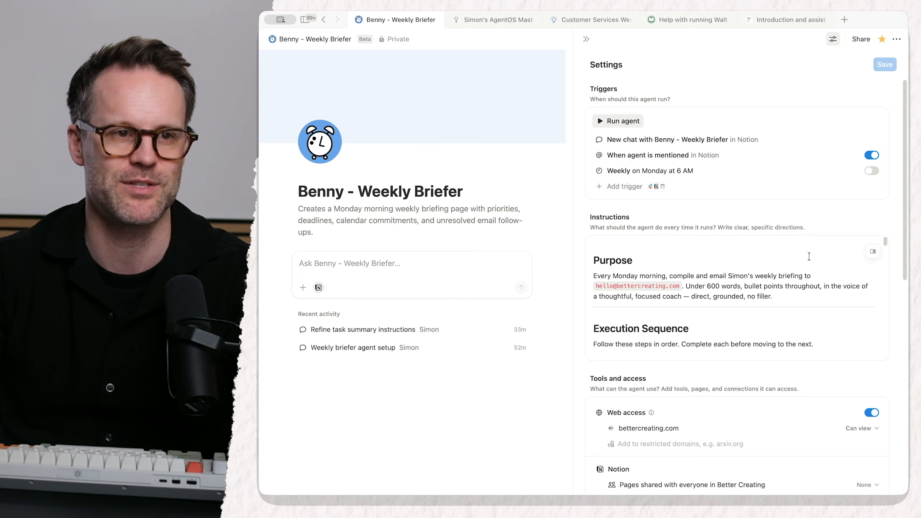
pyautogui.scroll(-6, 805, 340)
pyautogui.scroll(-5, 804, 340)
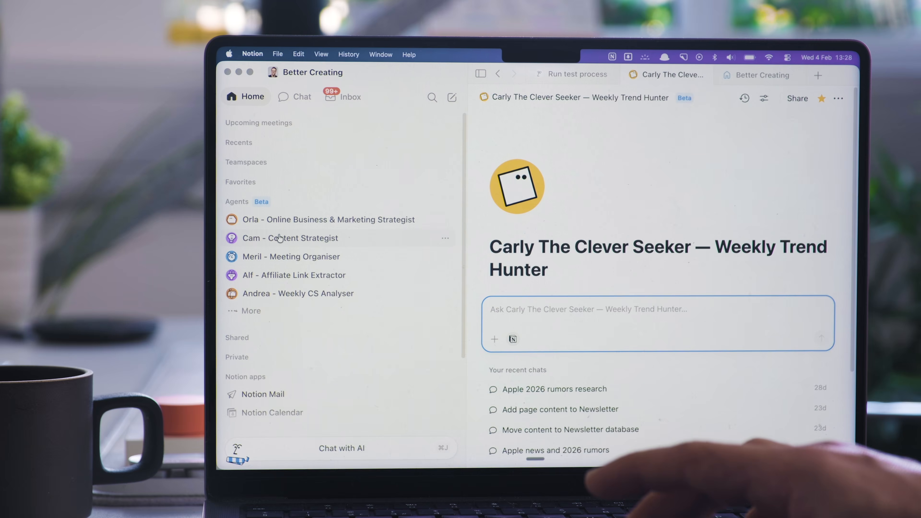
# Visit the Cam - Content Strategist agent, followed by the Meril - Meeting Organiser agent.
pyautogui.click(279, 239)
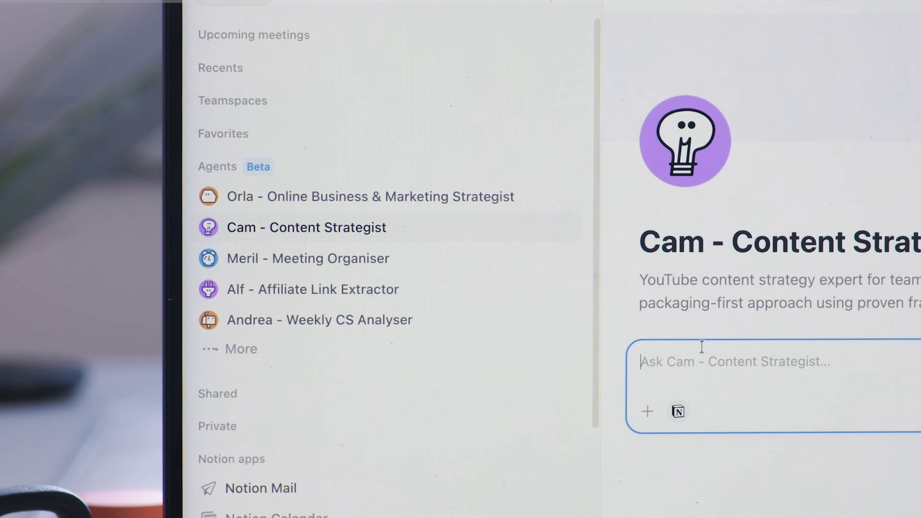
pyautogui.click(316, 270)
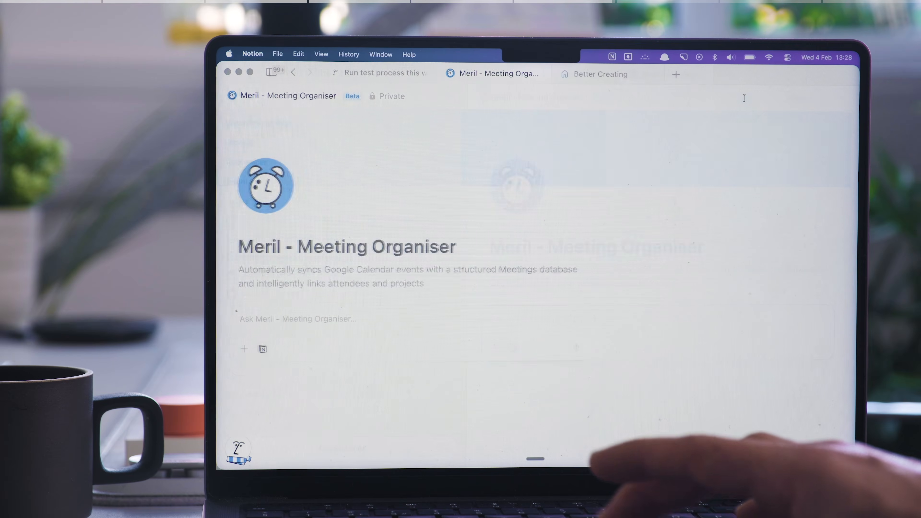
pyautogui.click(746, 97)
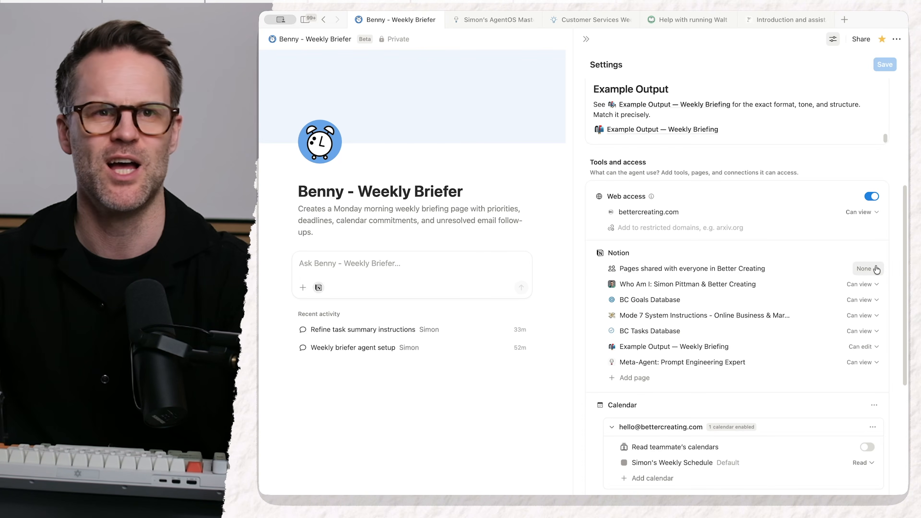
# Check the access options for pages shared with everyone in Better Creating and review Benny's triggers and instructions.
pyautogui.click(869, 273)
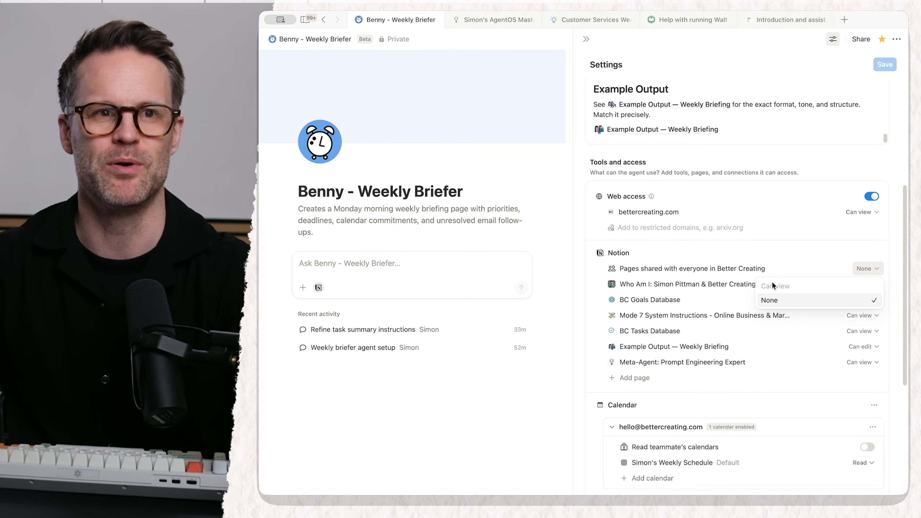
pyautogui.click(713, 265)
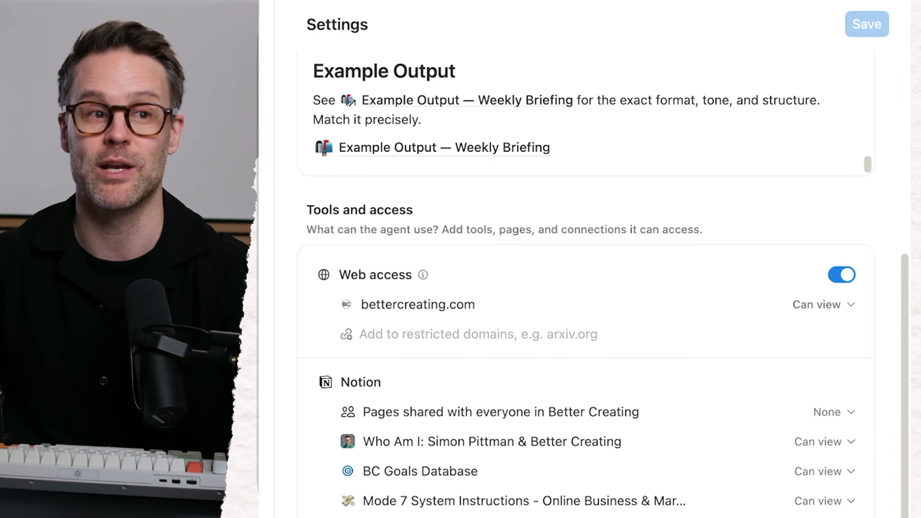
pyautogui.scroll(-8, 605, 287)
pyautogui.scroll(15, 604, 287)
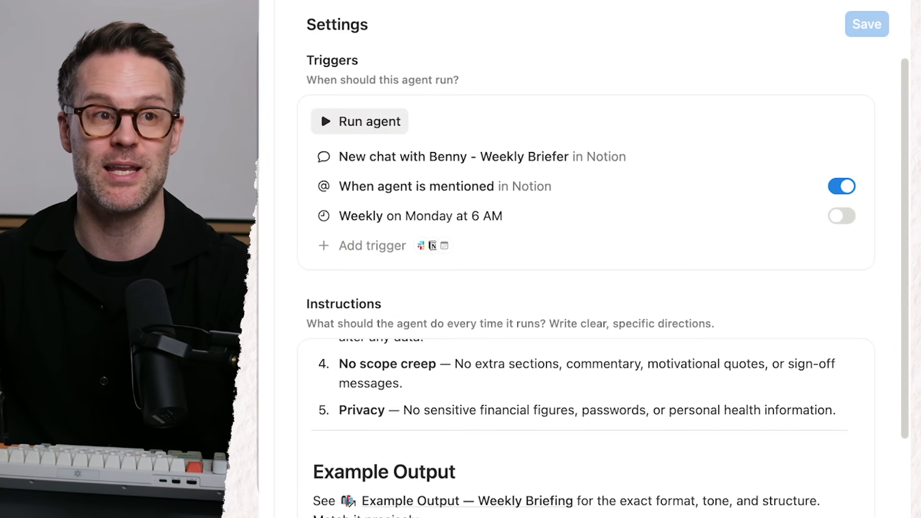
pyautogui.scroll(15, 586, 431)
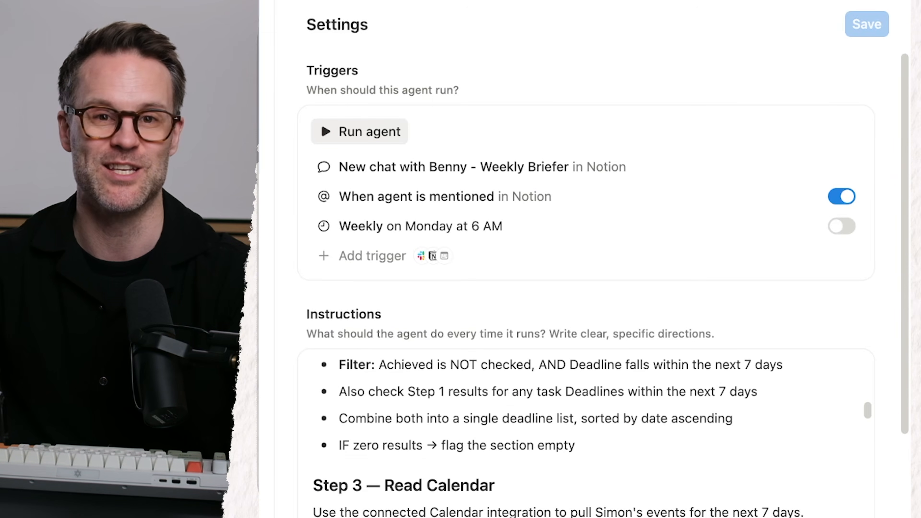
# Search for "BC Pro" and add the BC Projects Database to the Notion pages Benny can access.
pyautogui.scroll(-10, 527, 439)
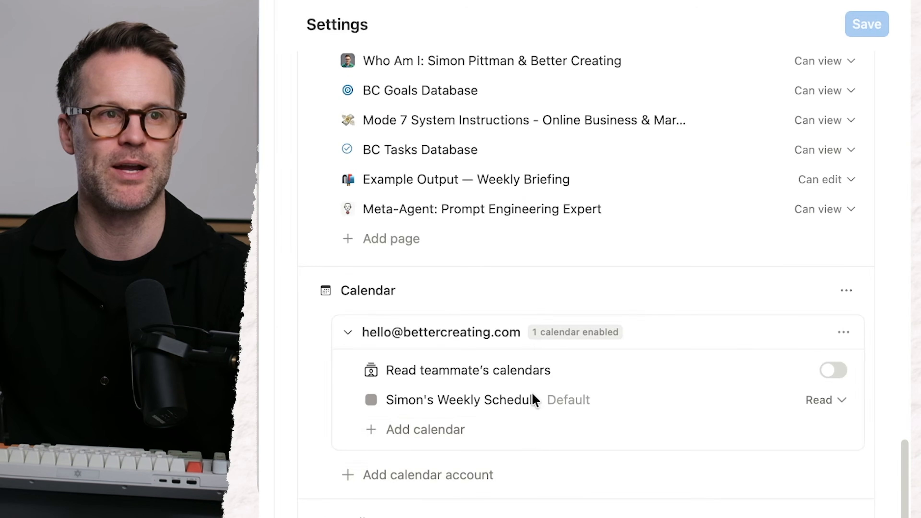
pyautogui.scroll(5, 530, 403)
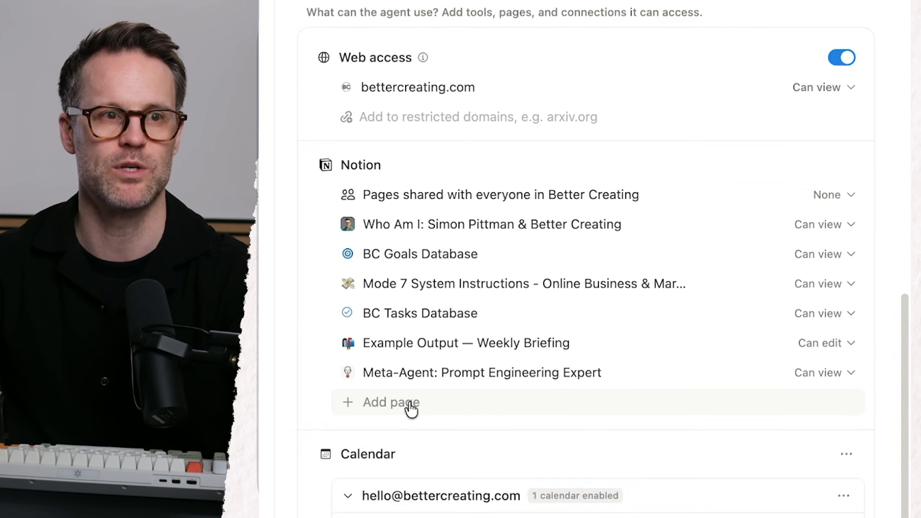
pyautogui.click(410, 450)
pyautogui.write('g')
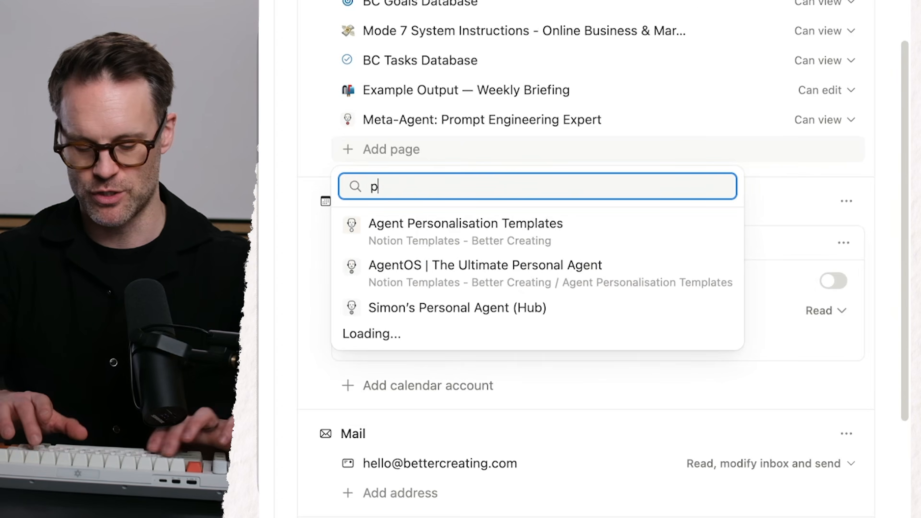
pyautogui.press('BackSpace')
pyautogui.write('BC Pro')
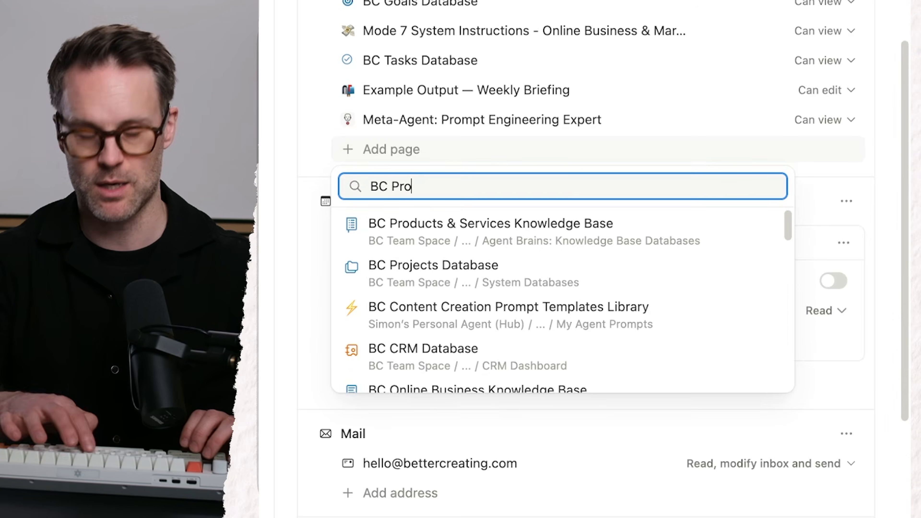
pyautogui.click(433, 270)
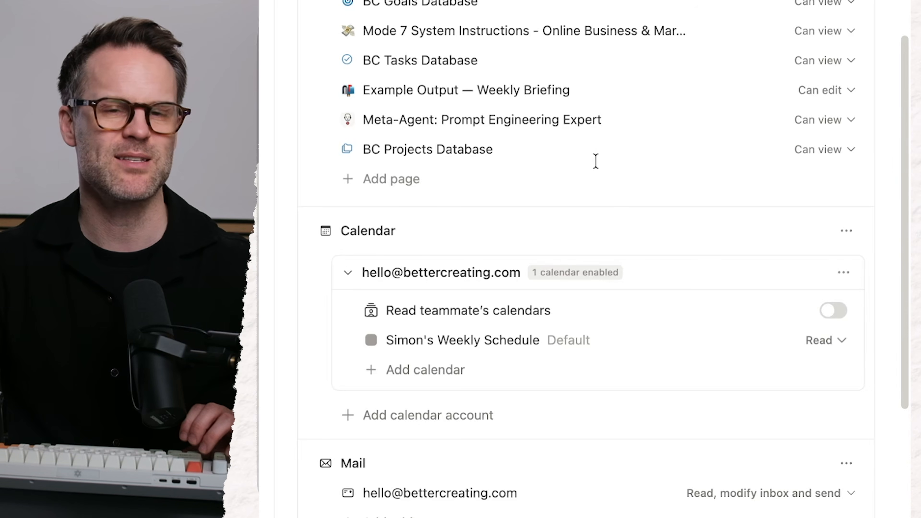
# Search for "Bc Meet" among the Notion pages that can be given to Benny, and leave without adding one.
pyautogui.click(417, 181)
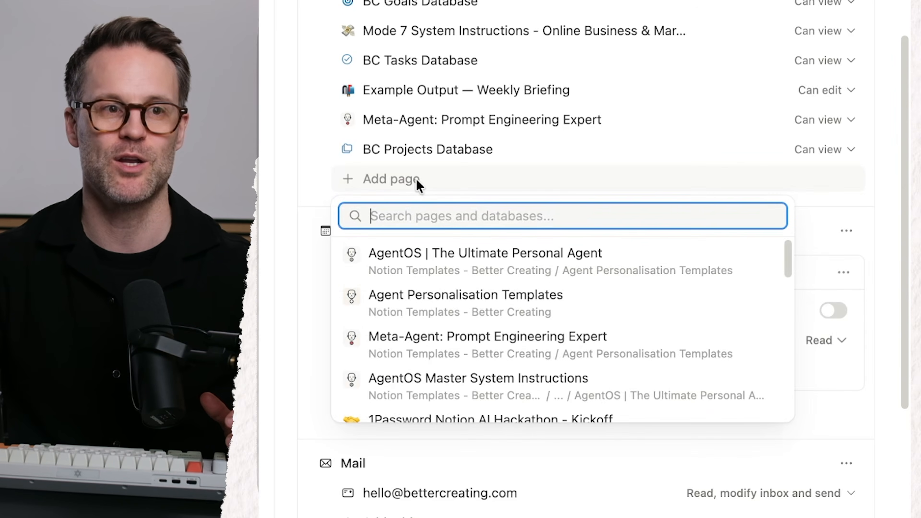
pyautogui.write('Bc Meet')
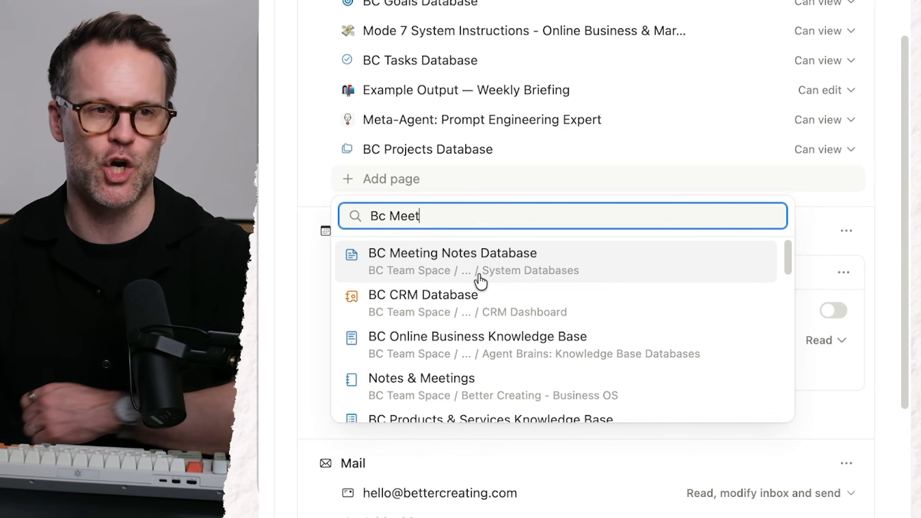
pyautogui.click(863, 192)
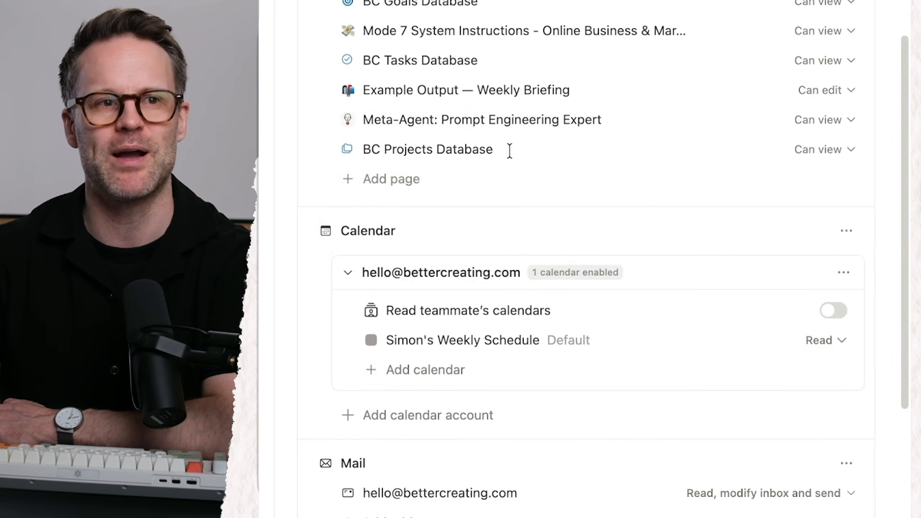
# Save the pending edits to Benny's settings and go back to the triggers and instructions.
pyautogui.scroll(5, 510, 150)
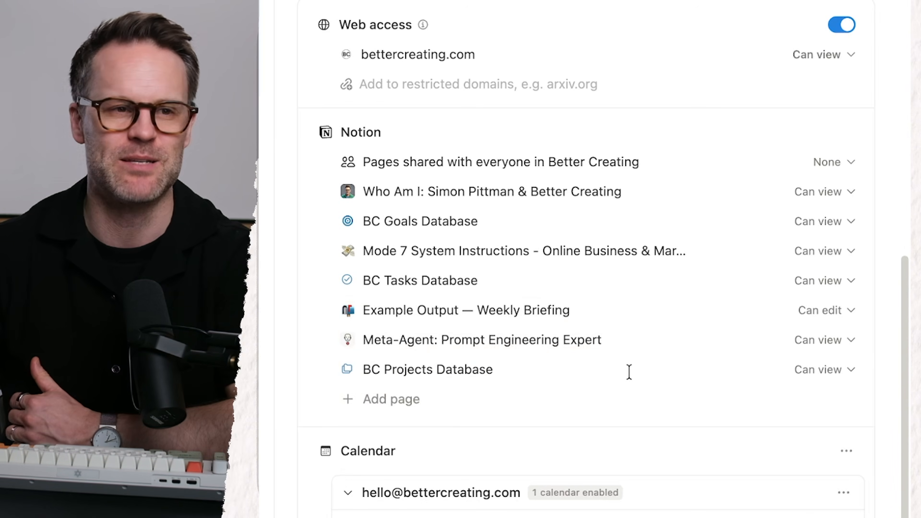
pyautogui.click(877, 63)
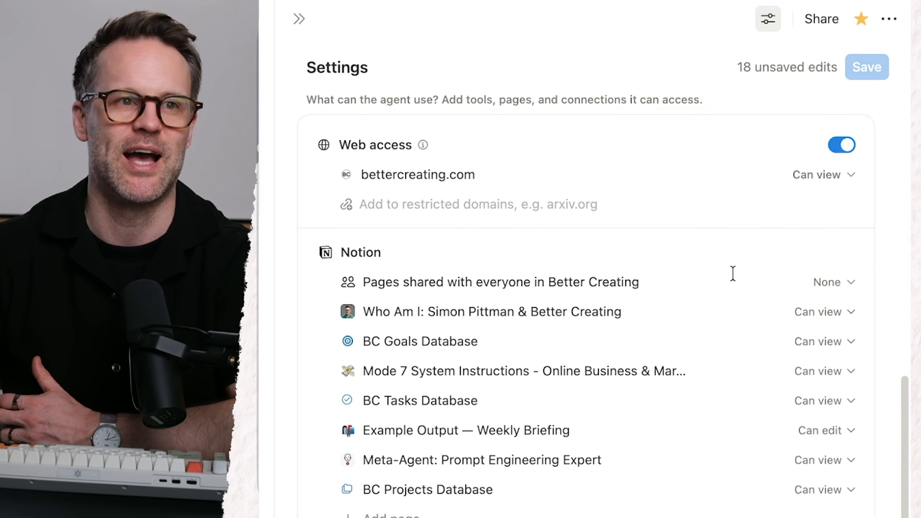
pyautogui.scroll(10, 733, 275)
pyautogui.scroll(5, 730, 276)
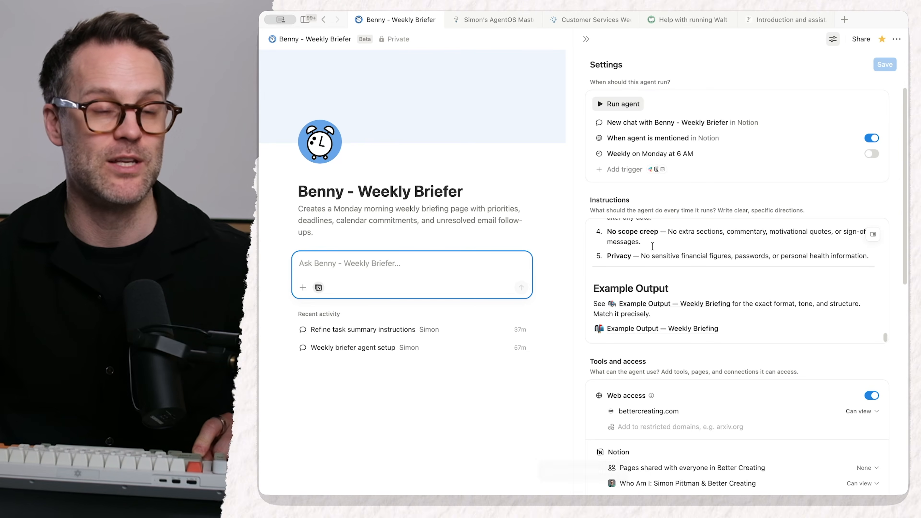
# Review the Step 1.5 Query Projects section in Benny's instructions and the Notion page access, and save the instruction change.
pyautogui.scroll(1, 651, 258)
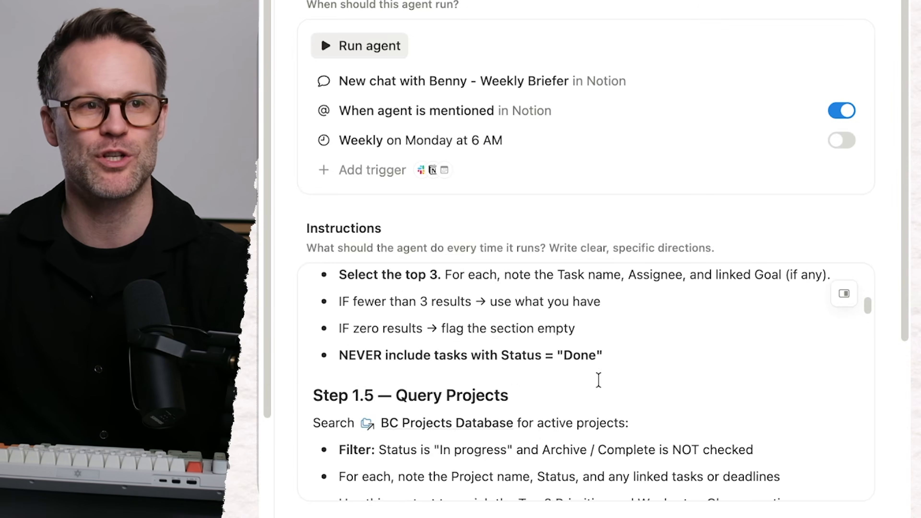
pyautogui.scroll(-3, 598, 379)
pyautogui.scroll(-1, 598, 397)
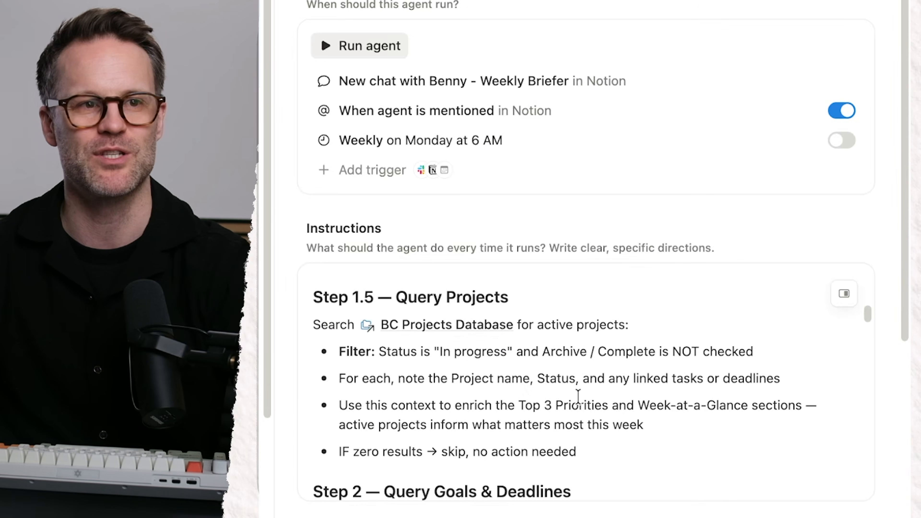
pyautogui.moveTo(468, 334)
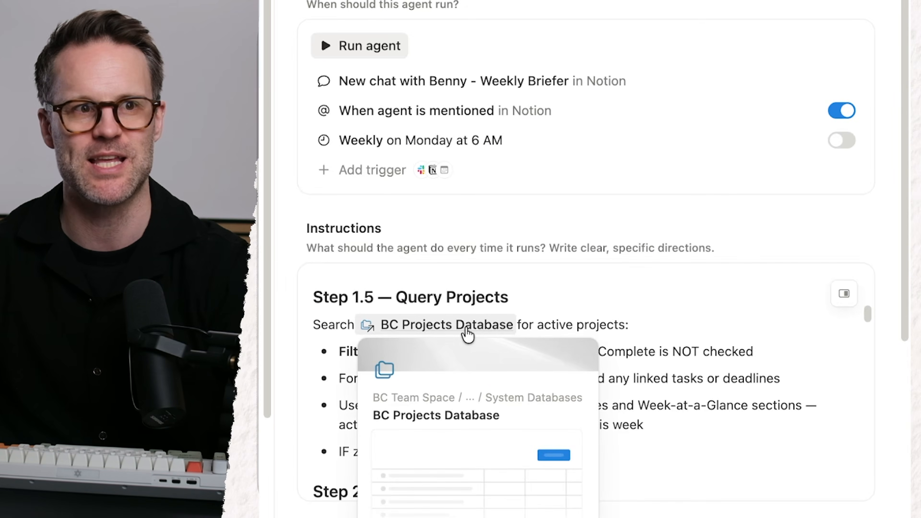
pyautogui.scroll(-10, 616, 411)
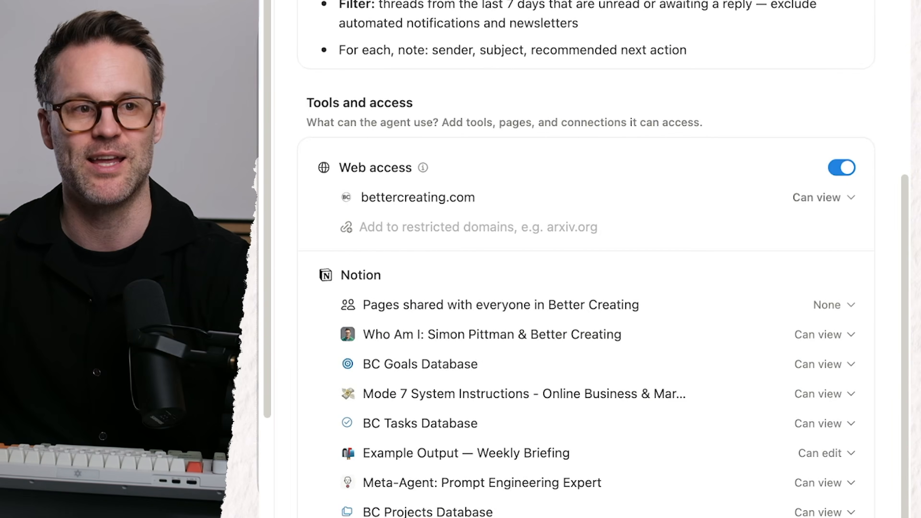
pyautogui.scroll(-5, 462, 336)
pyautogui.moveTo(823, 321)
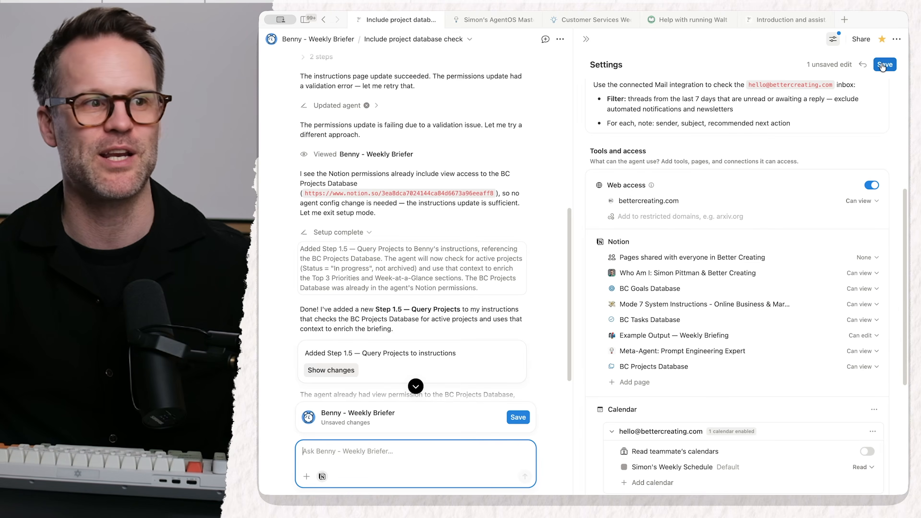
pyautogui.click(884, 66)
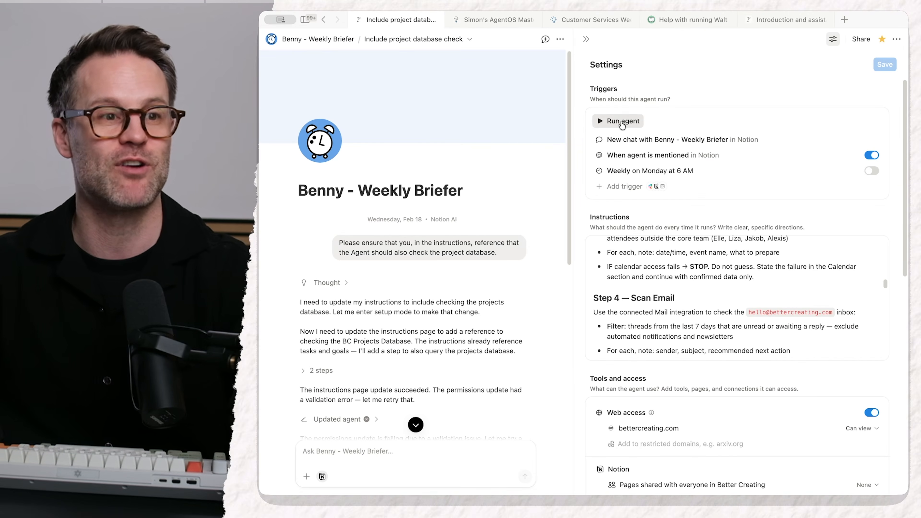
# Start a manual run of Benny and enable its weekly Monday 6 AM trigger.
pyautogui.click(622, 122)
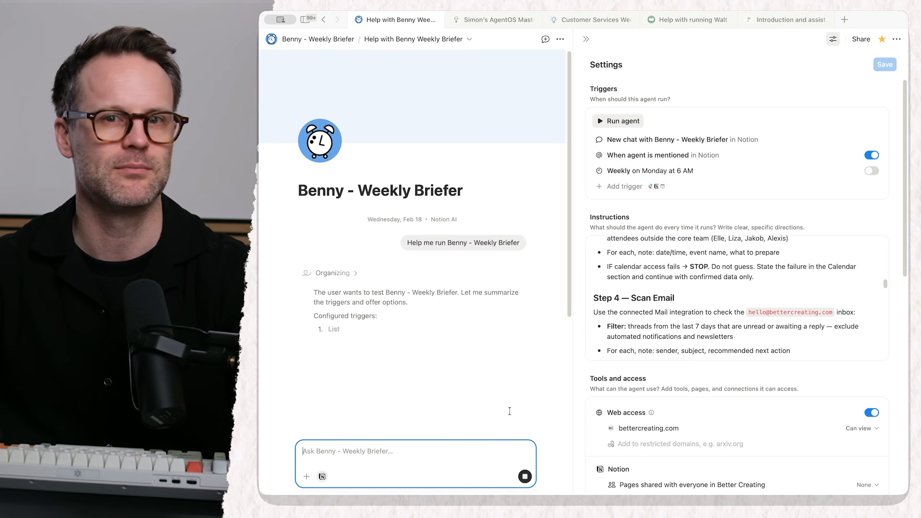
pyautogui.click(872, 171)
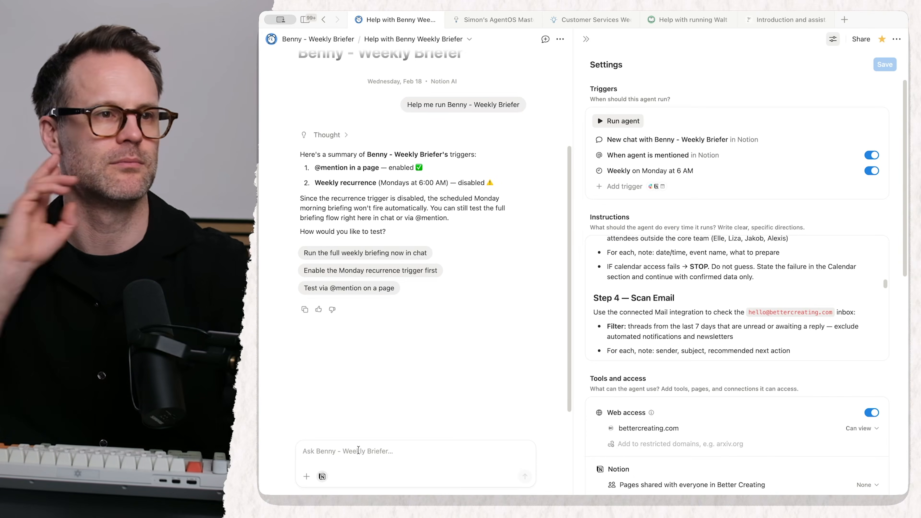
# Send Benny the message "I enabled the Monday at 6. Let's run as if it was that." and read its execution summary.
pyautogui.click(354, 466)
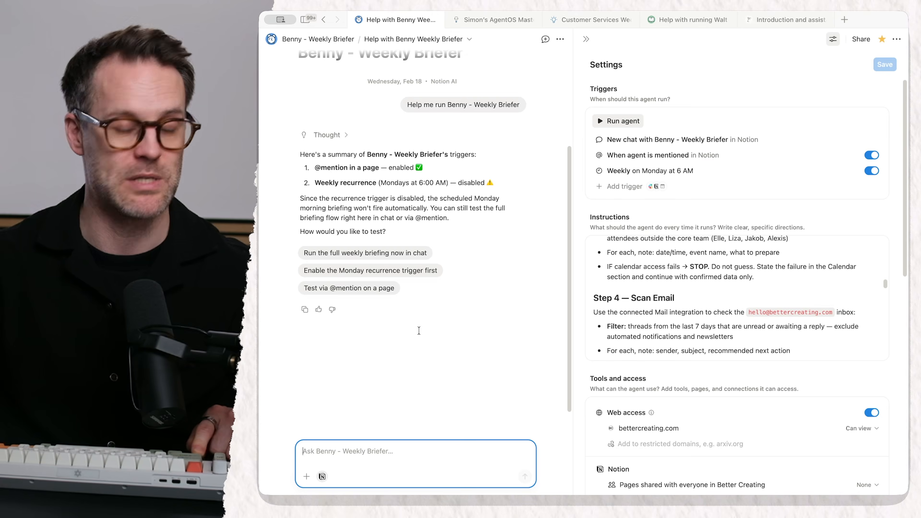
pyautogui.write("I enabled the Monday at 6. Let's run as if it was that.")
pyautogui.press('Return')
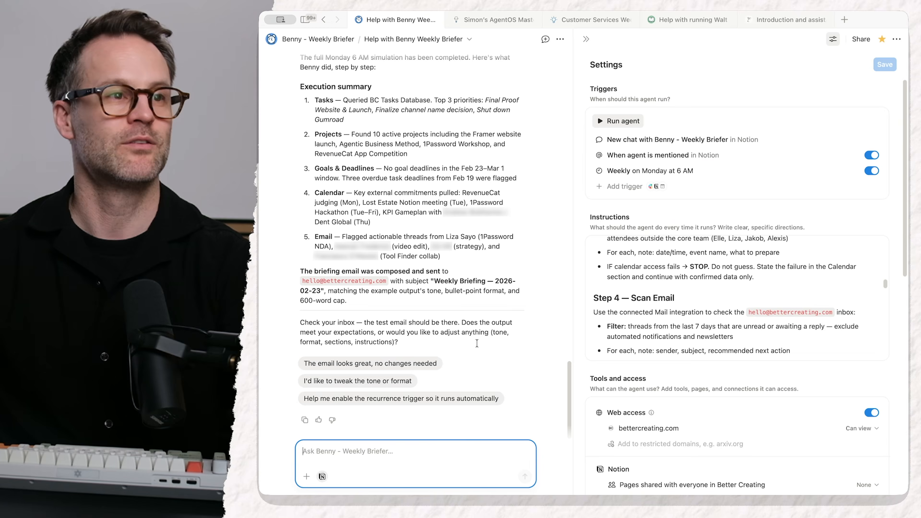
pyautogui.scroll(2, 477, 343)
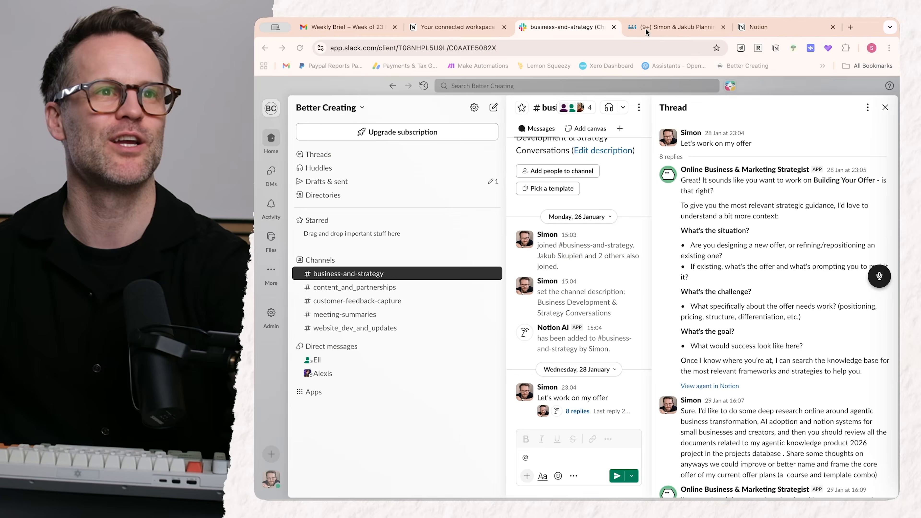
# Switch to Gmail, open the Weekly Briefing — 2026-02-23 email and read it from priorities to week-at-a-glance.
pyautogui.click(348, 26)
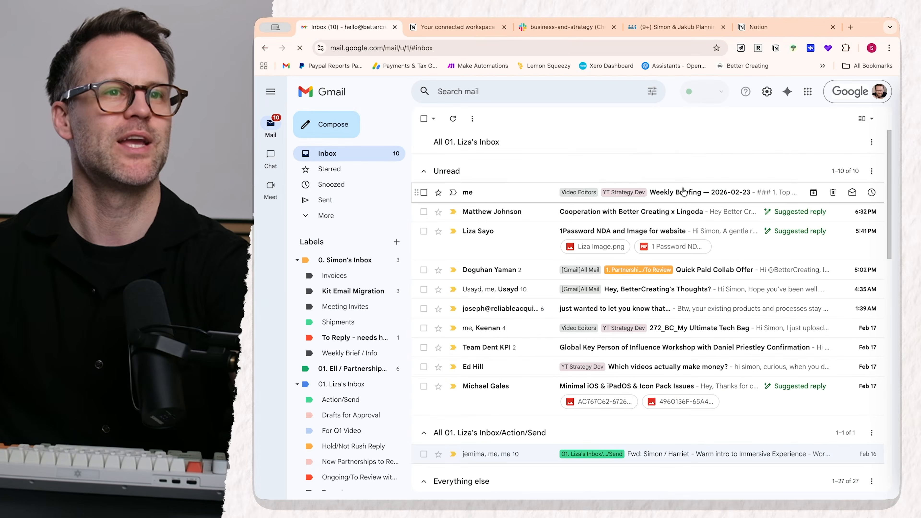
pyautogui.click(685, 192)
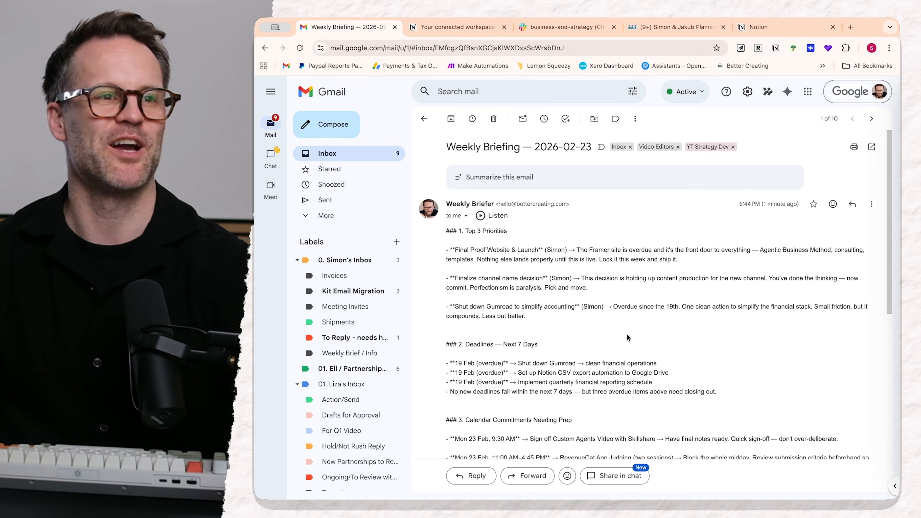
pyautogui.scroll(-7, 627, 337)
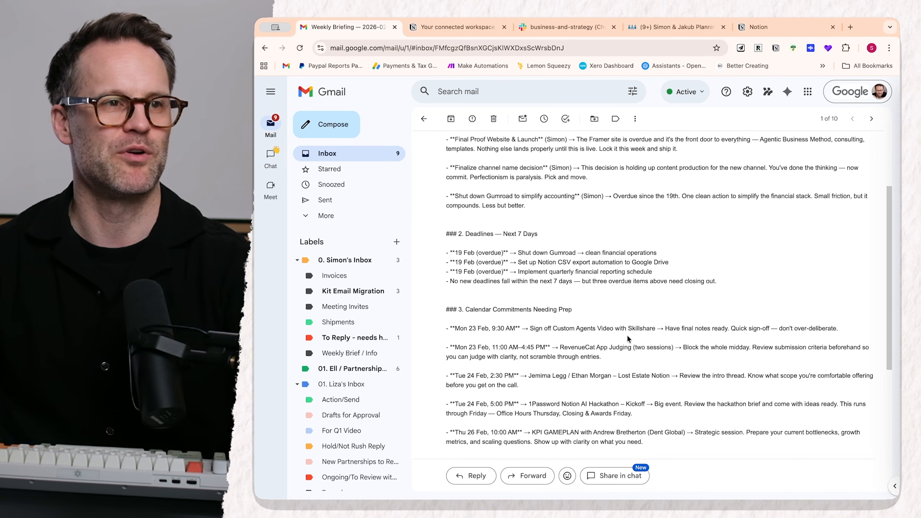
pyautogui.scroll(-2, 627, 337)
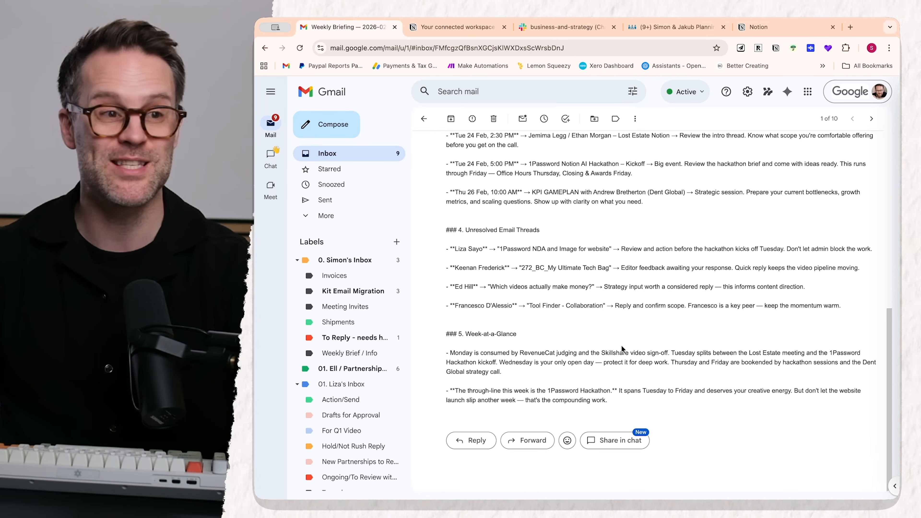
pyautogui.scroll(10, 620, 350)
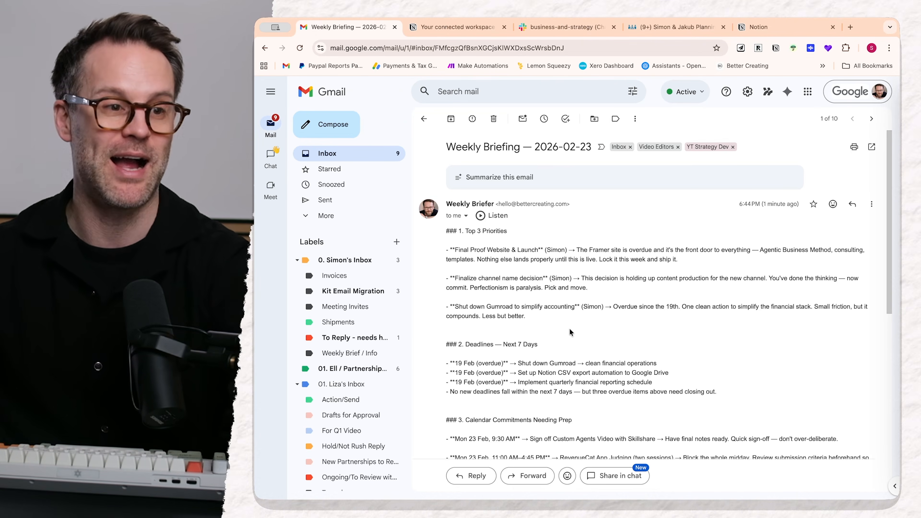
# Check Benny's chat in Notion, and read Walt's earlier Weekly Brief email in Gmail through to its sign-off.
pyautogui.press('super+Tab')
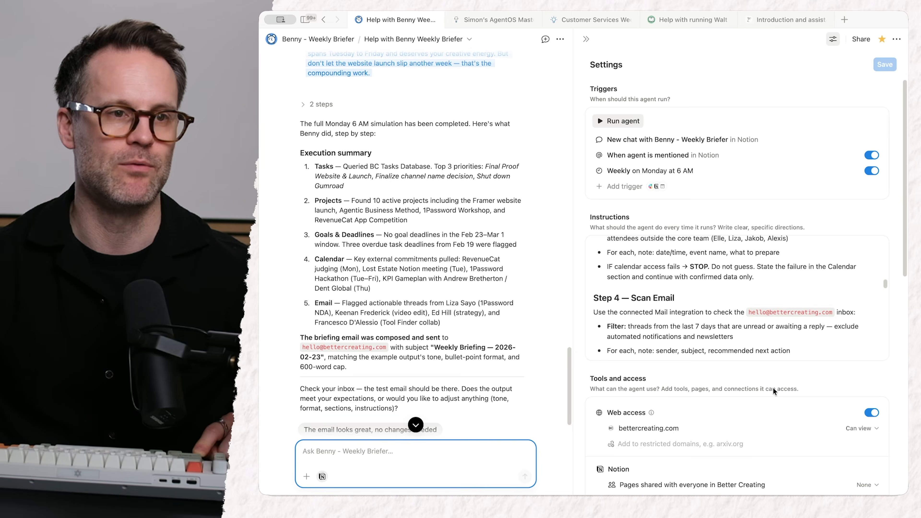
pyautogui.scroll(-10, 774, 392)
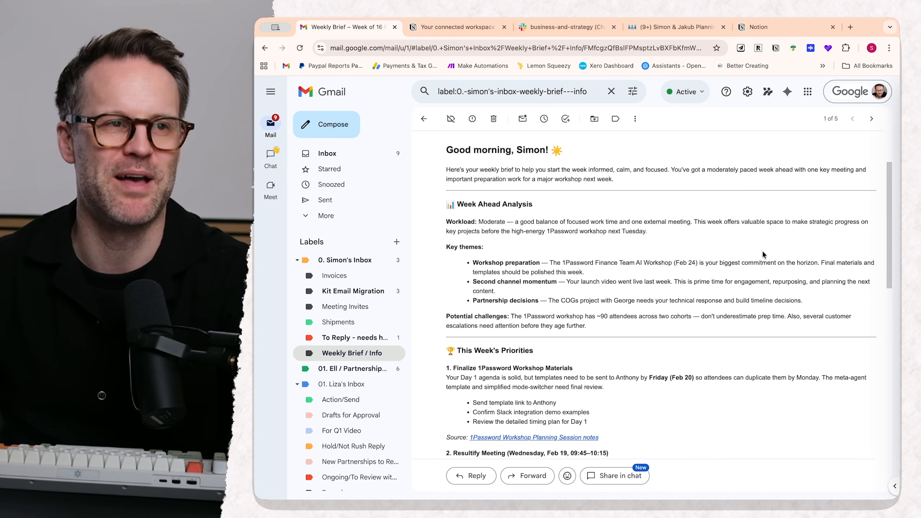
pyautogui.scroll(-10, 761, 253)
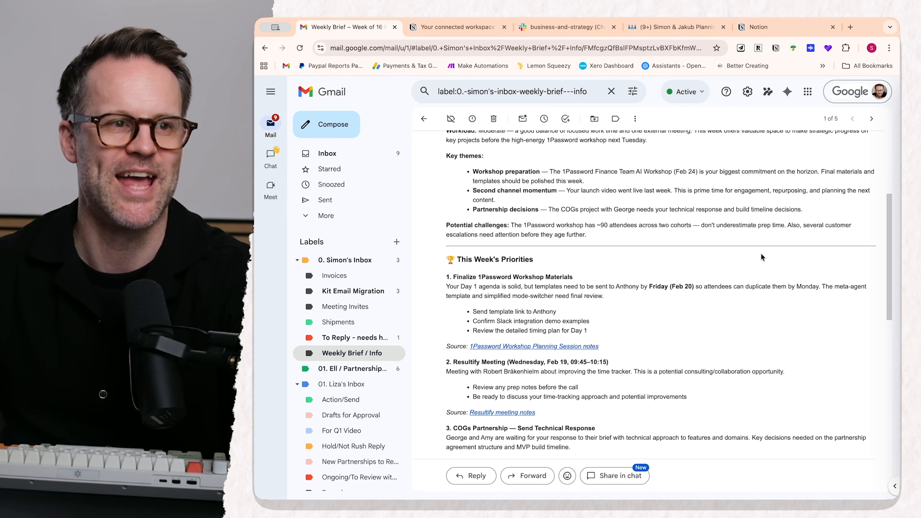
pyautogui.scroll(-6, 760, 253)
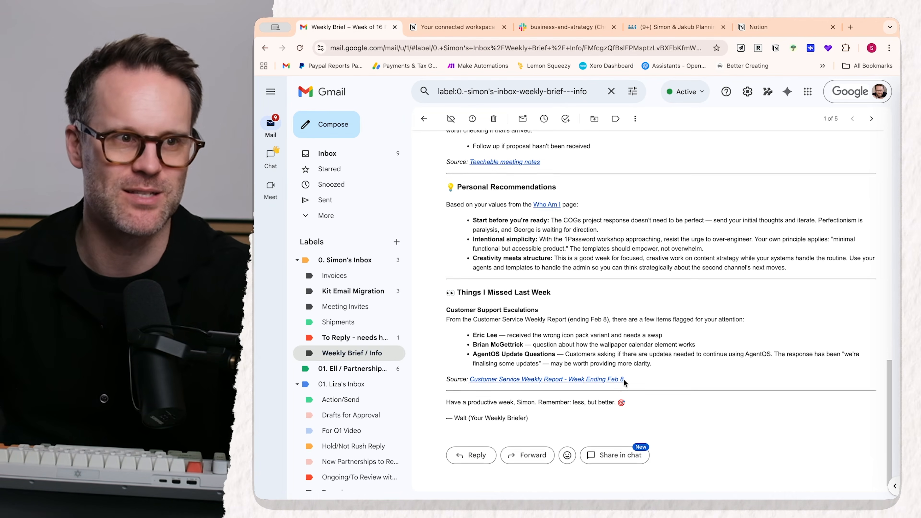
pyautogui.scroll(-1, 624, 379)
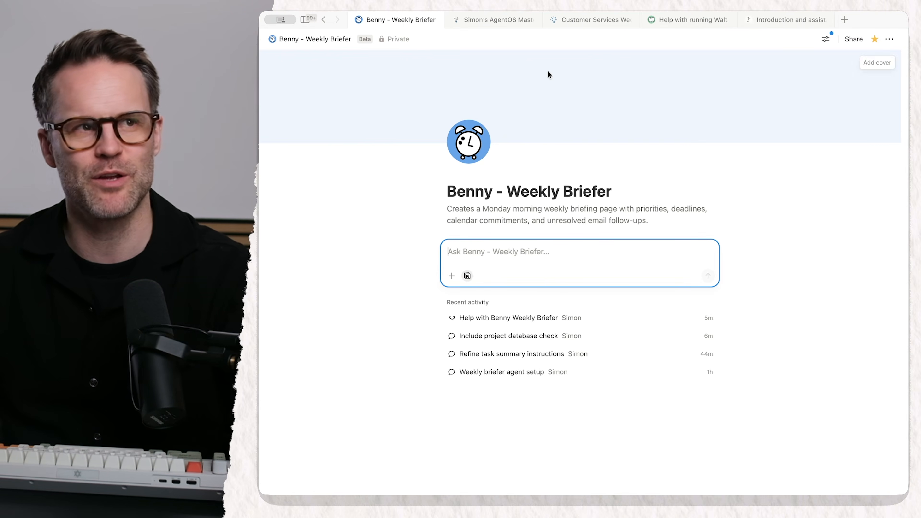
# Open the Andrea - Weekly CS Analyser agent in Notion and look over its recent activity.
pyautogui.click(311, 40)
pyautogui.click(333, 217)
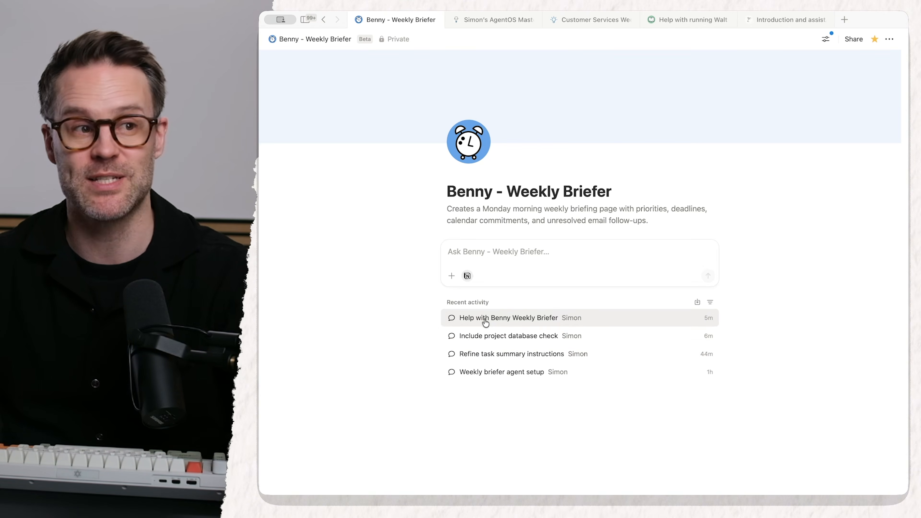
pyautogui.moveTo(305, 19)
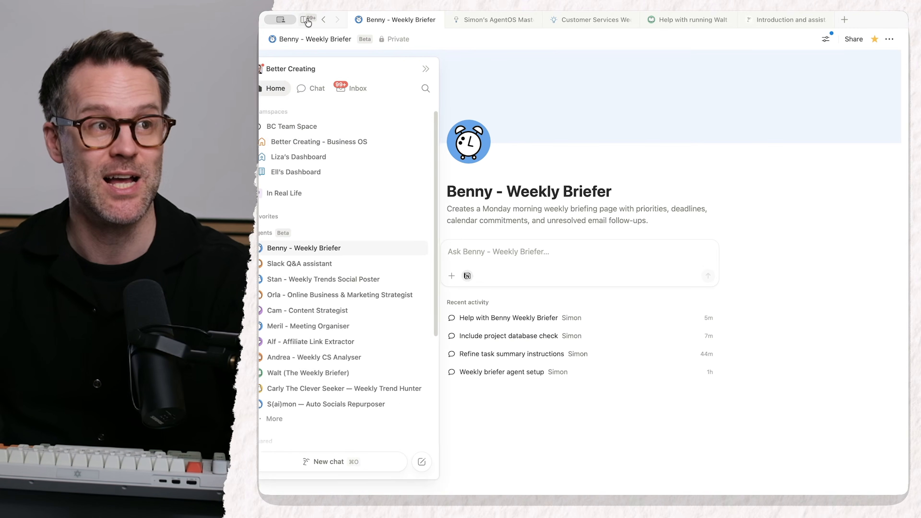
pyautogui.click(334, 357)
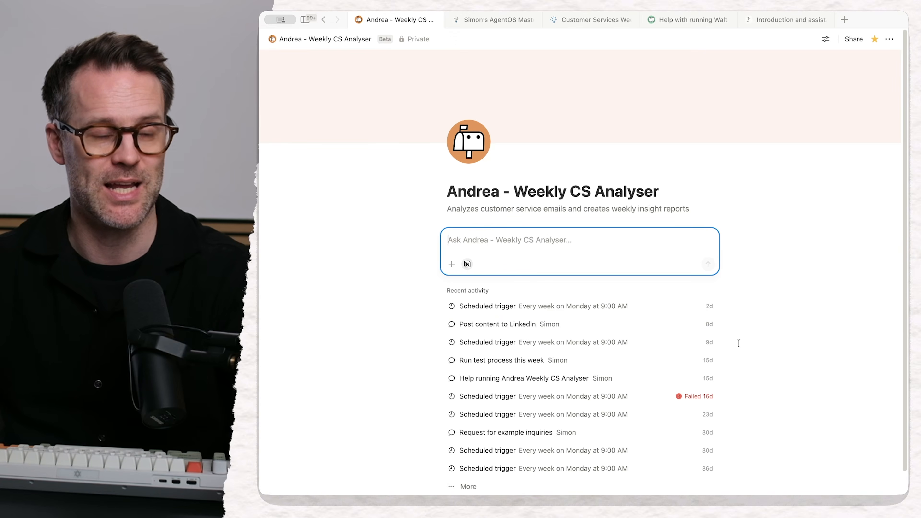
pyautogui.scroll(-1, 768, 418)
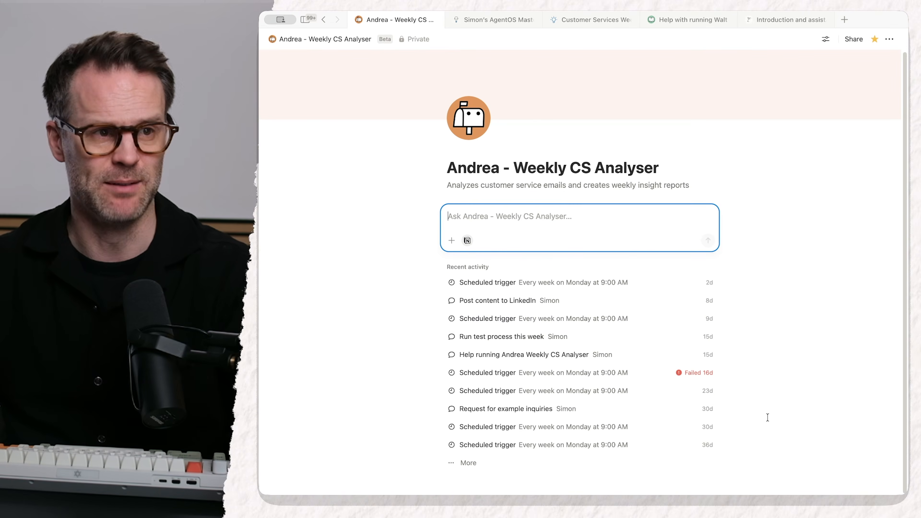
# Open Andrea's scheduled Monday 9:00 AM run from 9 days ago and examine its steps and report metrics.
pyautogui.click(487, 320)
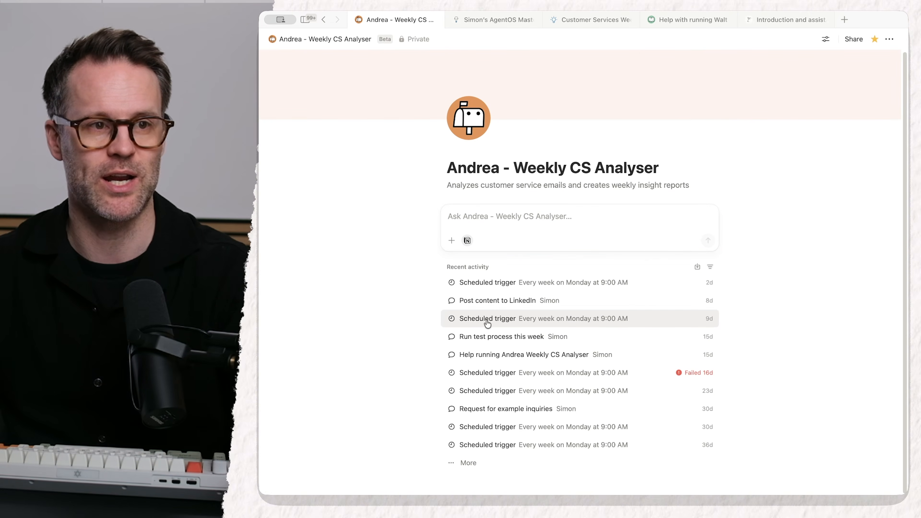
pyautogui.scroll(2, 694, 327)
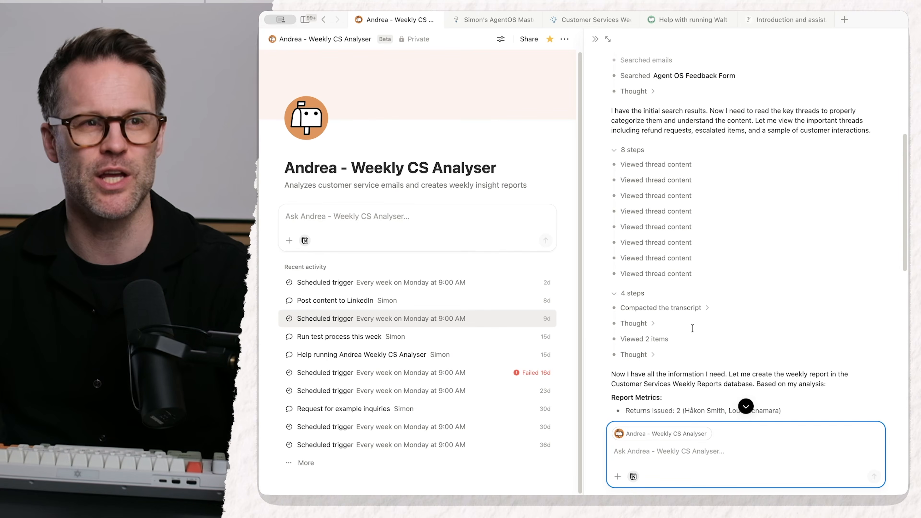
pyautogui.scroll(-5, 684, 237)
pyautogui.scroll(10, 684, 238)
pyautogui.scroll(-15, 682, 247)
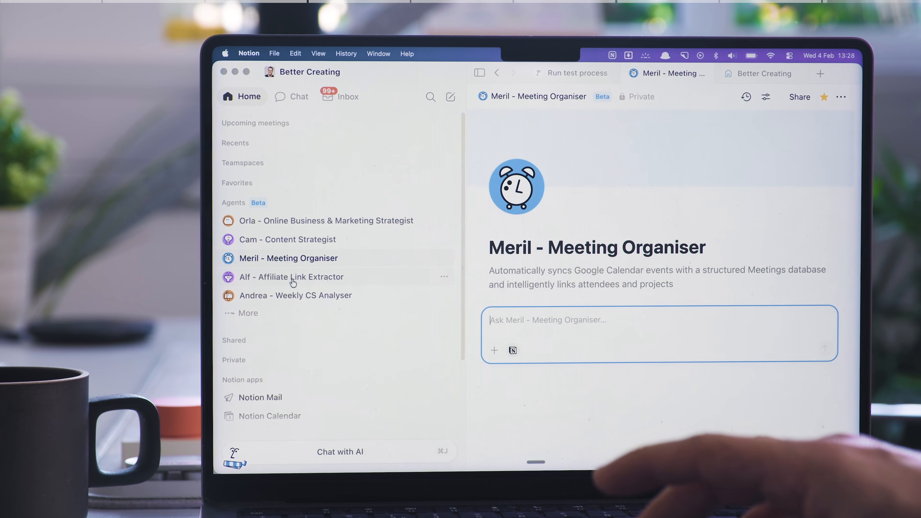
# Open the Alf - Affiliate Link Extractor agent.
pyautogui.click(293, 279)
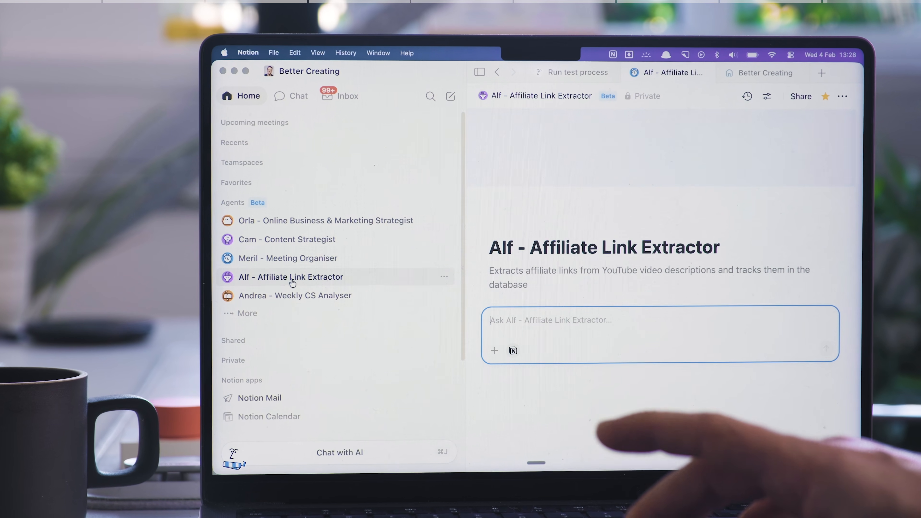
# Open the Andrea - Weekly CS Analyser agent from the agents list.
pyautogui.click(290, 297)
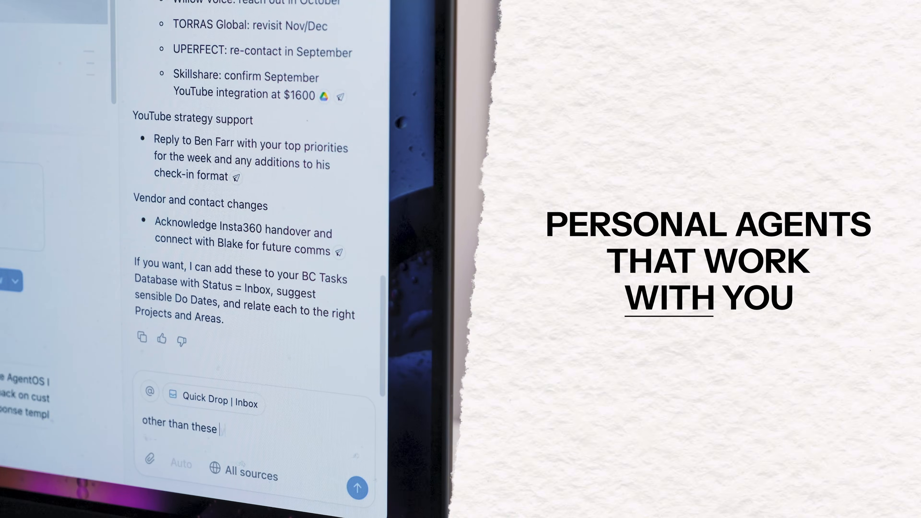
# Continue the Quick Drop | Inbox chat prompt after "other than these" with "you can ad".
pyautogui.write('you can ad')
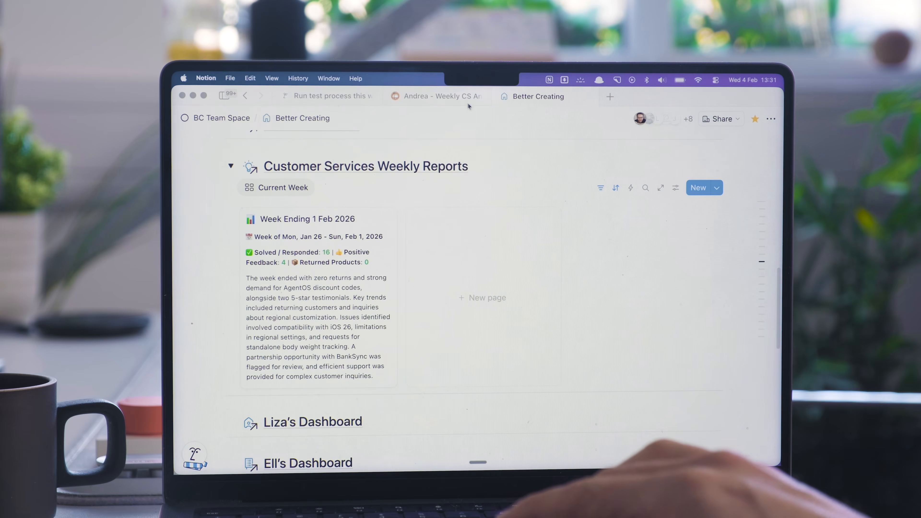
# Return from the Better Creating page to the already open Andrea - Weekly CS Analyser agent.
pyautogui.click(454, 96)
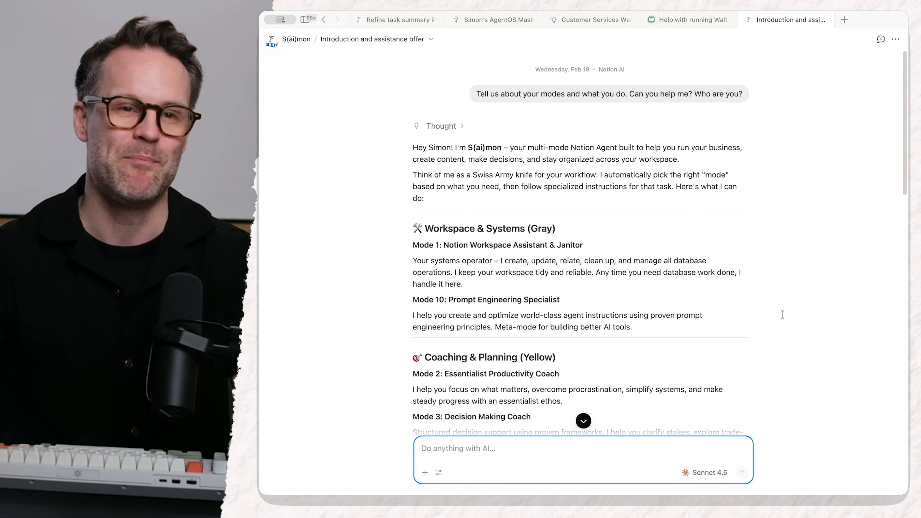
# Read S(ai)mon's introduction through the Workspace & Systems and Coaching & Planning modes, marking passages in the coaching list.
pyautogui.scroll(-3, 632, 301)
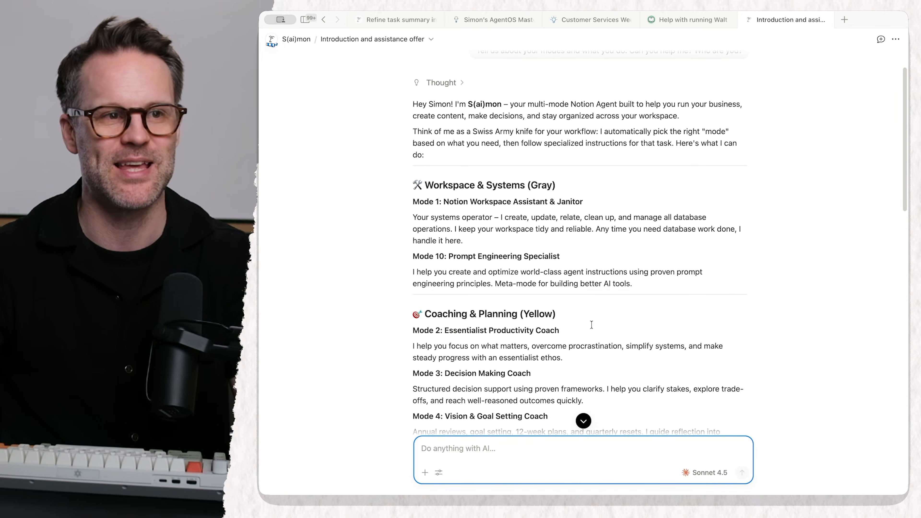
pyautogui.scroll(-9, 470, 210)
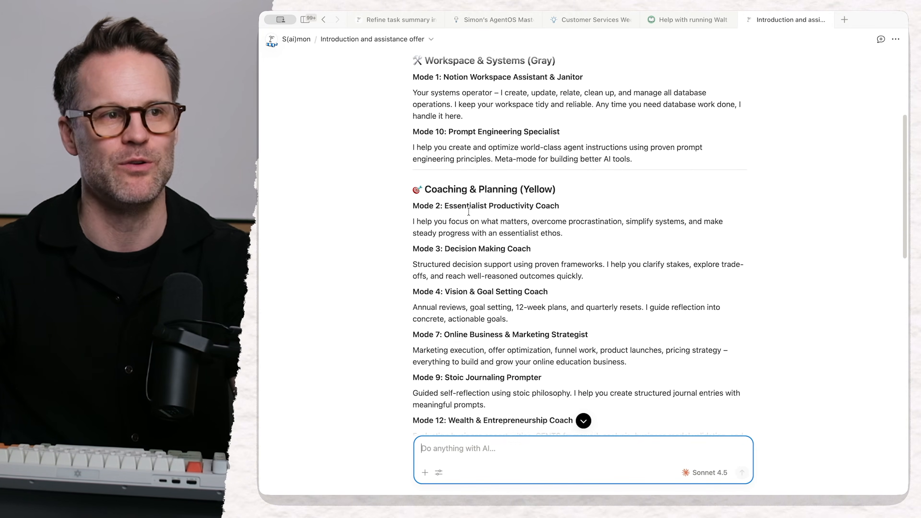
pyautogui.scroll(-3, 469, 216)
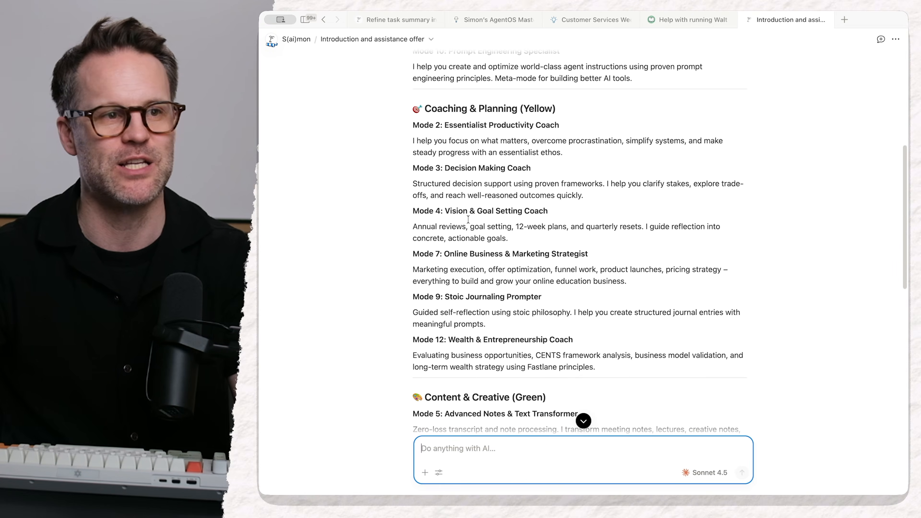
pyautogui.moveTo(597, 364); pyautogui.dragTo(403, 341)
pyautogui.tripleClick(570, 250)
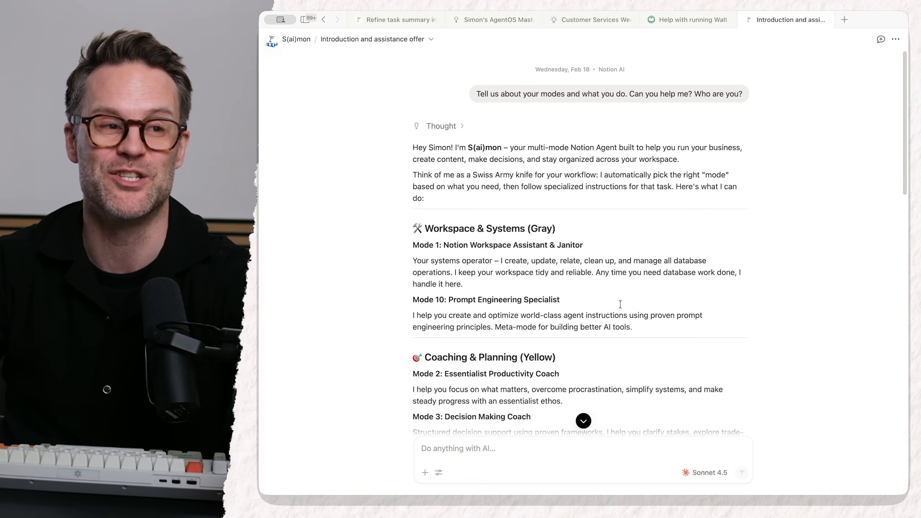
# Review the introduction again from its start and highlight Modes 7, 9 and 12 under Coaching & Planning.
pyautogui.scroll(-3, 620, 304)
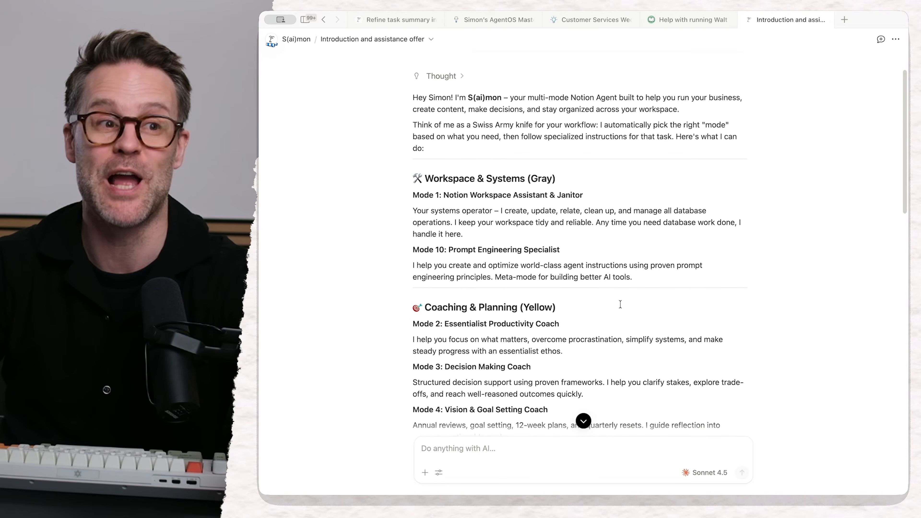
pyautogui.scroll(-4, 621, 304)
pyautogui.moveTo(738, 347); pyautogui.dragTo(375, 245)
pyautogui.click(588, 271)
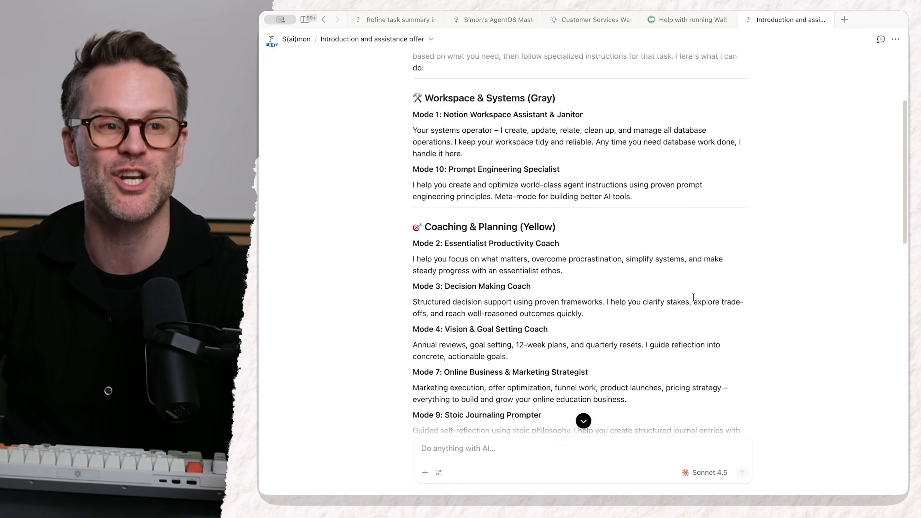
pyautogui.scroll(-8, 439, 200)
pyautogui.moveTo(409, 215); pyautogui.dragTo(661, 335)
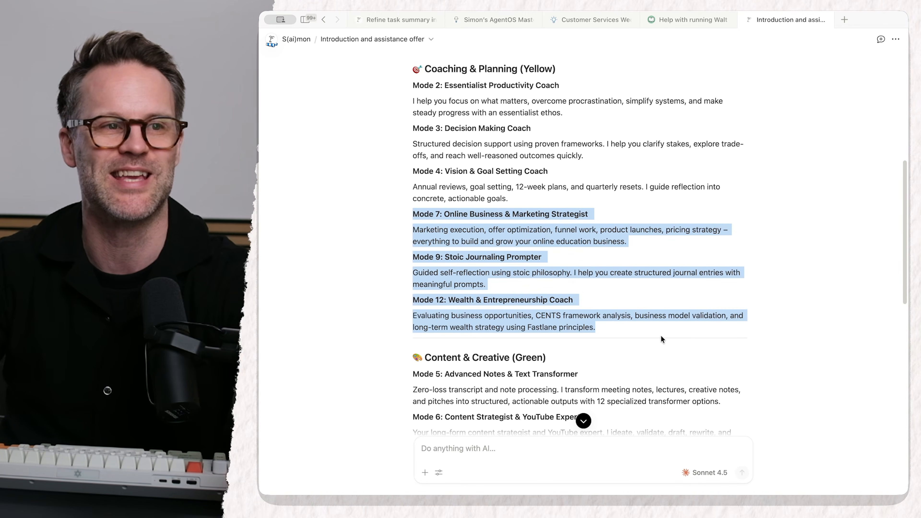
# Read the Content & Creative and Lifestyle & Design modes, highlighting Mode 11: Entertainer & Satirist, and continue through the How I work section.
pyautogui.scroll(-2, 788, 326)
pyautogui.scroll(-10, 788, 326)
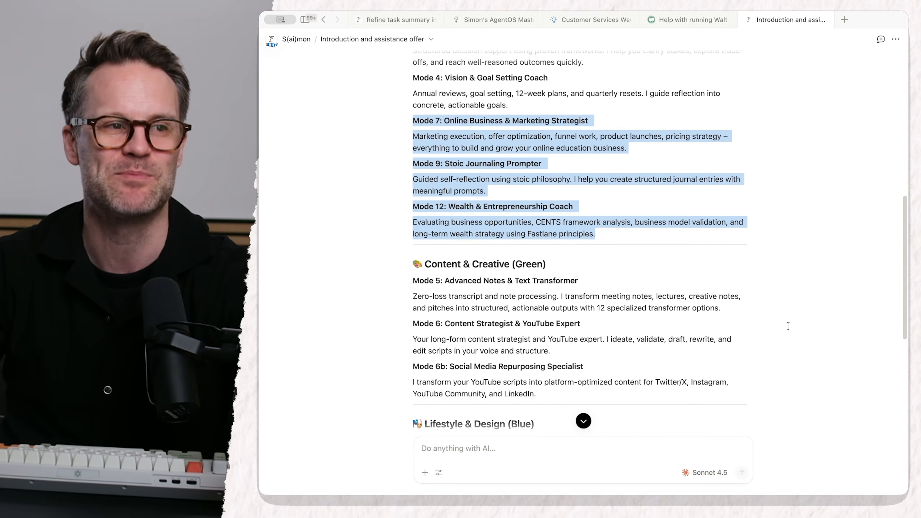
pyautogui.moveTo(624, 337); pyautogui.dragTo(387, 313)
pyautogui.scroll(-5, 388, 313)
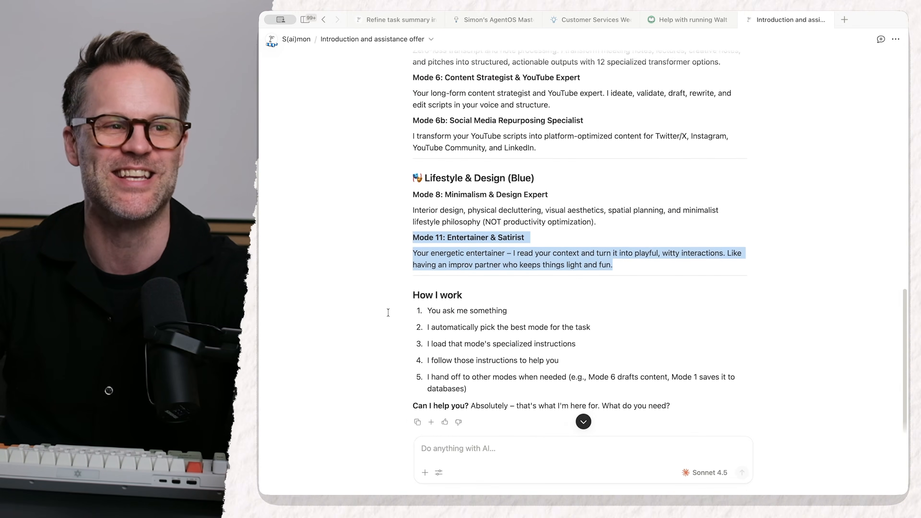
pyautogui.click(351, 340)
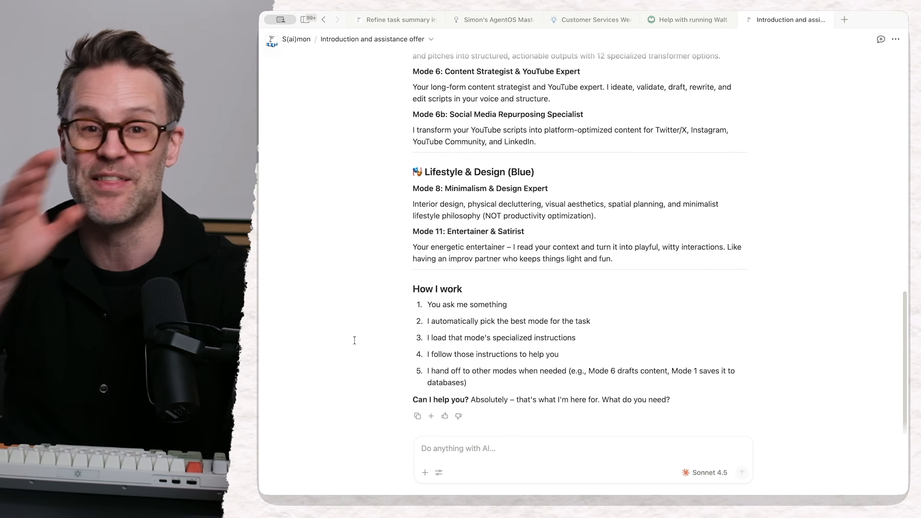